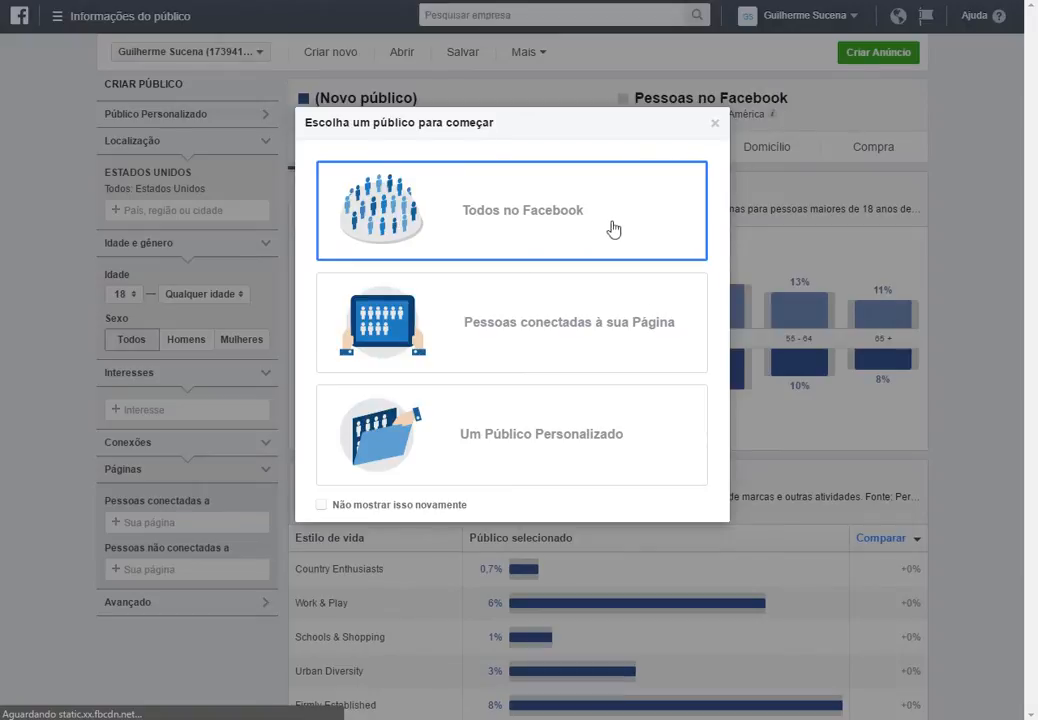
Start a new audience from everyone on Facebook.
{"action": "left_click", "coordinate": [520, 221]}
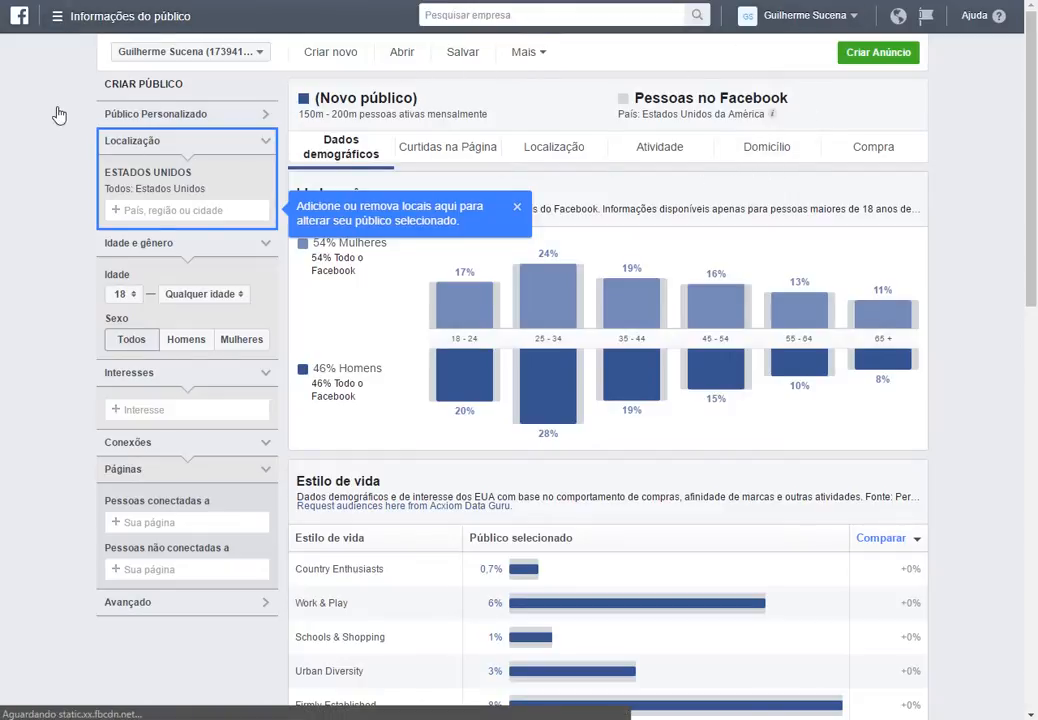
{"action": "left_click", "coordinate": [78, 22]}
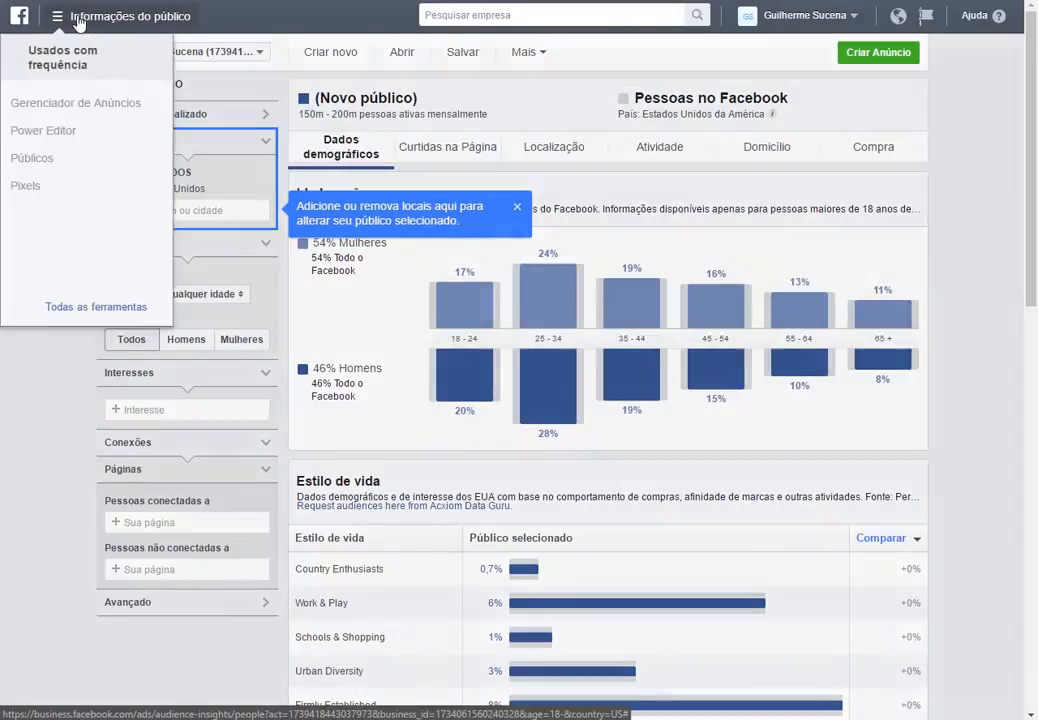
{"action": "mouse_move", "coordinate": [110, 317]}
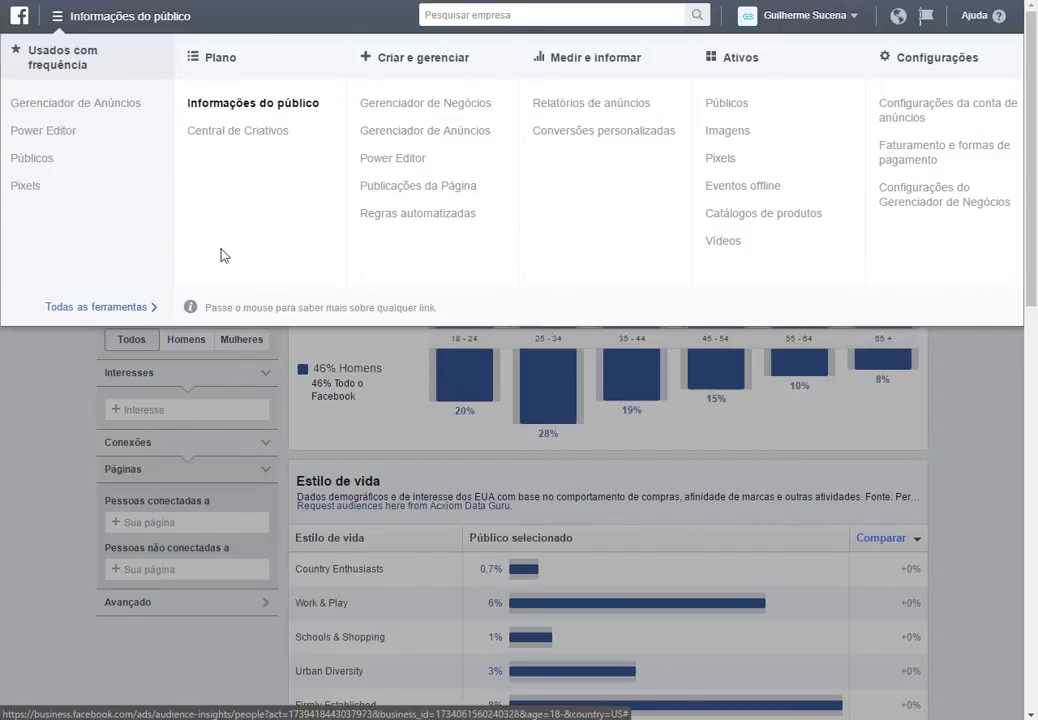
{"action": "left_click", "coordinate": [461, 473]}
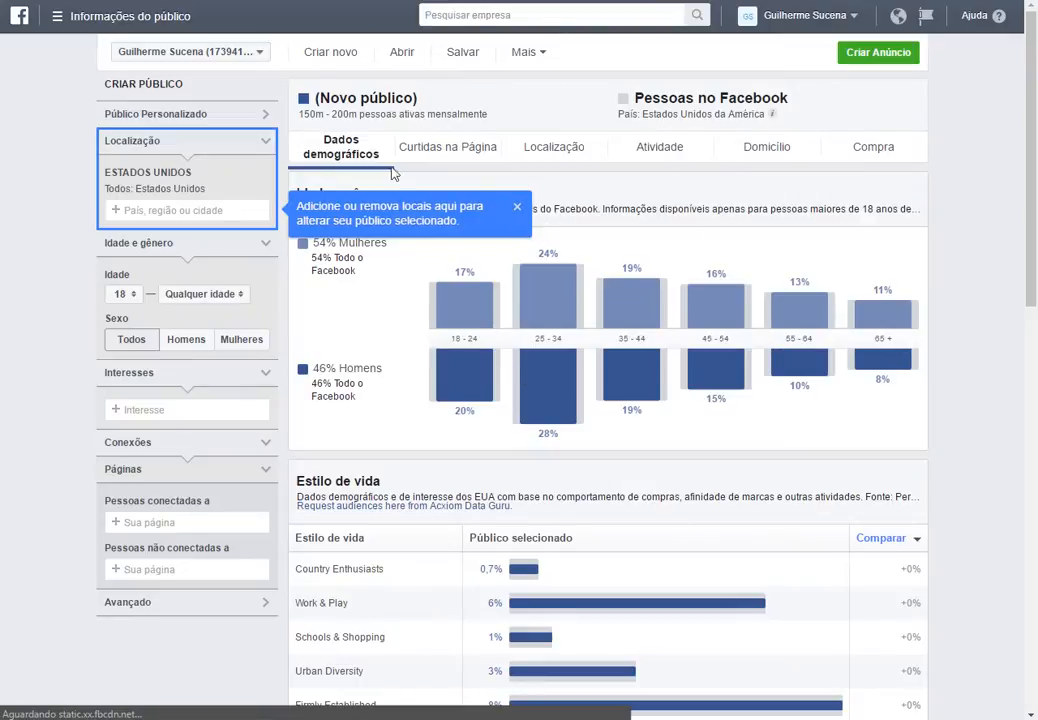
Replace the Estados Unidos location with the country Brasil.
{"action": "left_click", "coordinate": [516, 207]}
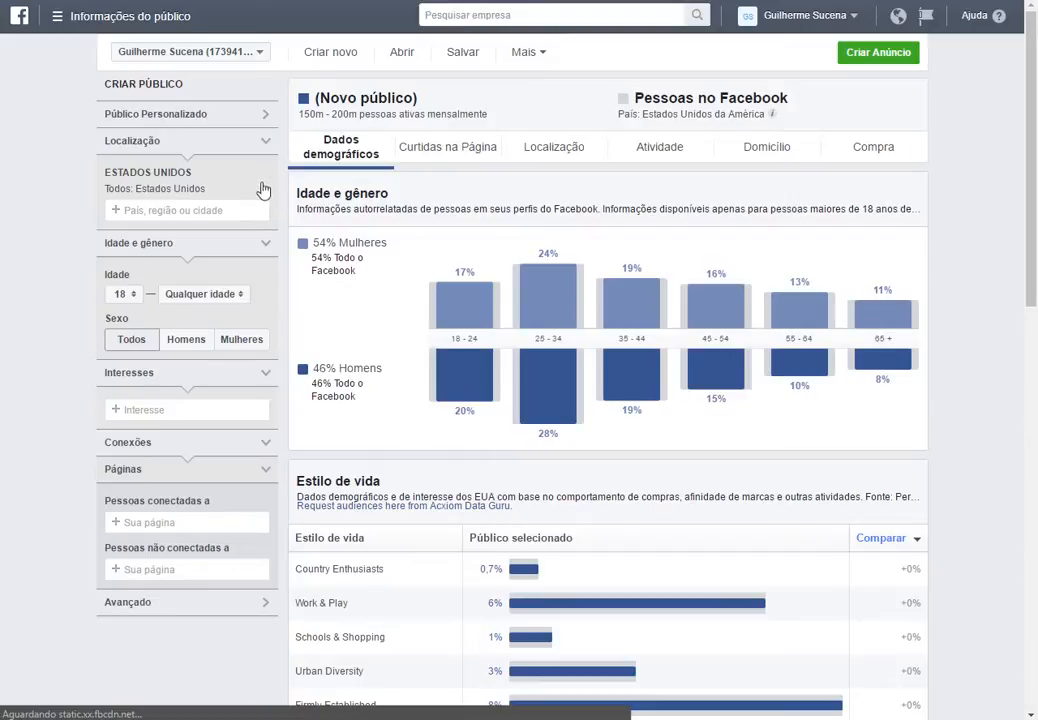
{"action": "left_click", "coordinate": [266, 176]}
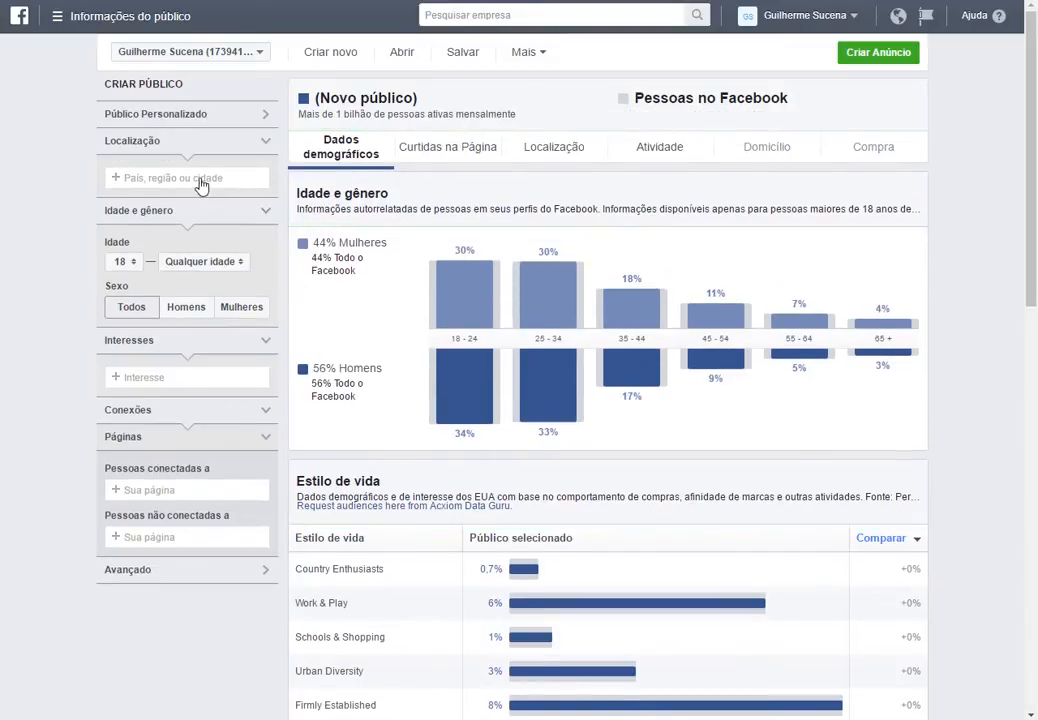
{"action": "left_click", "coordinate": [201, 178]}
{"action": "type", "text": "Brasil"}
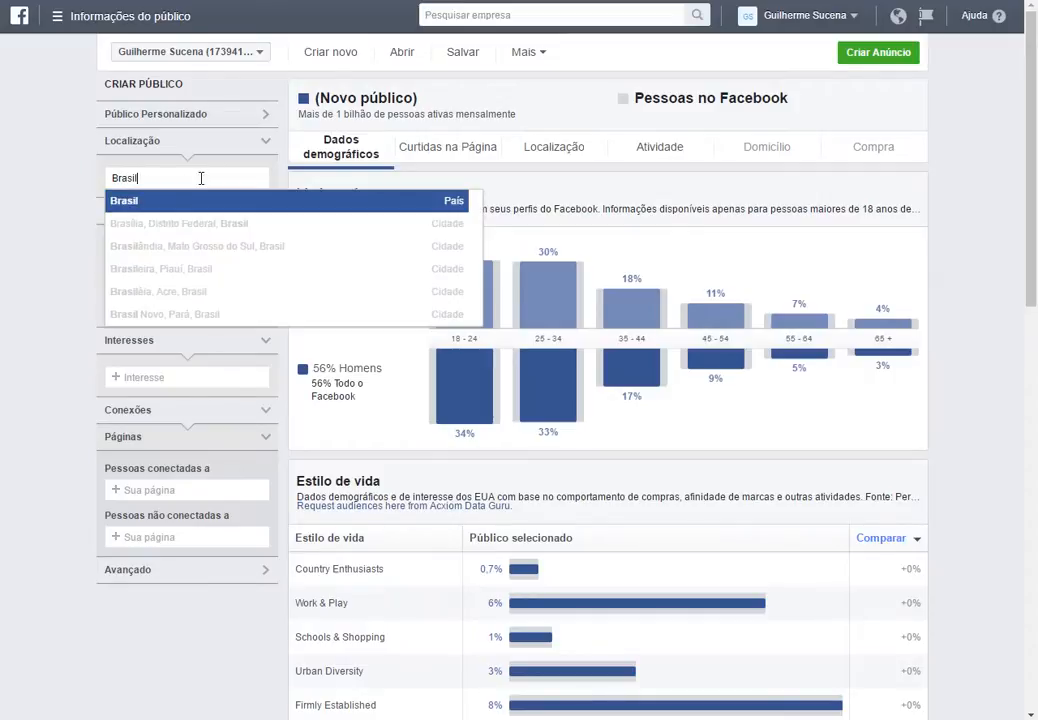
{"action": "left_click", "coordinate": [171, 204]}
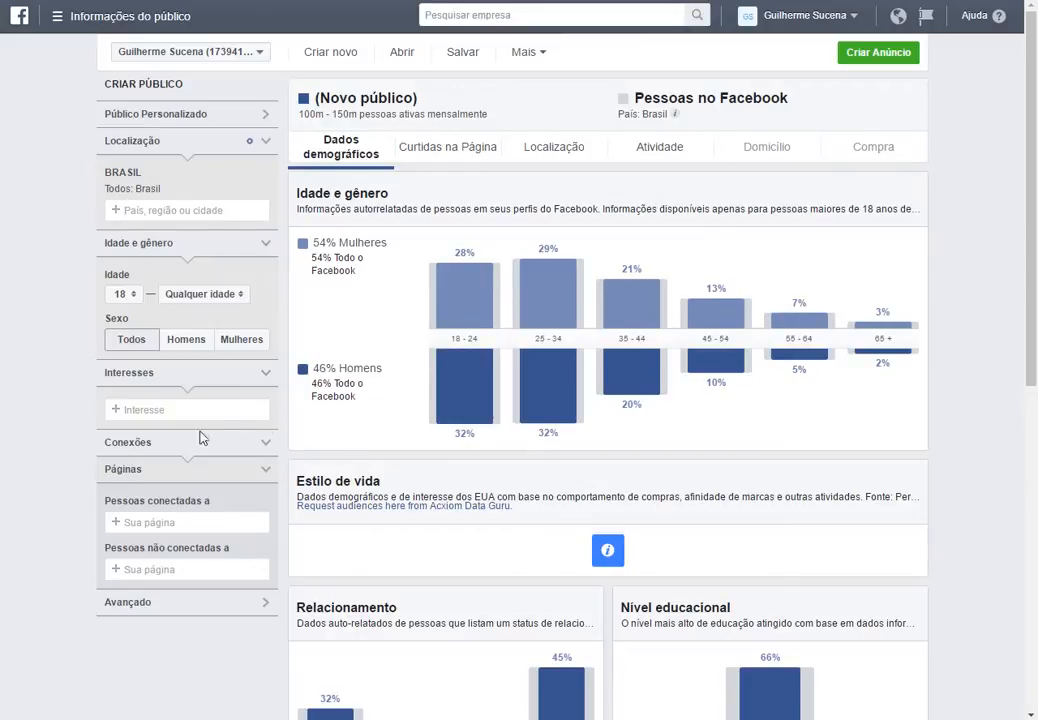
Search the interests and add Autoestima.
{"action": "left_click", "coordinate": [176, 410]}
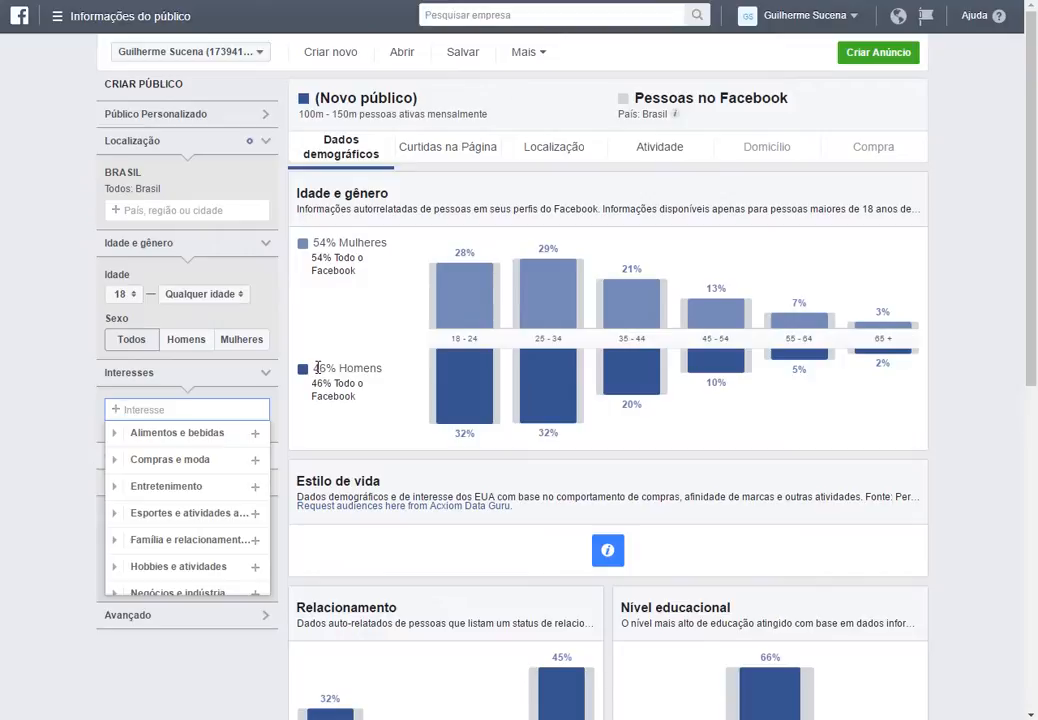
{"action": "type", "text": "rela"}
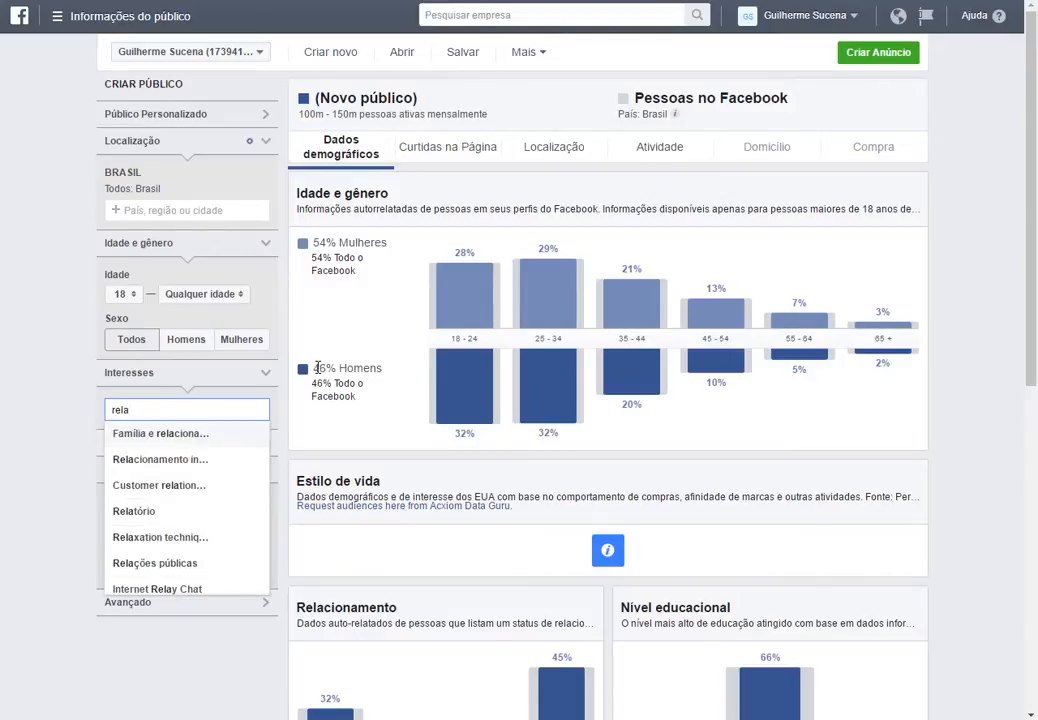
{"action": "type", "text": "cion"}
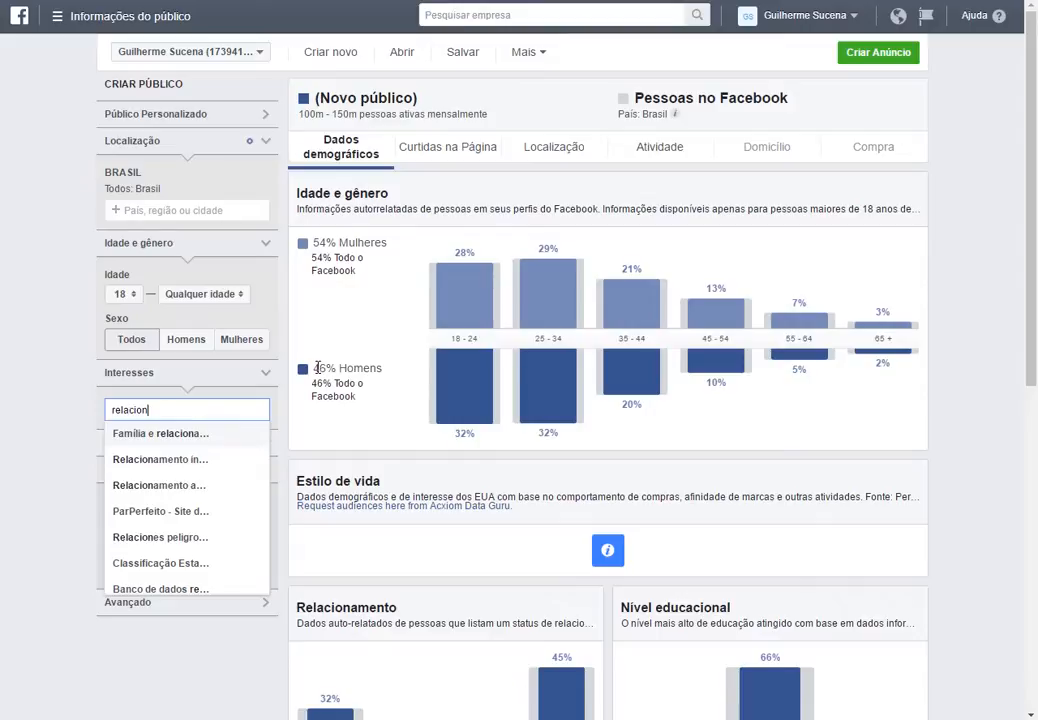
{"action": "key", "text": "BackSpace"}
{"action": "key", "text": "BackSpace"}
{"action": "key", "text": "BackSpace"}
{"action": "key", "text": "BackSpace"}
{"action": "key", "text": "BackSpace"}
{"action": "key", "text": "BackSpace"}
{"action": "key", "text": "BackSpace"}
{"action": "key", "text": "BackSpace"}
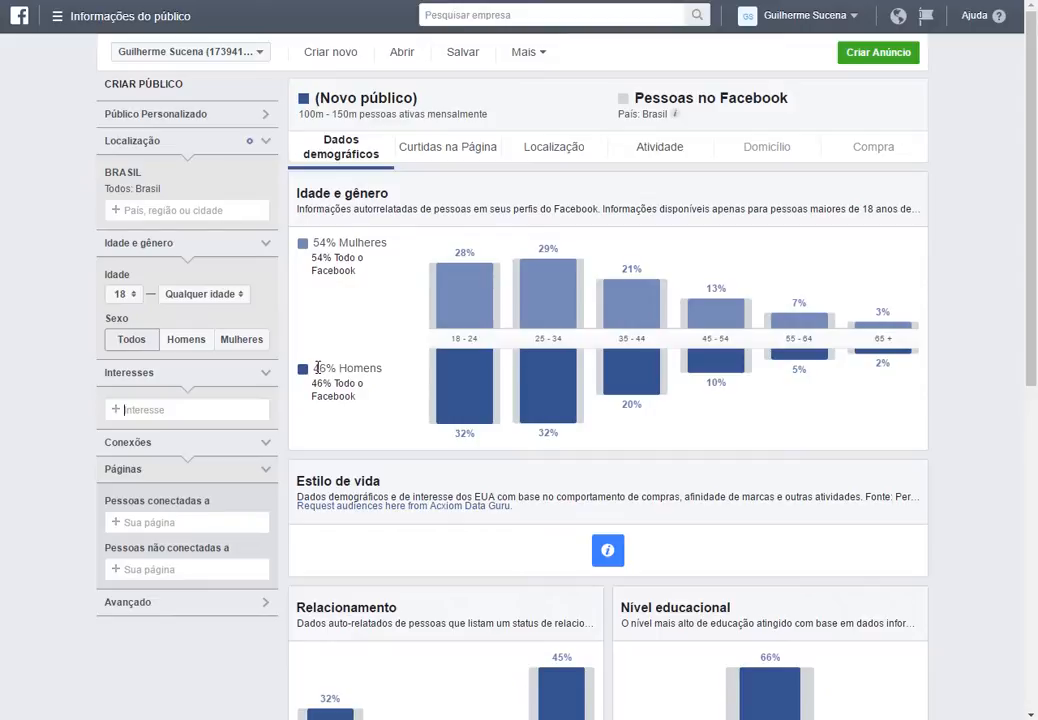
{"action": "type", "text": "autoes"}
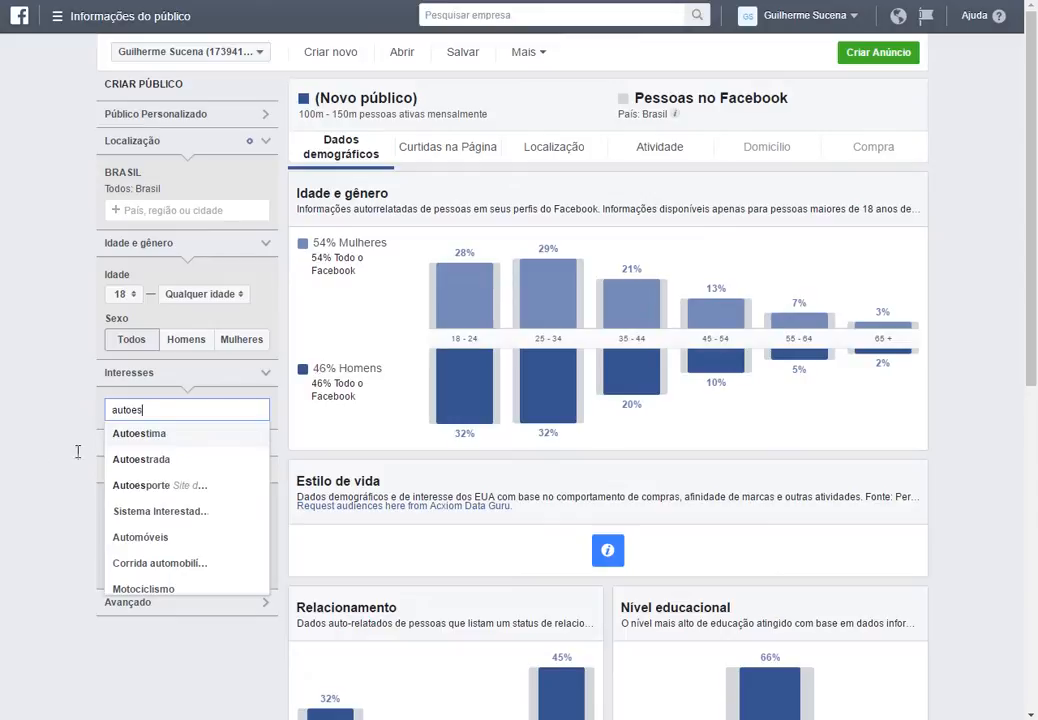
{"action": "left_click", "coordinate": [133, 437]}
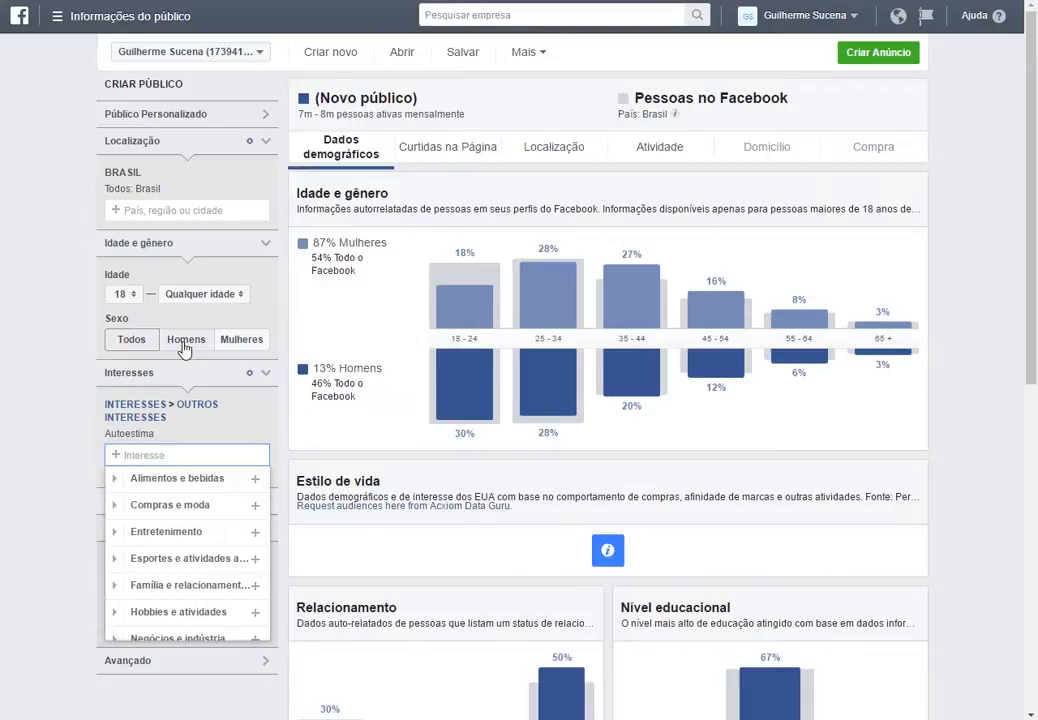
Add the Encontros interest from the Família e relacionamentos category.
{"action": "scroll", "coordinate": [176, 547], "scroll_direction": "down", "scroll_amount": 2}
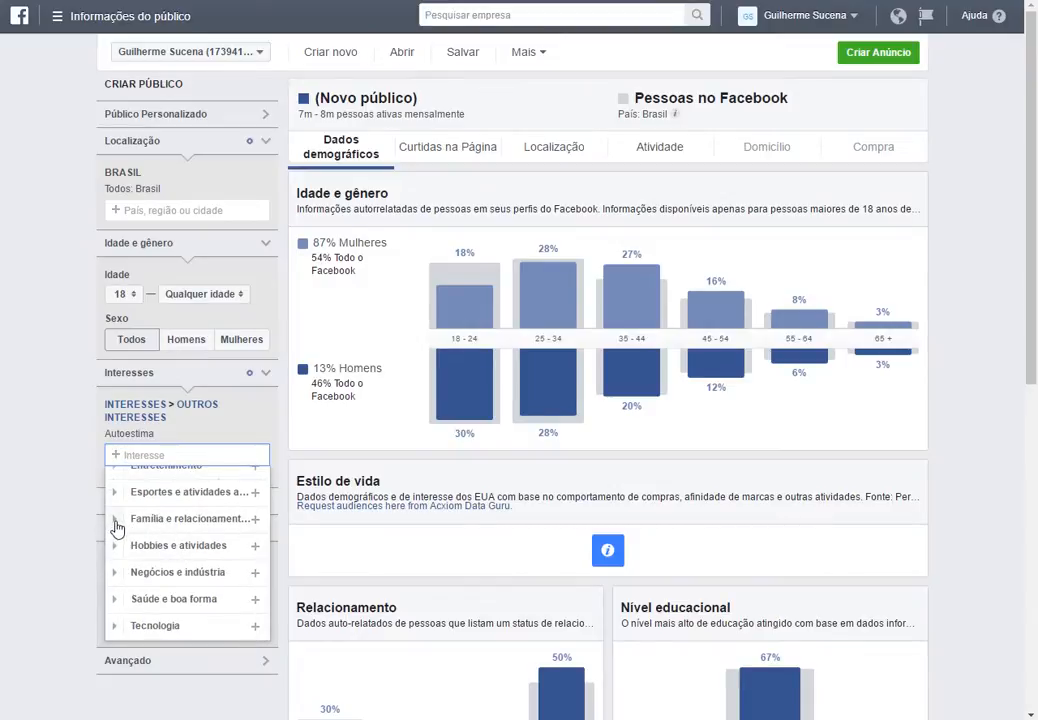
{"action": "left_click", "coordinate": [113, 520]}
{"action": "scroll", "coordinate": [167, 556], "scroll_direction": "down", "scroll_amount": 2}
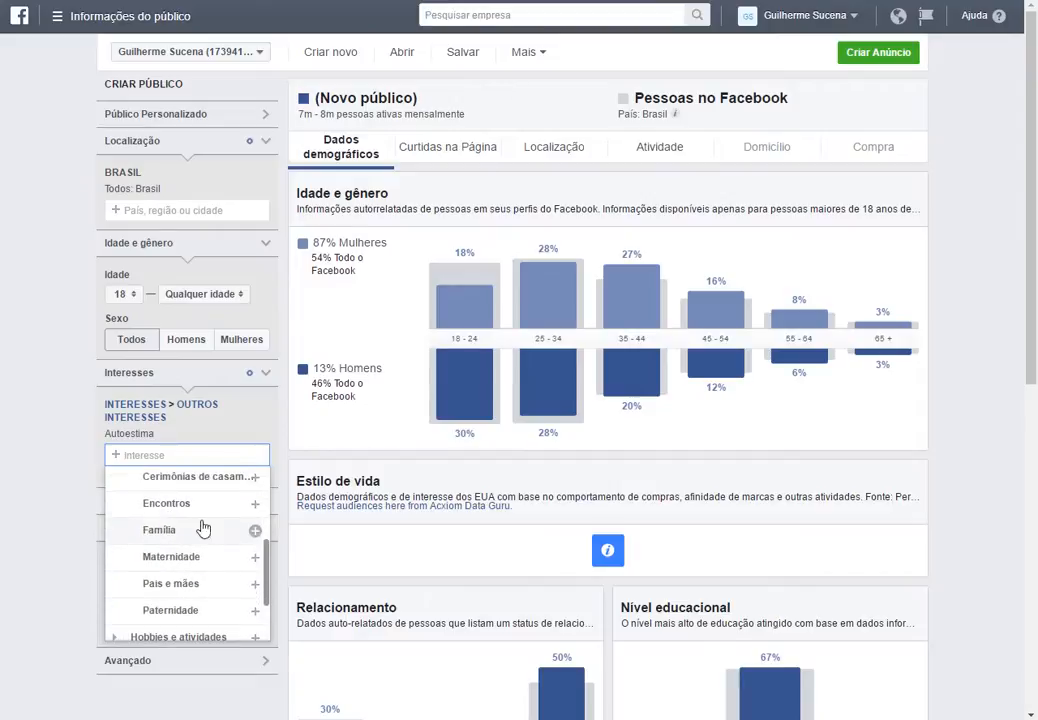
{"action": "left_click", "coordinate": [202, 505]}
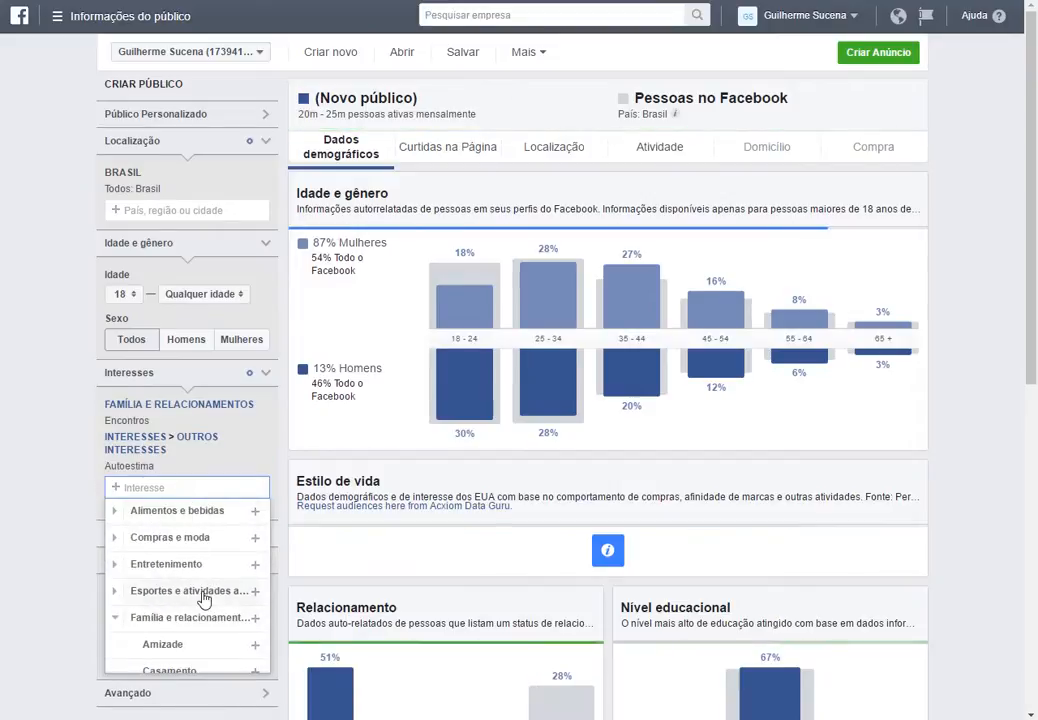
Browse the interest categories, including the Família e relacionamentos subcategories.
{"action": "scroll", "coordinate": [208, 595], "scroll_direction": "down", "scroll_amount": 2}
{"action": "scroll", "coordinate": [209, 595], "scroll_direction": "down", "scroll_amount": 2}
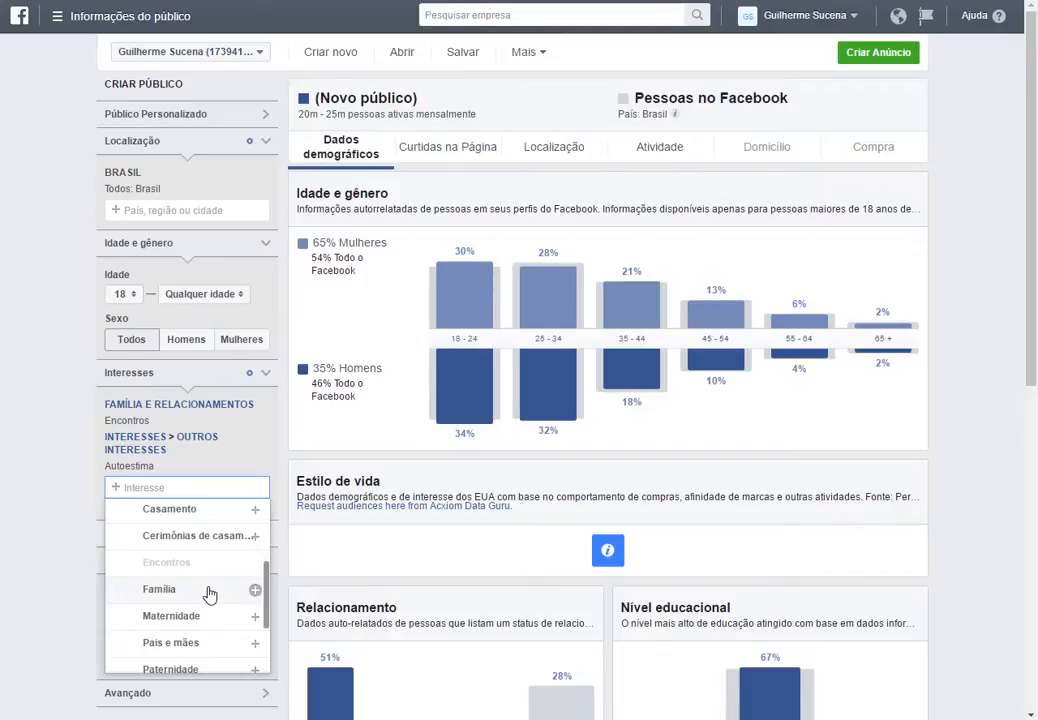
{"action": "scroll", "coordinate": [209, 595], "scroll_direction": "down", "scroll_amount": 2}
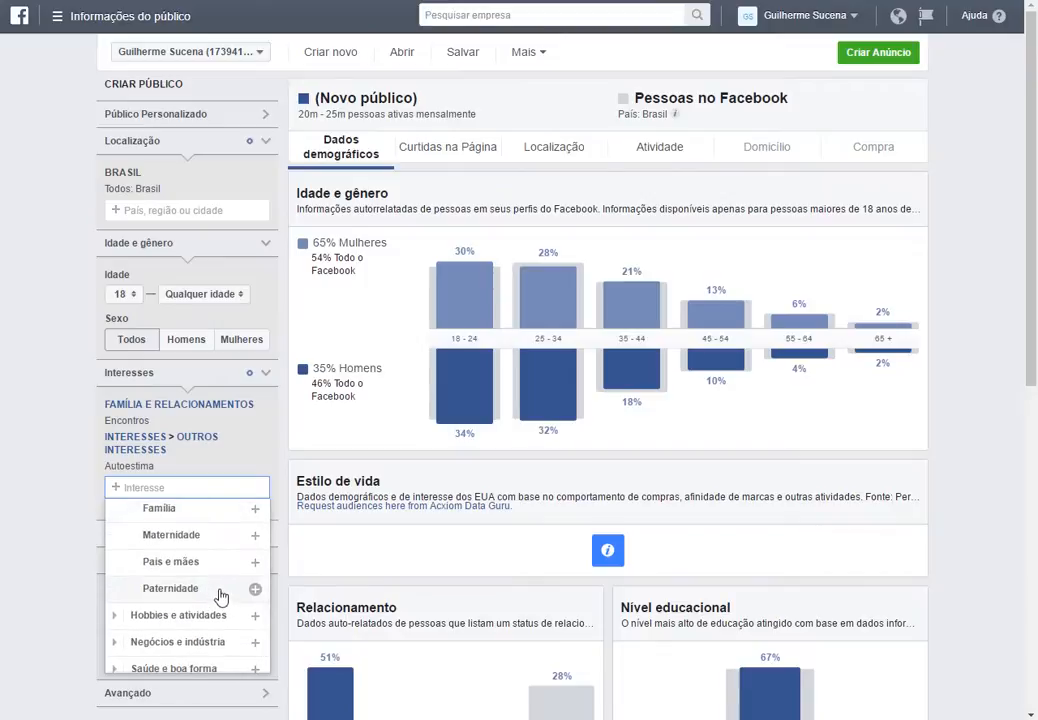
{"action": "scroll", "coordinate": [221, 597], "scroll_direction": "down", "scroll_amount": 1}
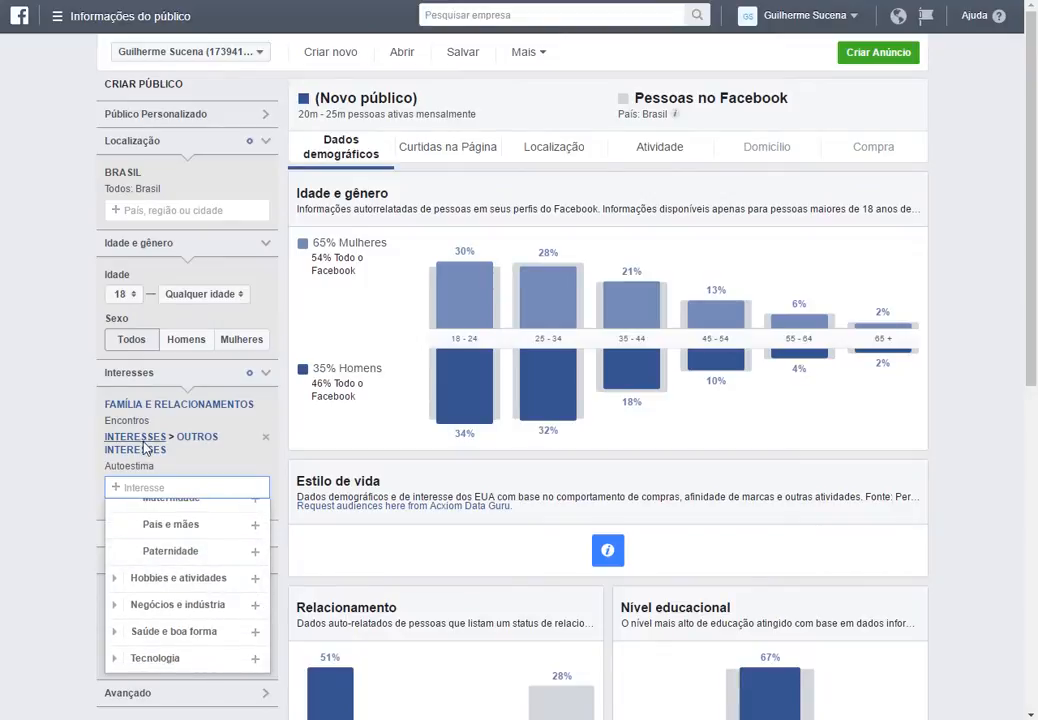
{"action": "left_click", "coordinate": [23, 470]}
{"action": "left_click", "coordinate": [157, 458]}
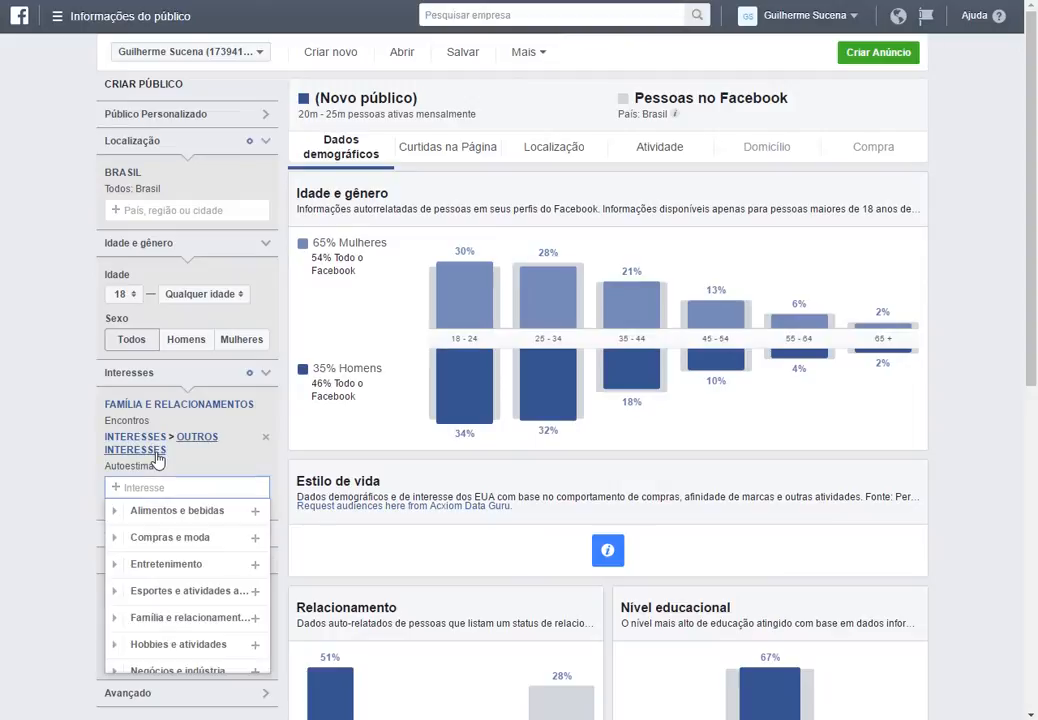
{"action": "scroll", "coordinate": [175, 595], "scroll_direction": "down", "scroll_amount": 2}
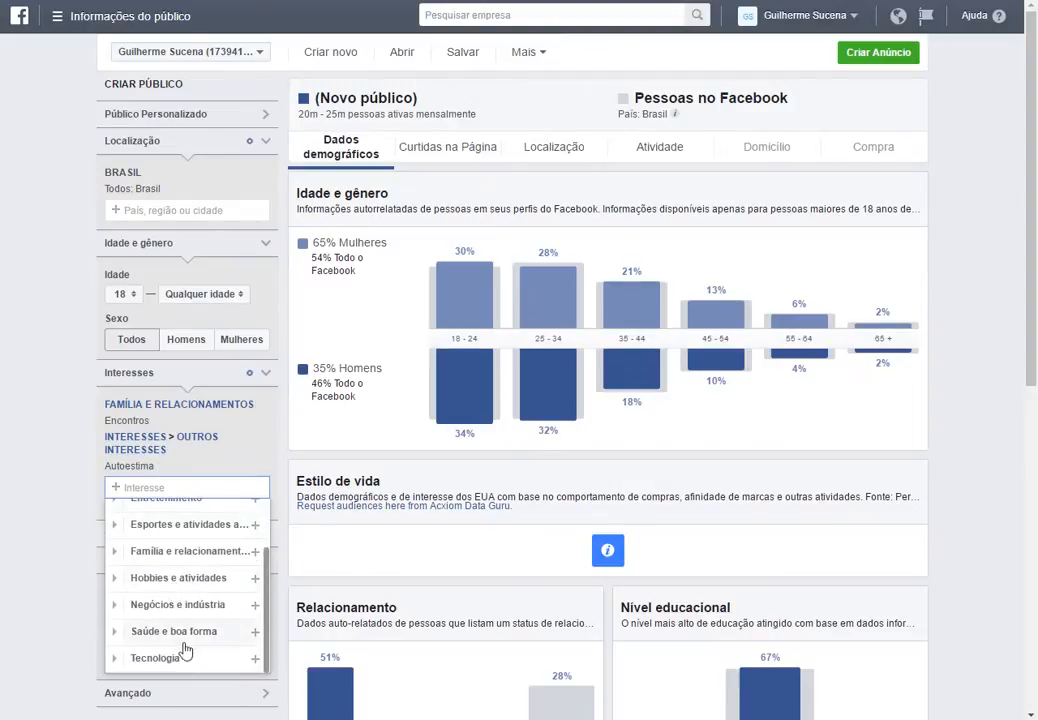
{"action": "scroll", "coordinate": [203, 597], "scroll_direction": "up", "scroll_amount": 1}
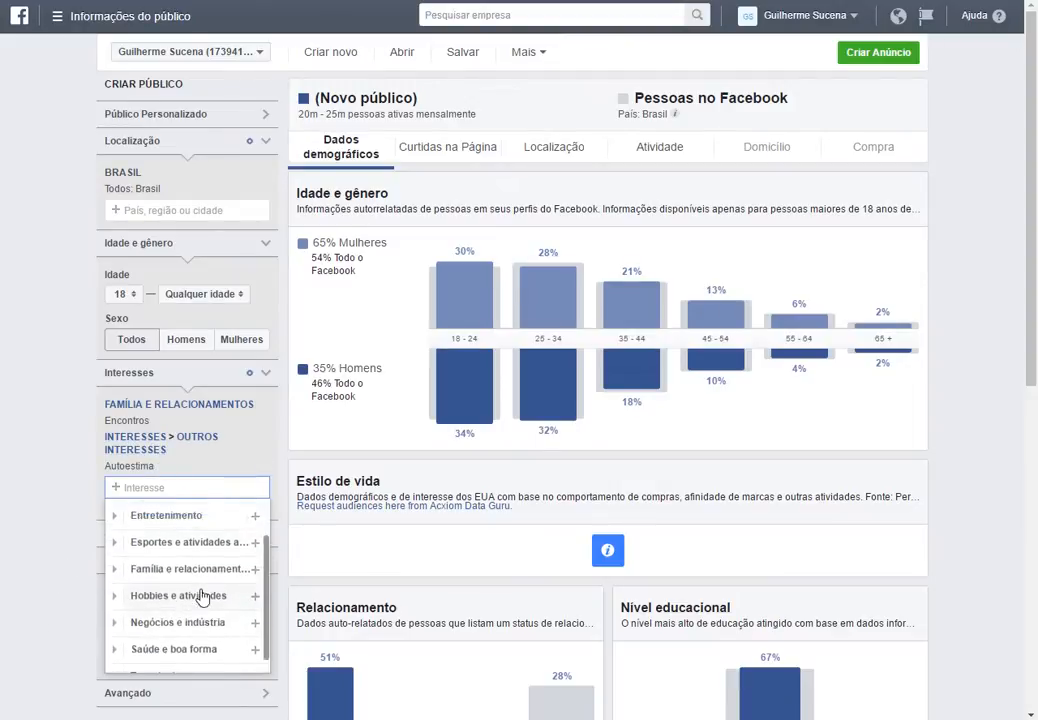
{"action": "scroll", "coordinate": [200, 595], "scroll_direction": "up", "scroll_amount": 2}
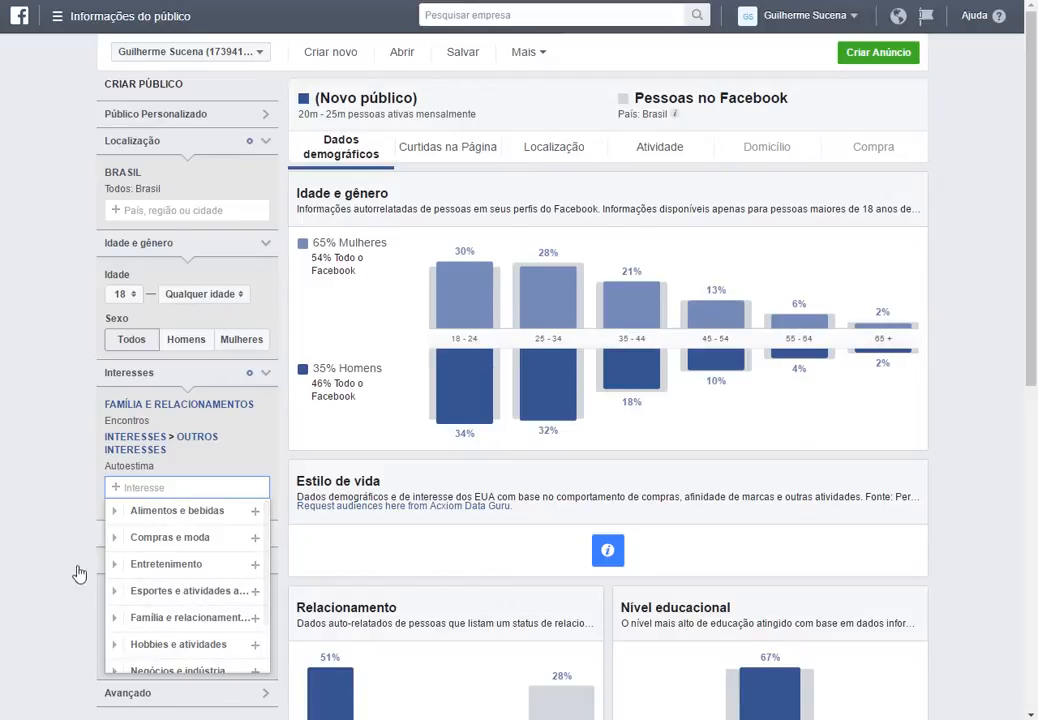
{"action": "left_click", "coordinate": [135, 617]}
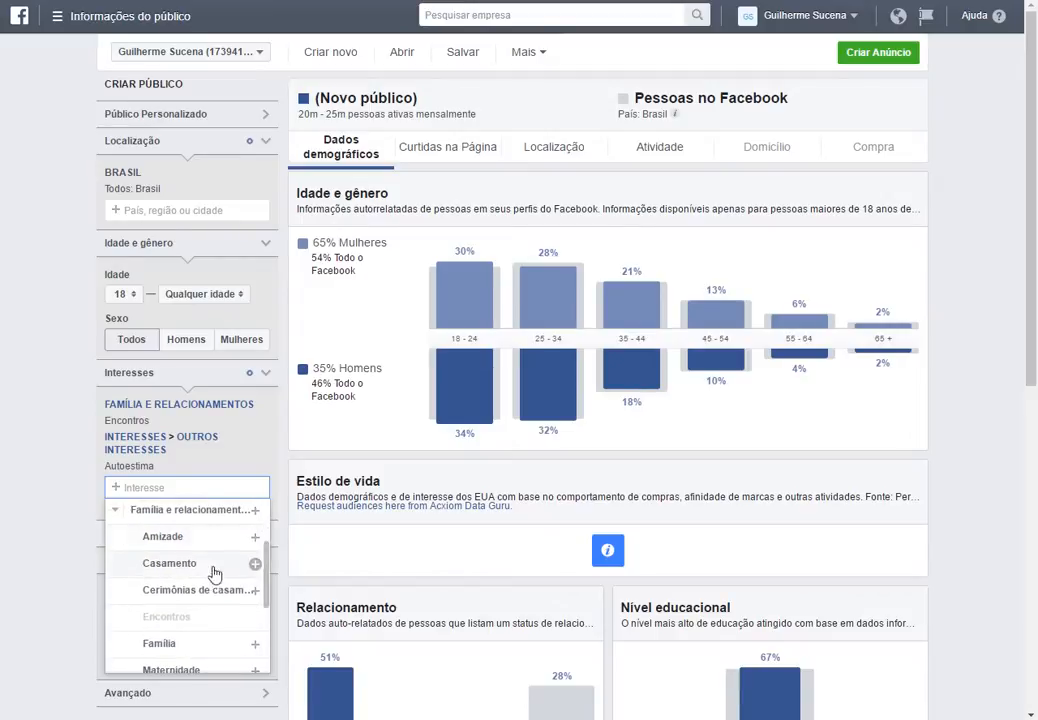
{"action": "scroll", "coordinate": [204, 602], "scroll_direction": "down", "scroll_amount": 3}
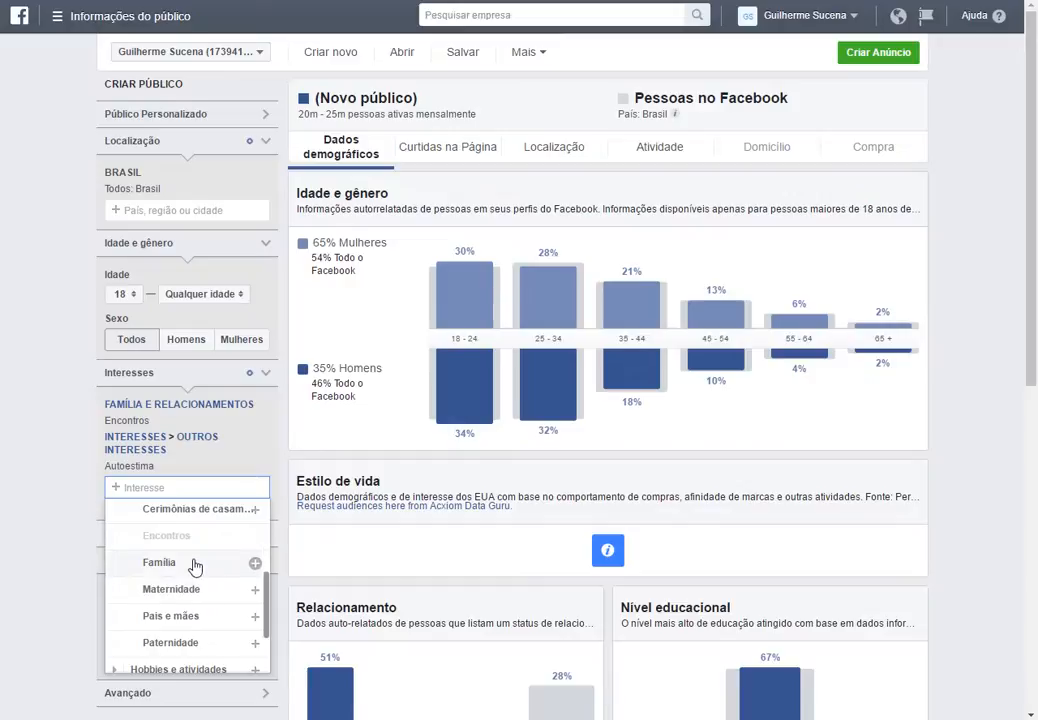
{"action": "scroll", "coordinate": [195, 567], "scroll_direction": "up", "scroll_amount": 3}
{"action": "scroll", "coordinate": [181, 620], "scroll_direction": "down", "scroll_amount": 3}
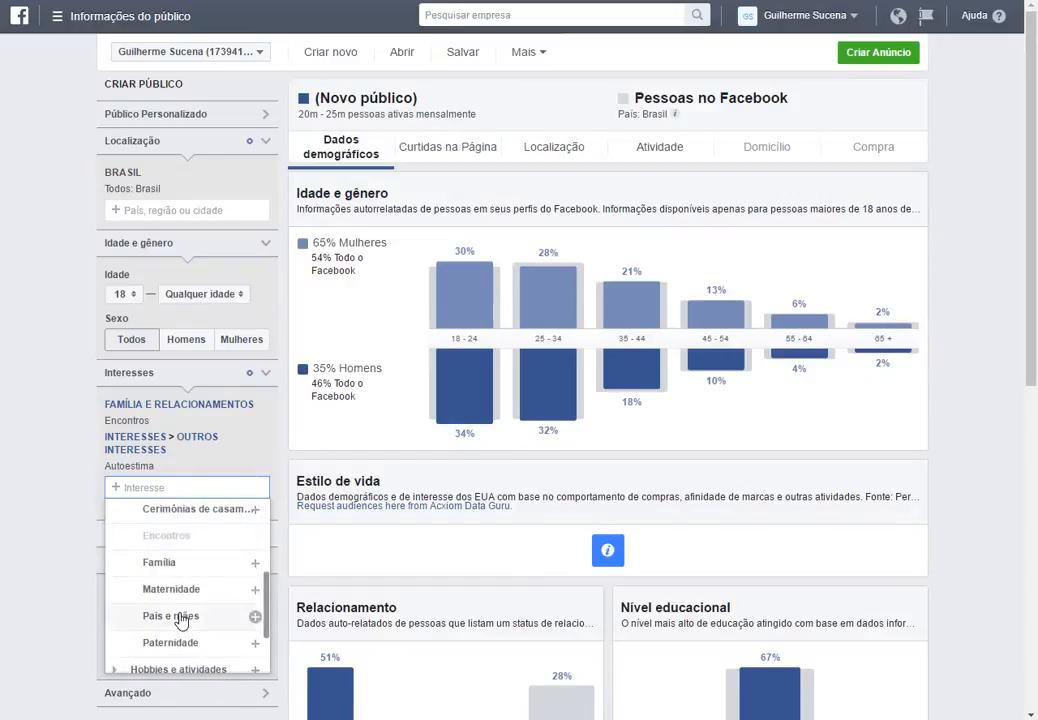
{"action": "left_click", "coordinate": [35, 524]}
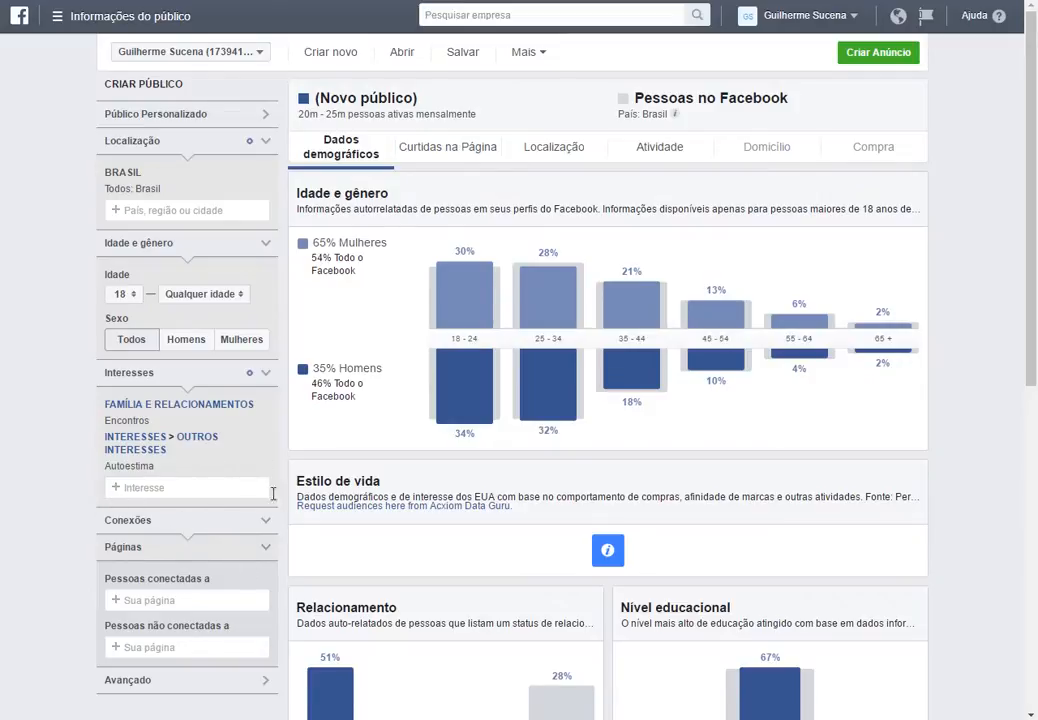
Search the interests and add Autoconfiança.
{"action": "left_click", "coordinate": [166, 490]}
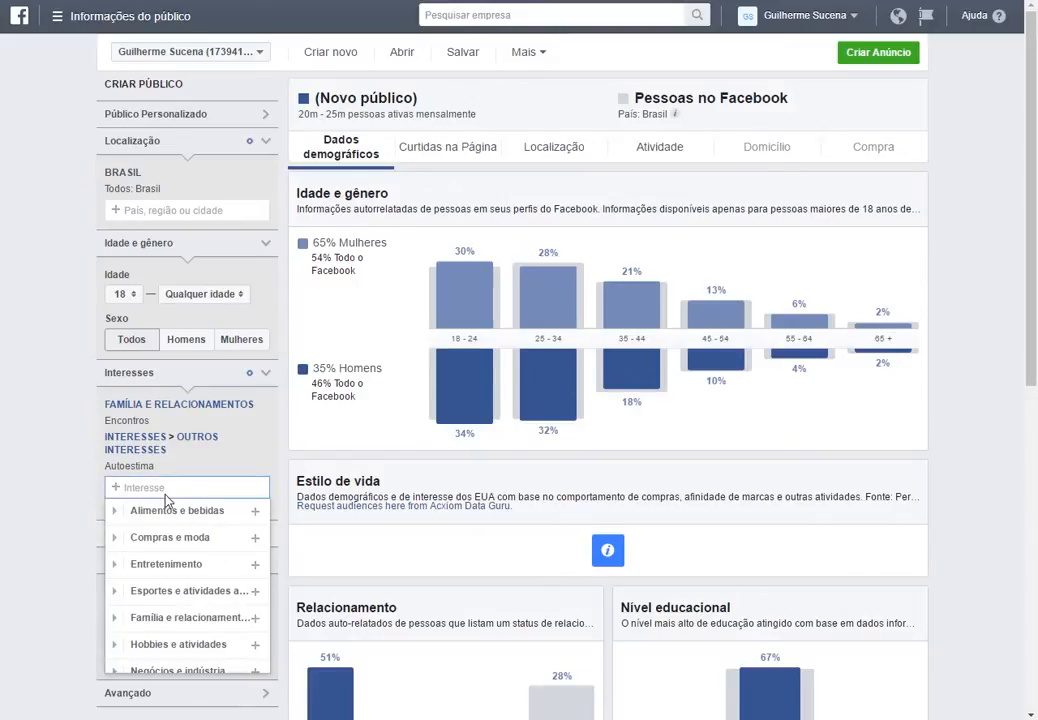
{"action": "type", "text": "autocon"}
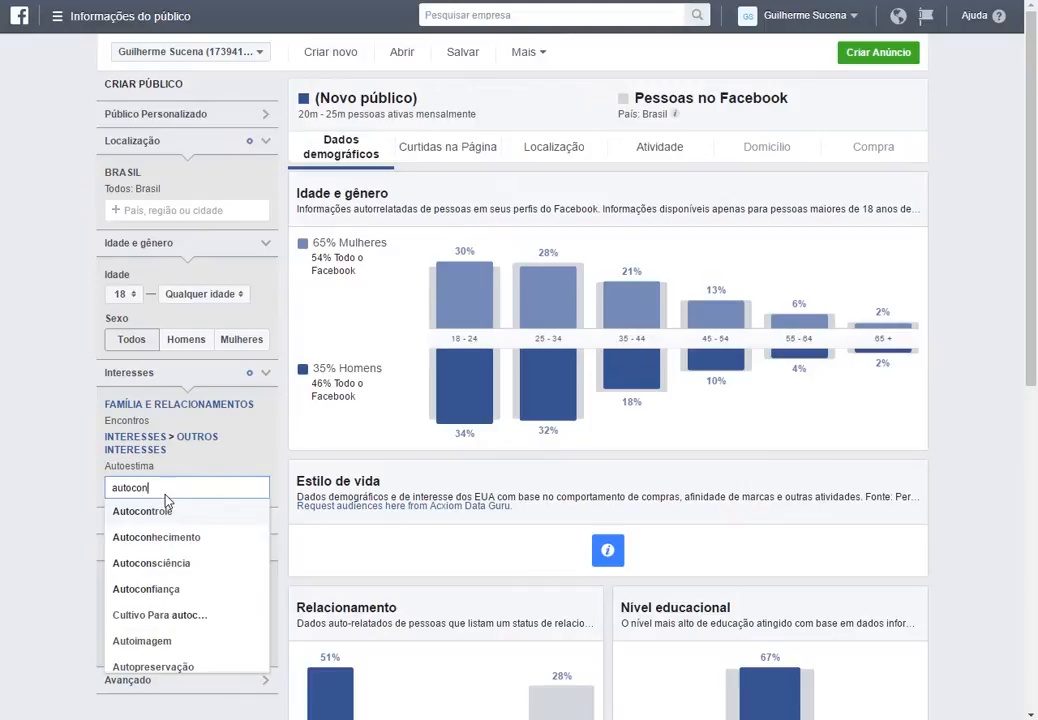
{"action": "type", "text": "fi"}
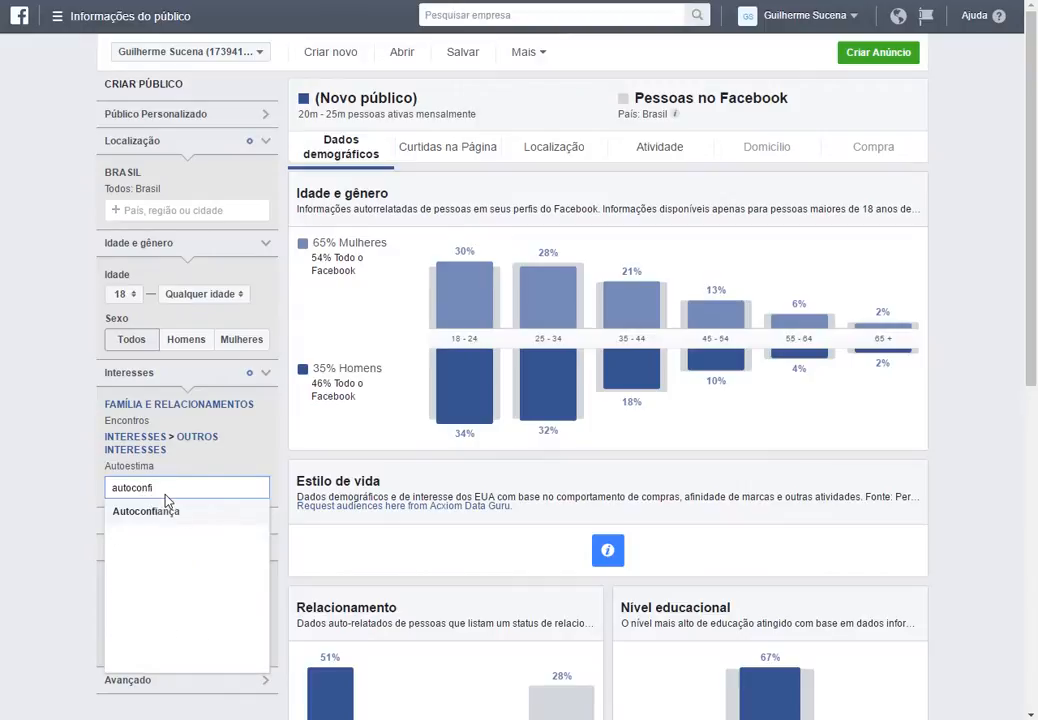
{"action": "left_click", "coordinate": [150, 511]}
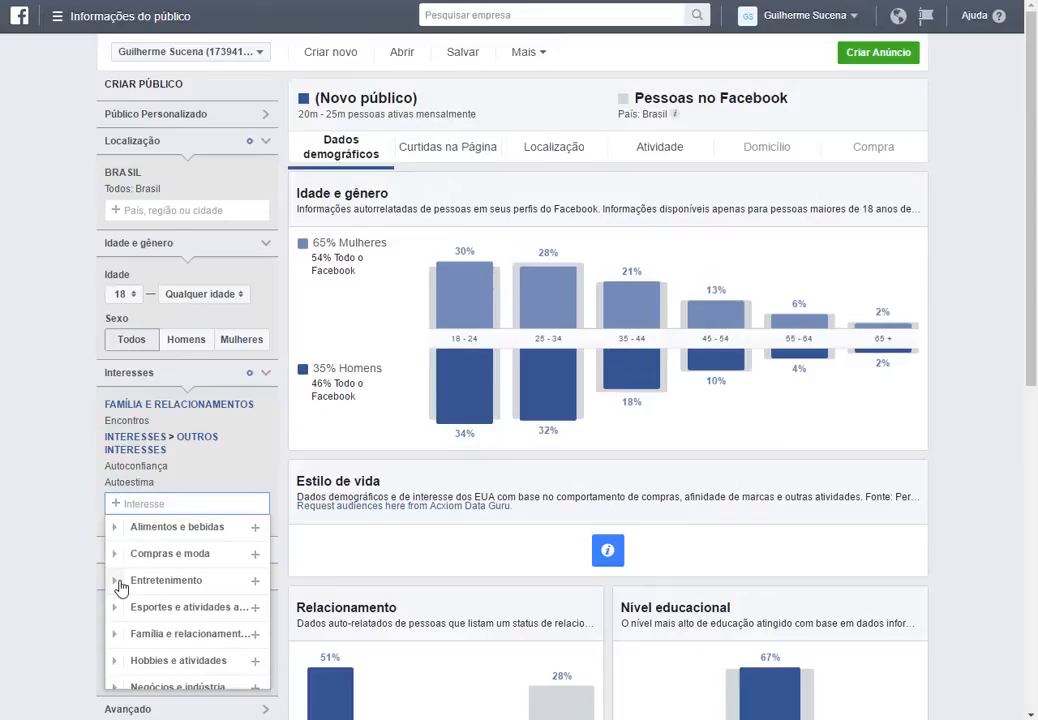
Search the interests for como conquist and add Como Conquistar Un Hombre.
{"action": "type", "text": "como "}
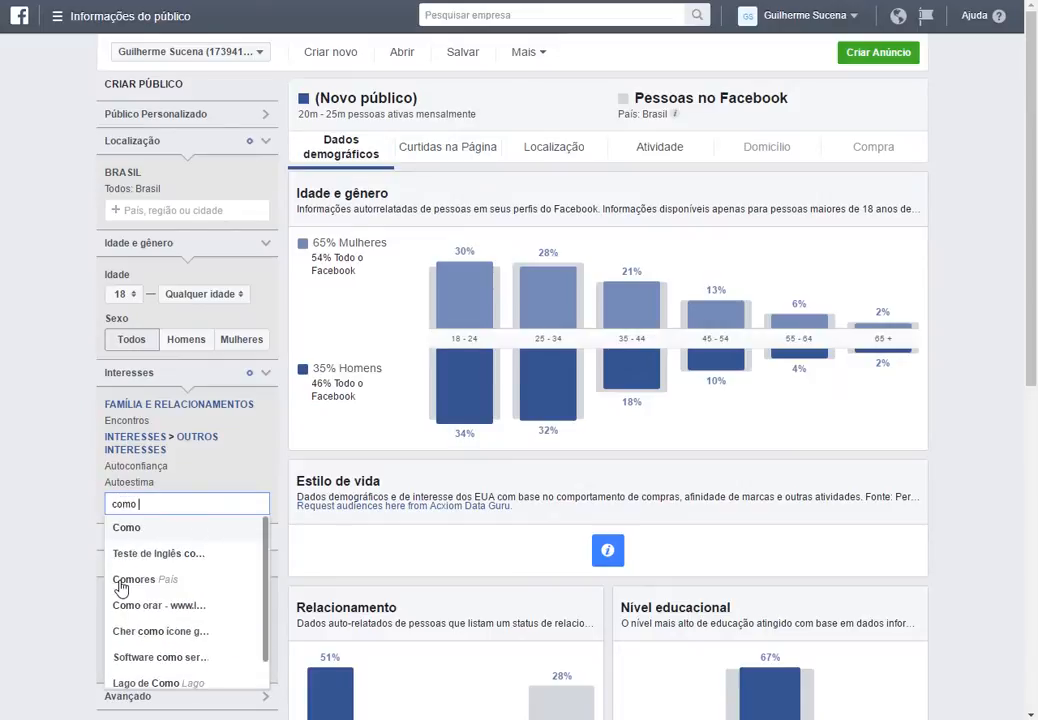
{"action": "type", "text": "conquista"}
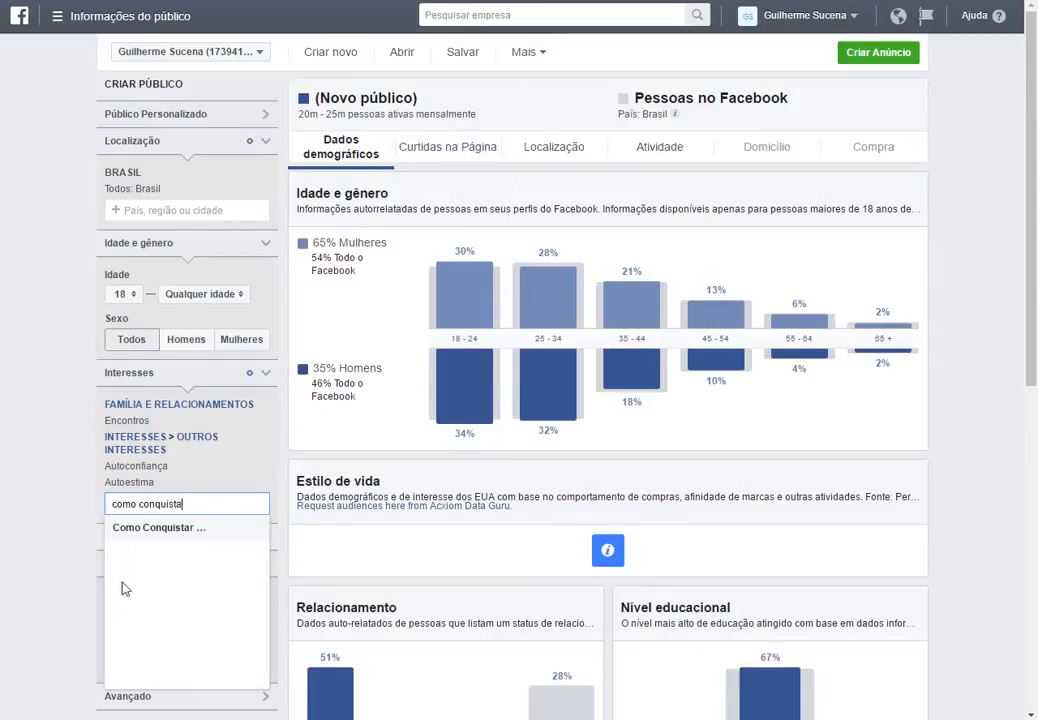
{"action": "left_click", "coordinate": [172, 528]}
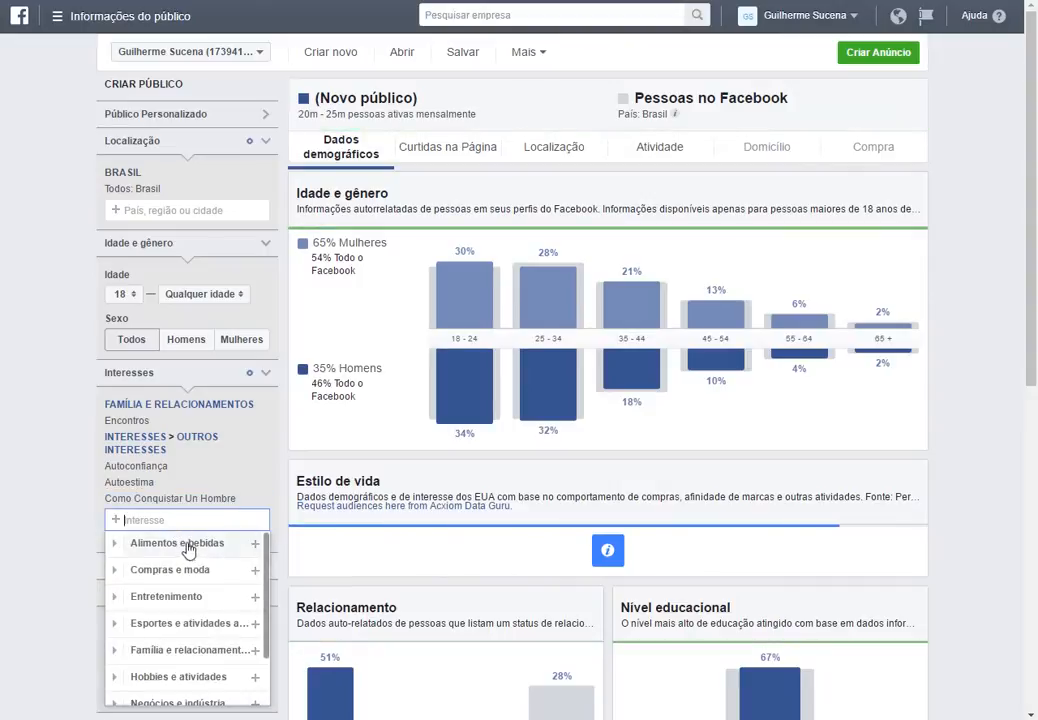
Restrict the audience's gender to women only.
{"action": "left_click", "coordinate": [39, 512]}
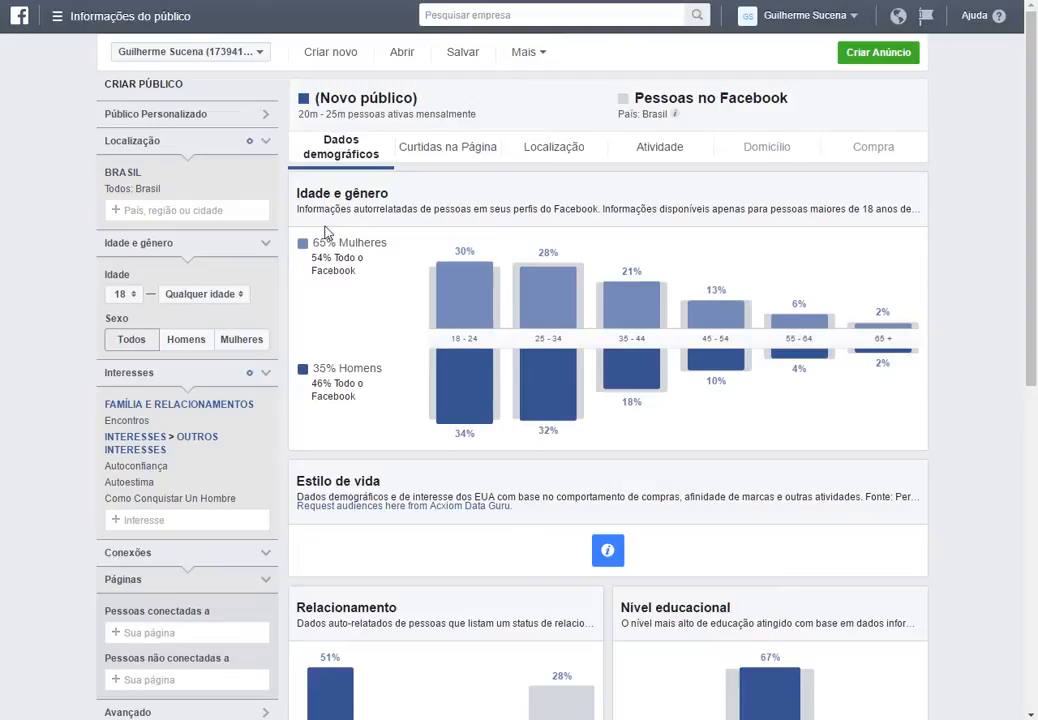
{"action": "left_click_drag", "start_coordinate": [314, 242], "coordinate": [389, 242]}
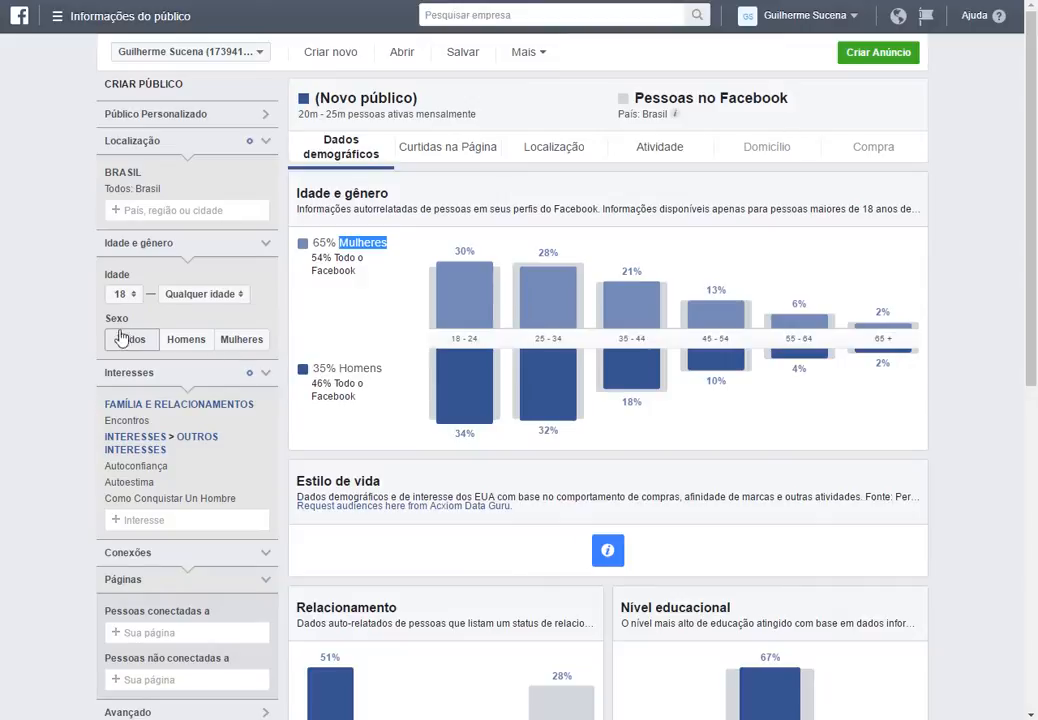
{"action": "left_click", "coordinate": [231, 346]}
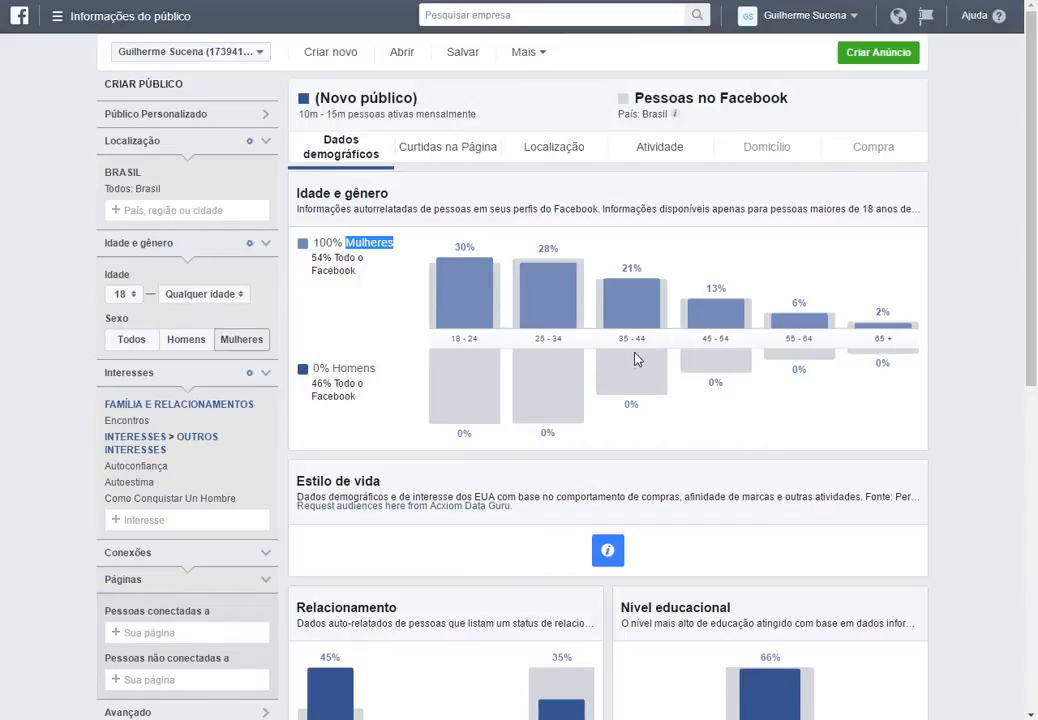
Set the audience age range to 25 through 44.
{"action": "left_click", "coordinate": [135, 295]}
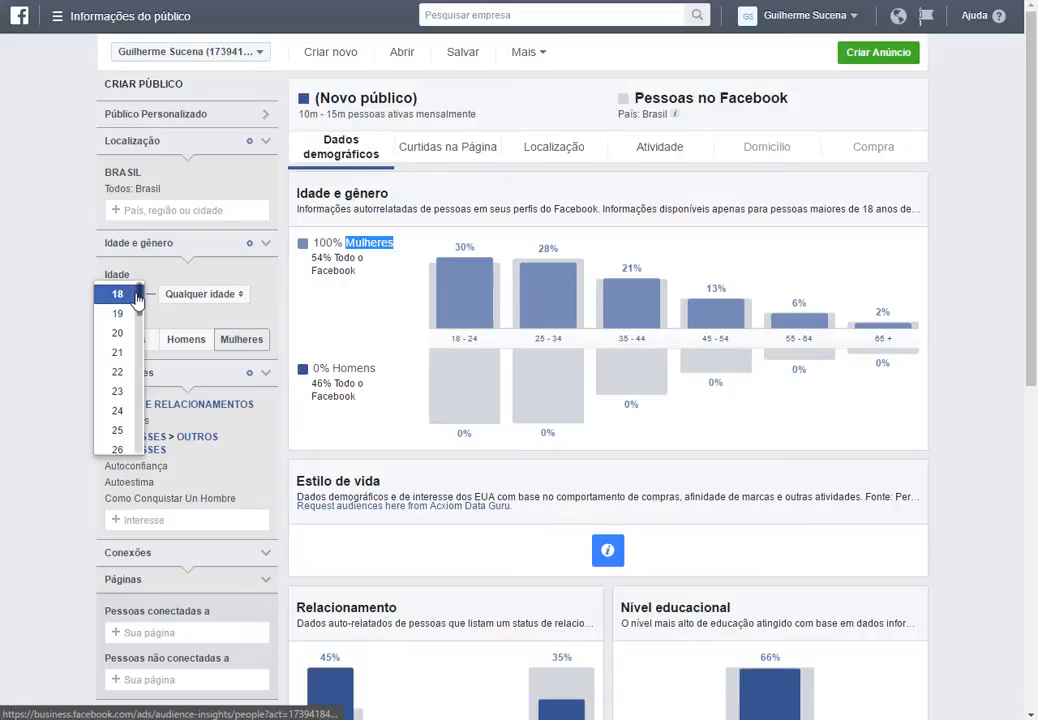
{"action": "left_click", "coordinate": [130, 431]}
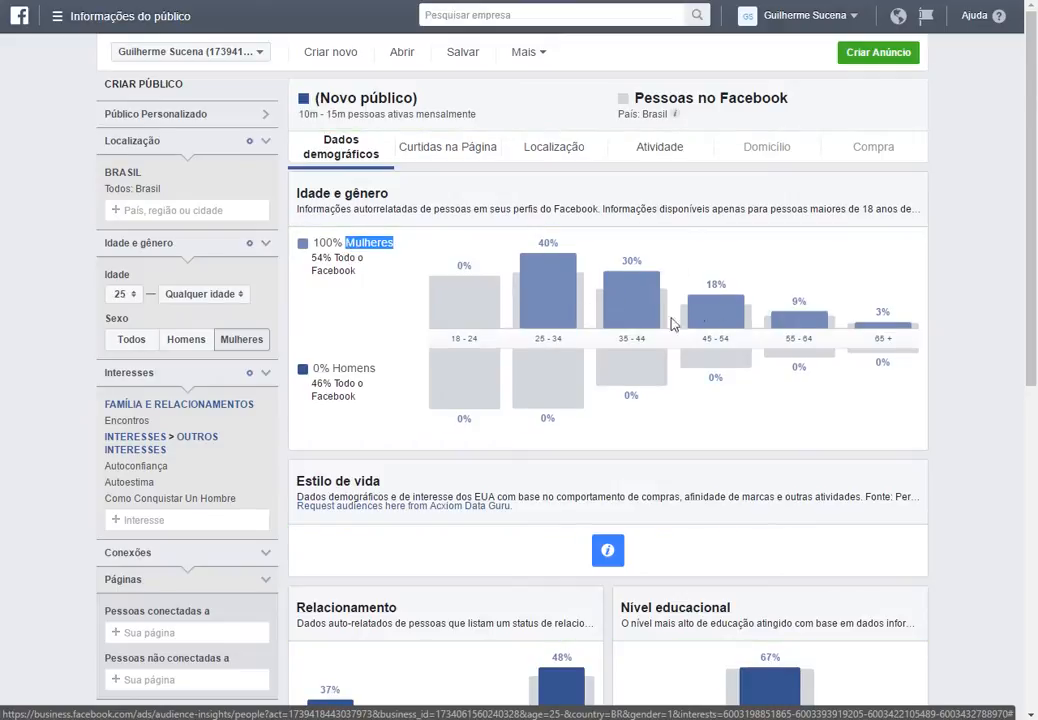
{"action": "left_click", "coordinate": [228, 294]}
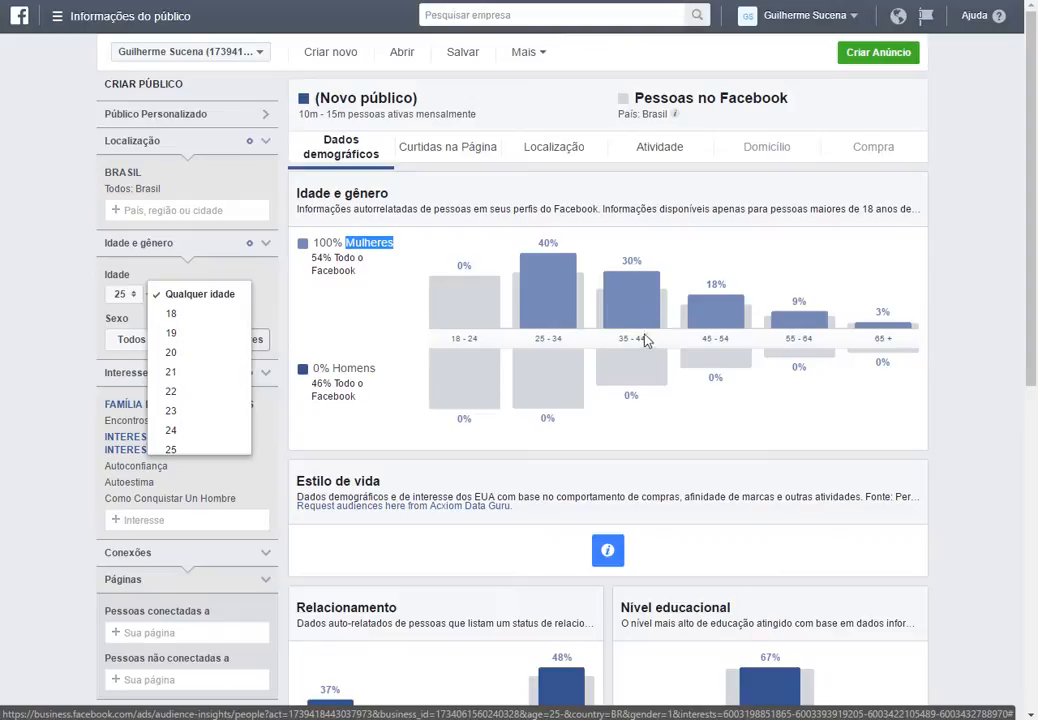
{"action": "scroll", "coordinate": [221, 400], "scroll_direction": "down", "scroll_amount": 6}
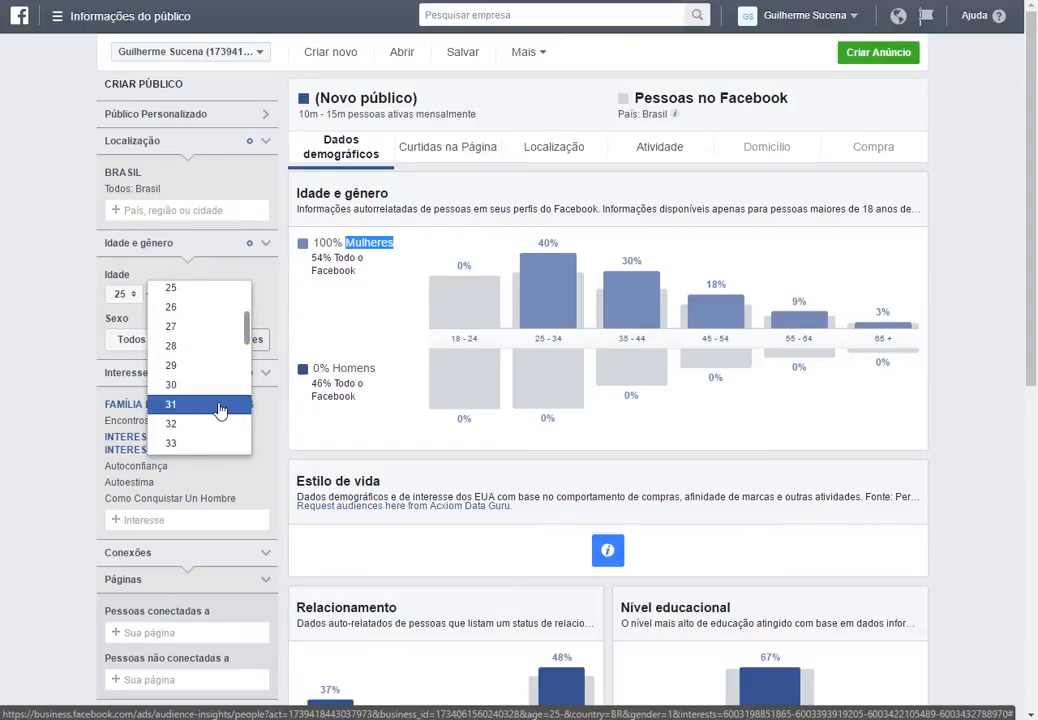
{"action": "scroll", "coordinate": [221, 403], "scroll_direction": "down", "scroll_amount": 3}
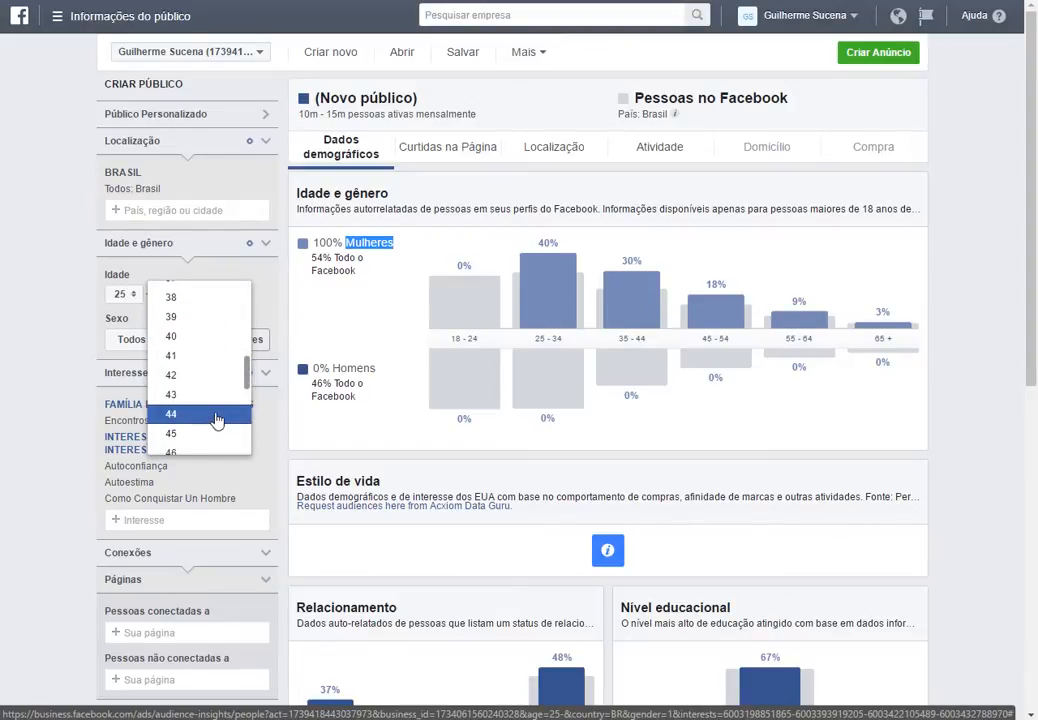
{"action": "left_click", "coordinate": [218, 419]}
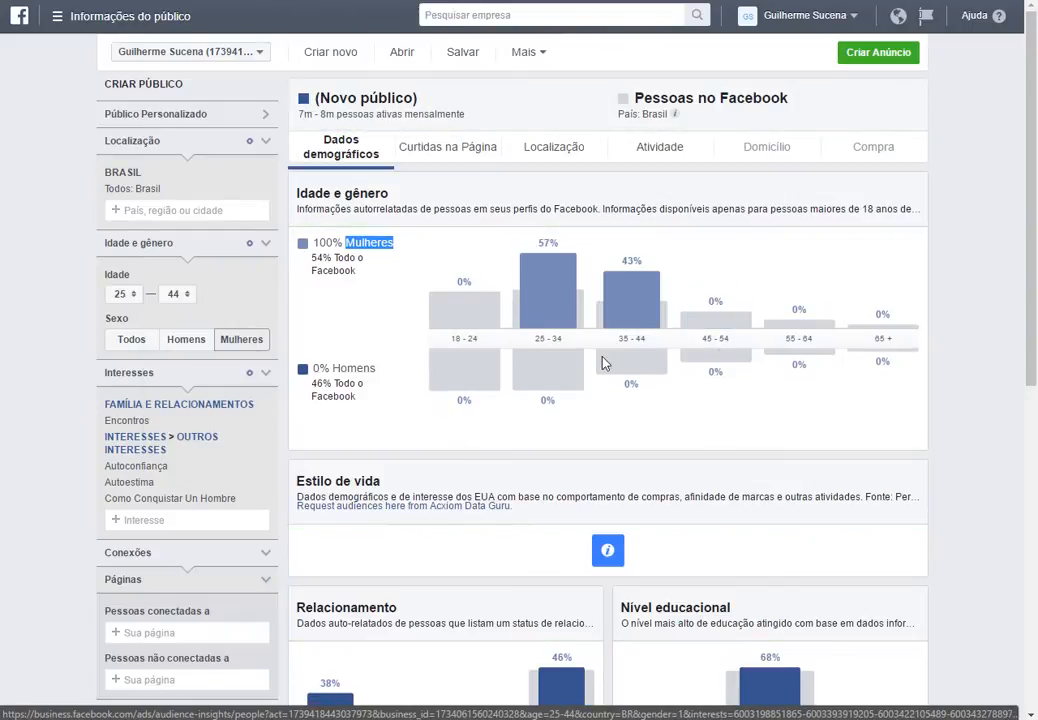
Collapse the Páginas section and expand the Avançado targeting options.
{"action": "scroll", "coordinate": [426, 356], "scroll_direction": "down", "scroll_amount": 1}
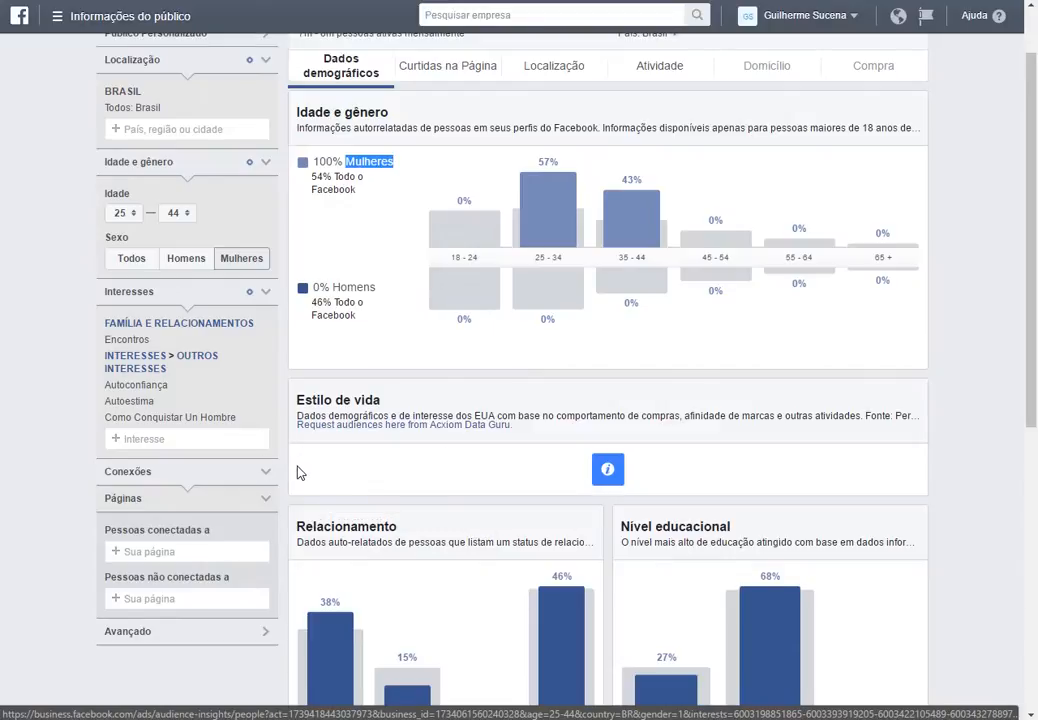
{"action": "scroll", "coordinate": [297, 472], "scroll_direction": "down", "scroll_amount": 1}
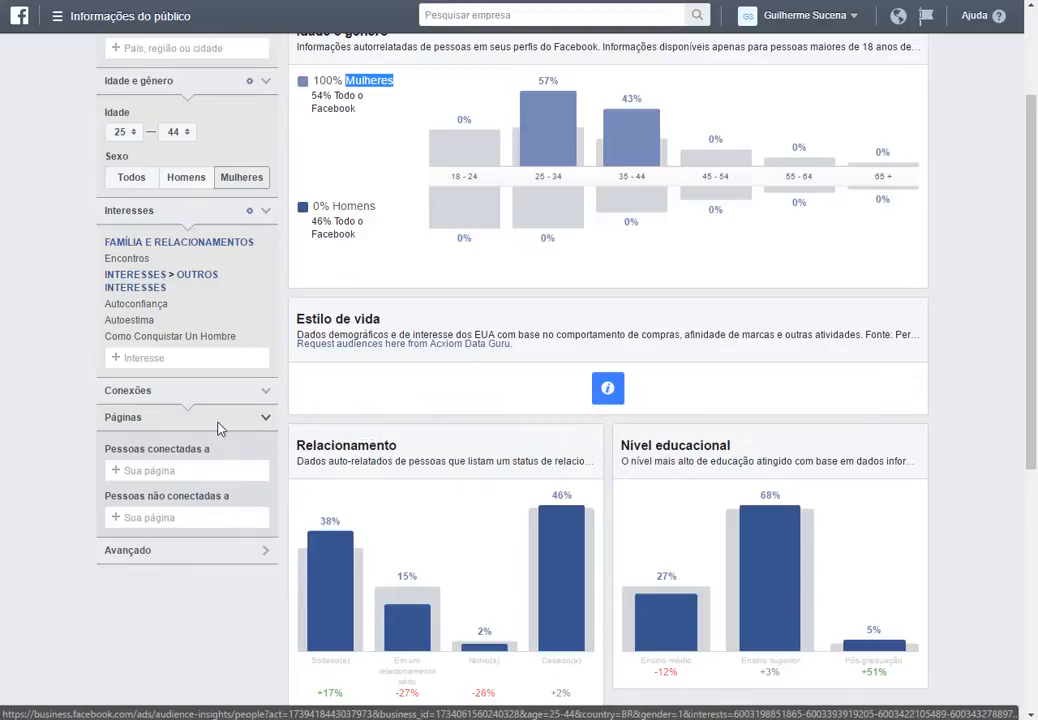
{"action": "left_click", "coordinate": [221, 426]}
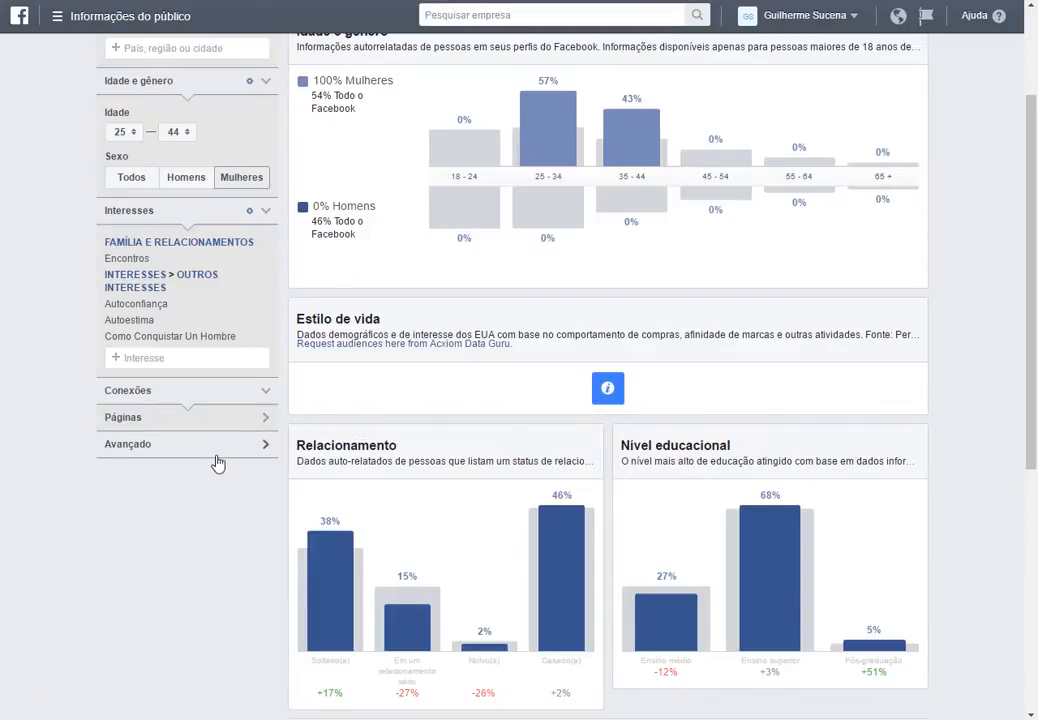
{"action": "scroll", "coordinate": [519, 414], "scroll_direction": "up", "scroll_amount": 2}
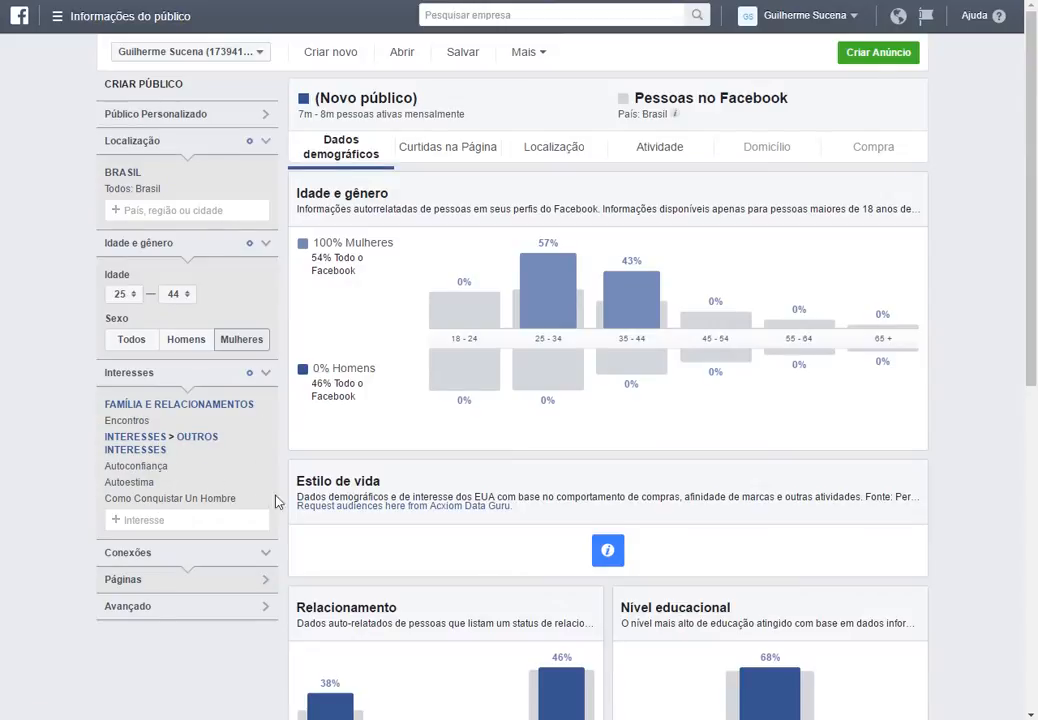
{"action": "left_click", "coordinate": [220, 613]}
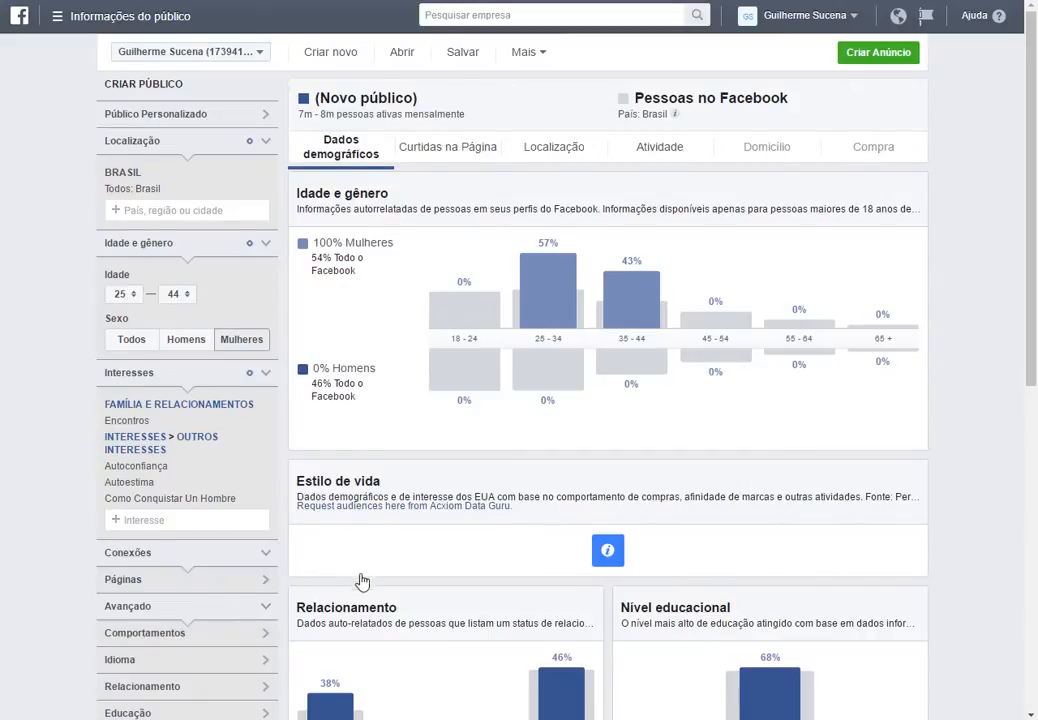
Filter the relationship status to Solteiro(a) and Em um relacionamento sério.
{"action": "scroll", "coordinate": [362, 580], "scroll_direction": "down", "scroll_amount": 3}
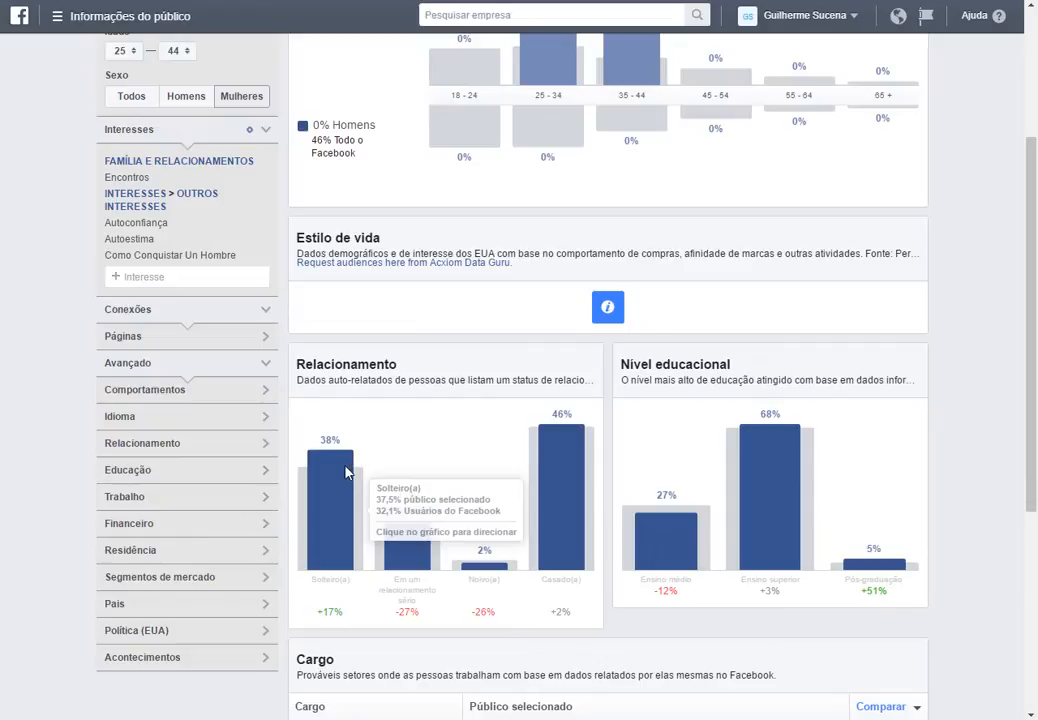
{"action": "left_click", "coordinate": [211, 452]}
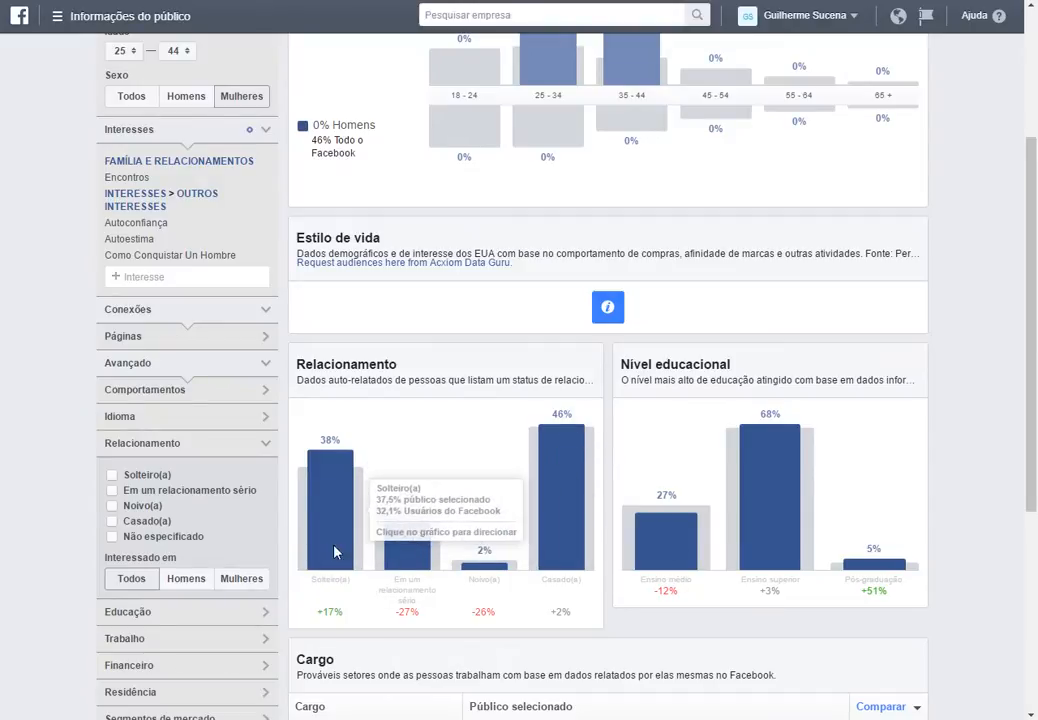
{"action": "left_click", "coordinate": [115, 475]}
{"action": "left_click", "coordinate": [115, 490]}
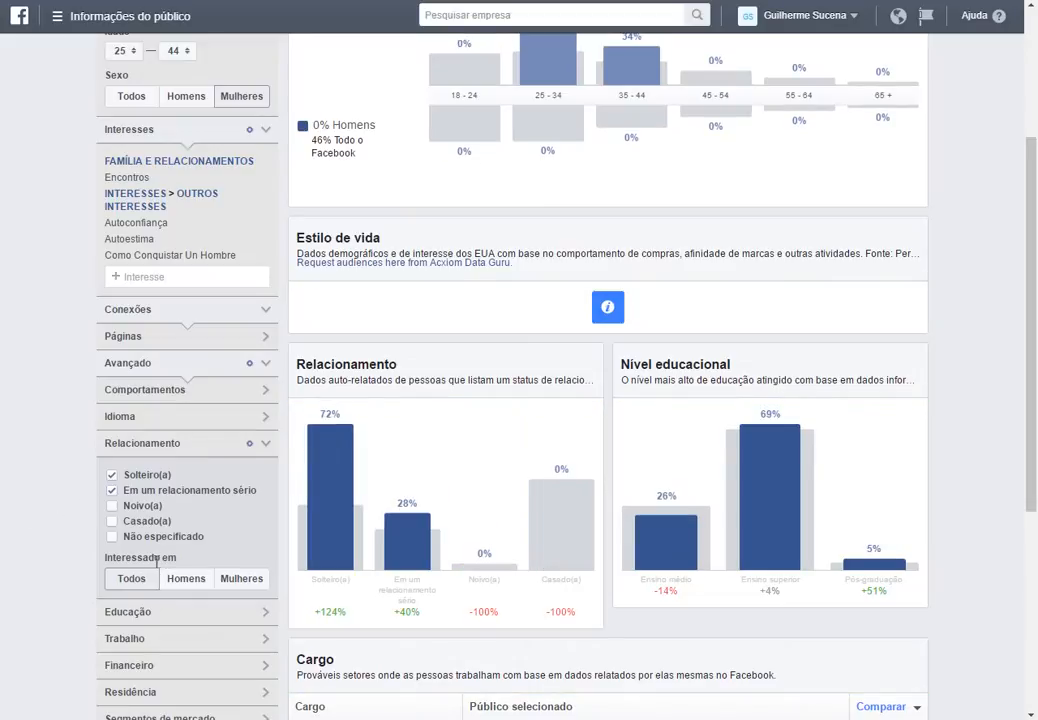
{"action": "left_click", "coordinate": [196, 588]}
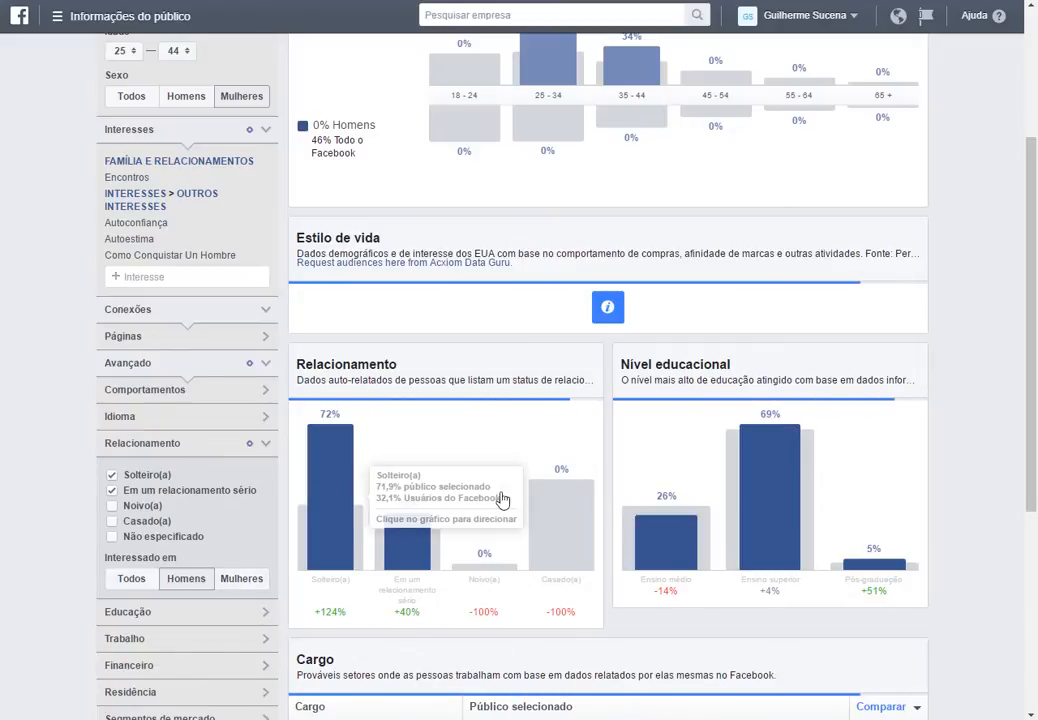
{"action": "left_click", "coordinate": [142, 578]}
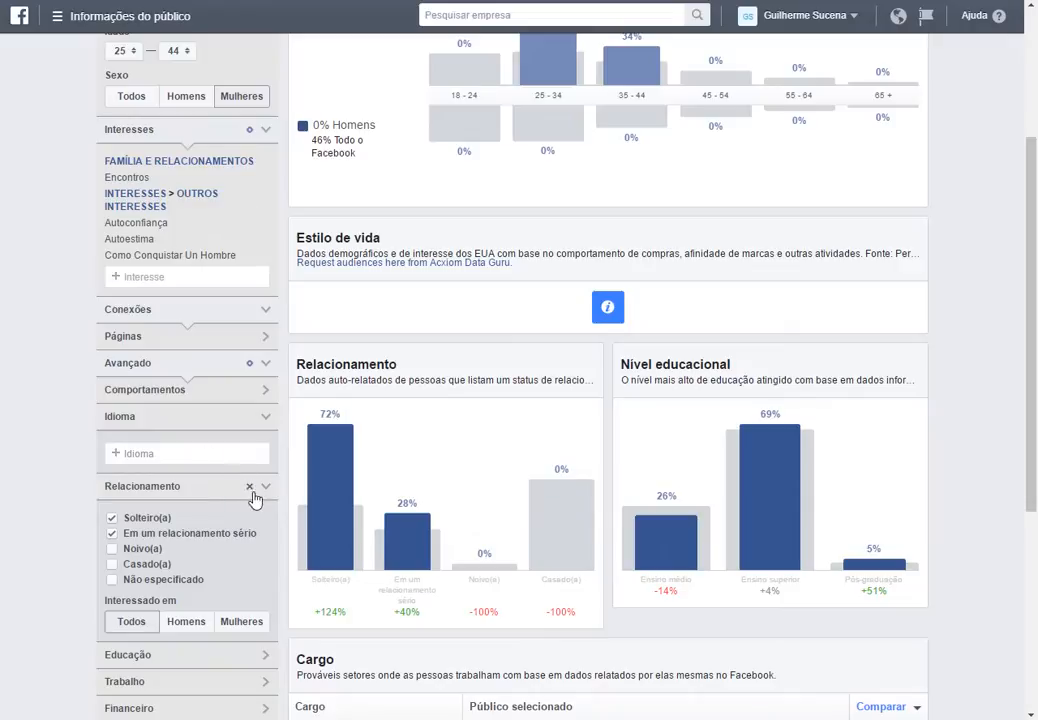
Browse the advanced targeting categories, including Idioma and Acontecimentos.
{"action": "left_click", "coordinate": [211, 490]}
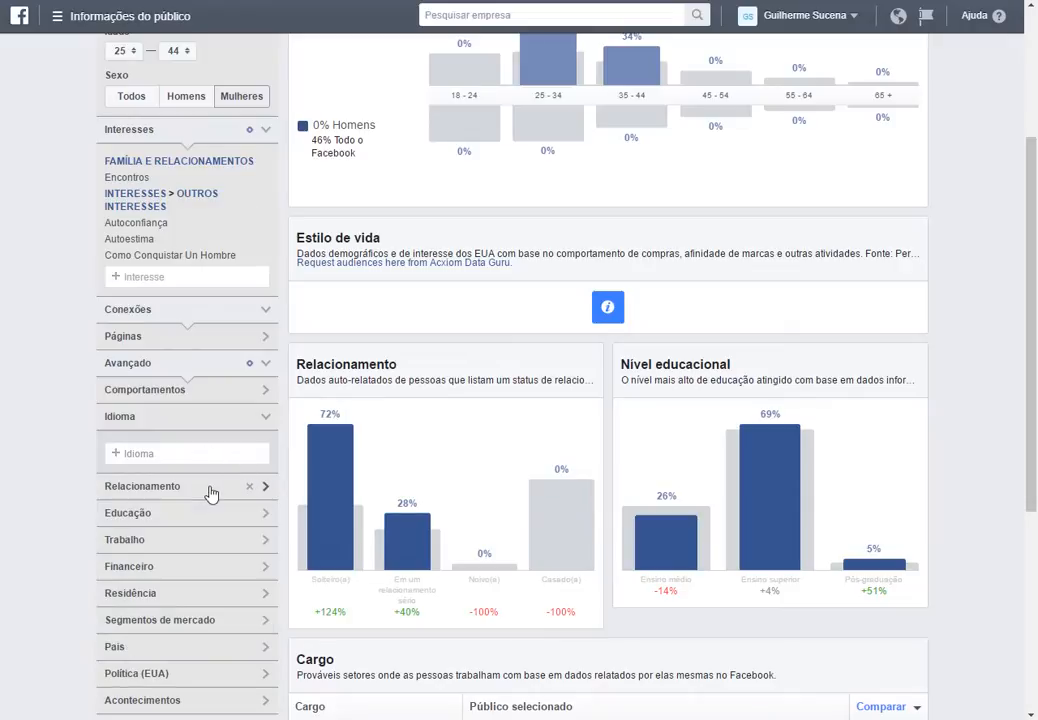
{"action": "left_click", "coordinate": [168, 422]}
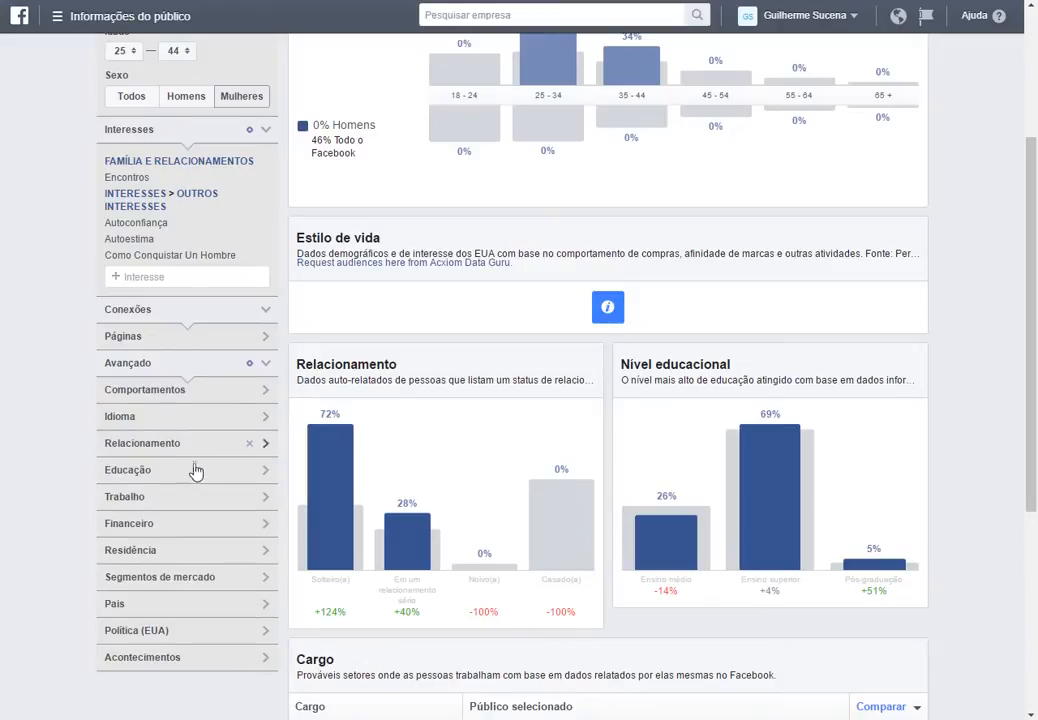
{"action": "scroll", "coordinate": [191, 481], "scroll_direction": "down", "scroll_amount": 1}
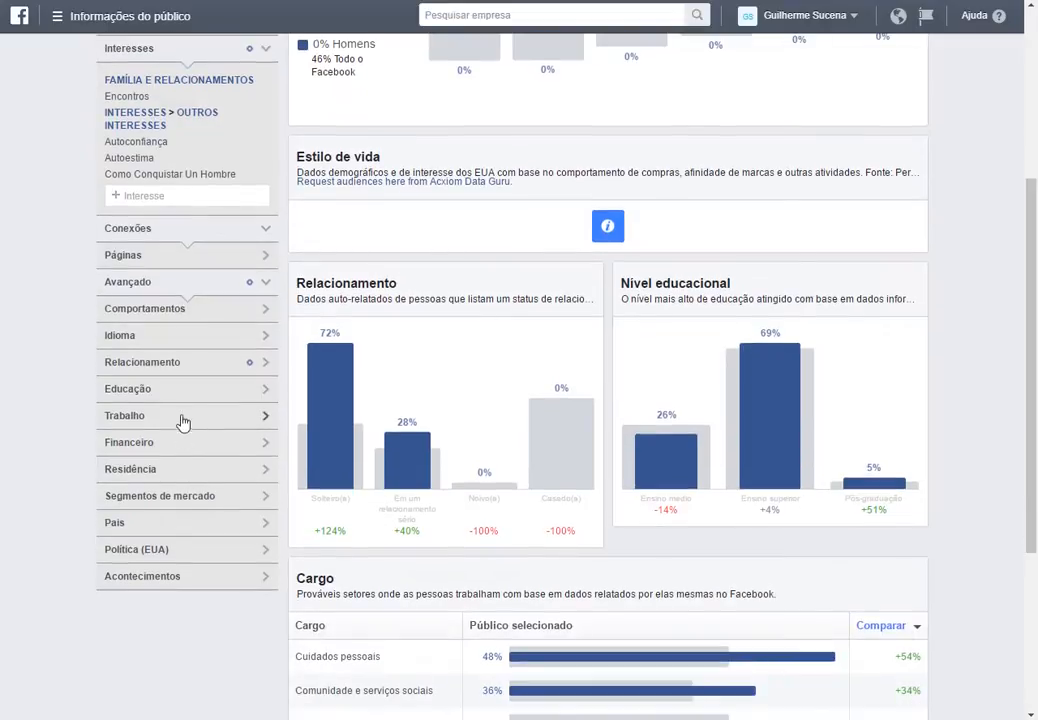
{"action": "left_click", "coordinate": [172, 580]}
{"action": "scroll", "coordinate": [195, 590], "scroll_direction": "down", "scroll_amount": 1}
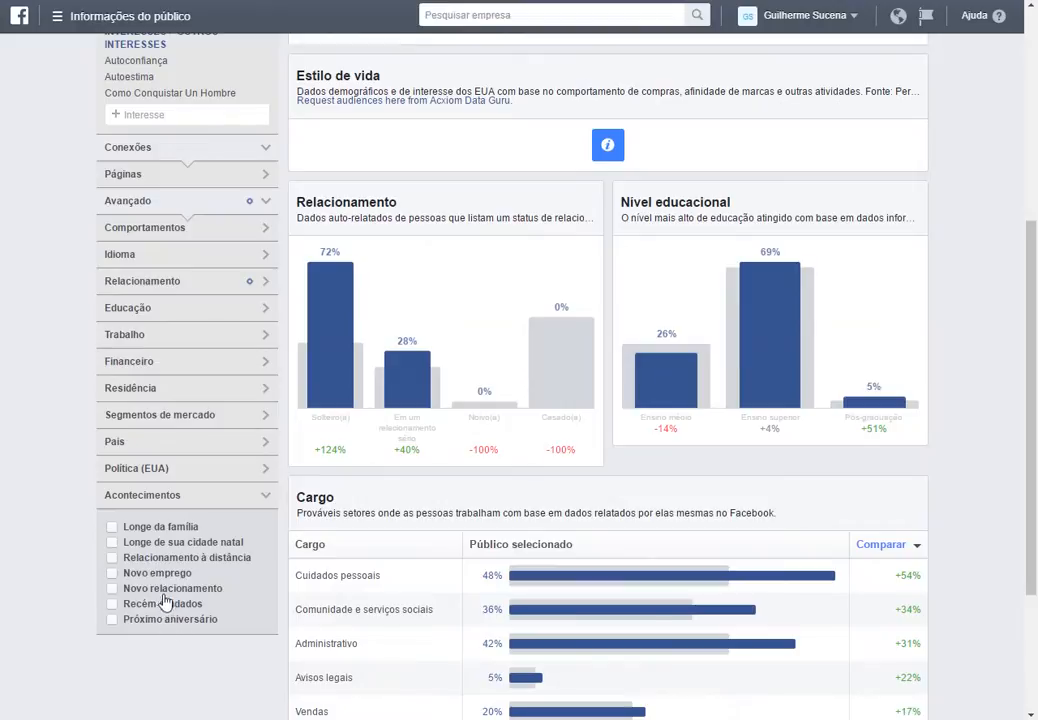
{"action": "left_click", "coordinate": [168, 497]}
{"action": "scroll", "coordinate": [180, 475], "scroll_direction": "up", "scroll_amount": 1}
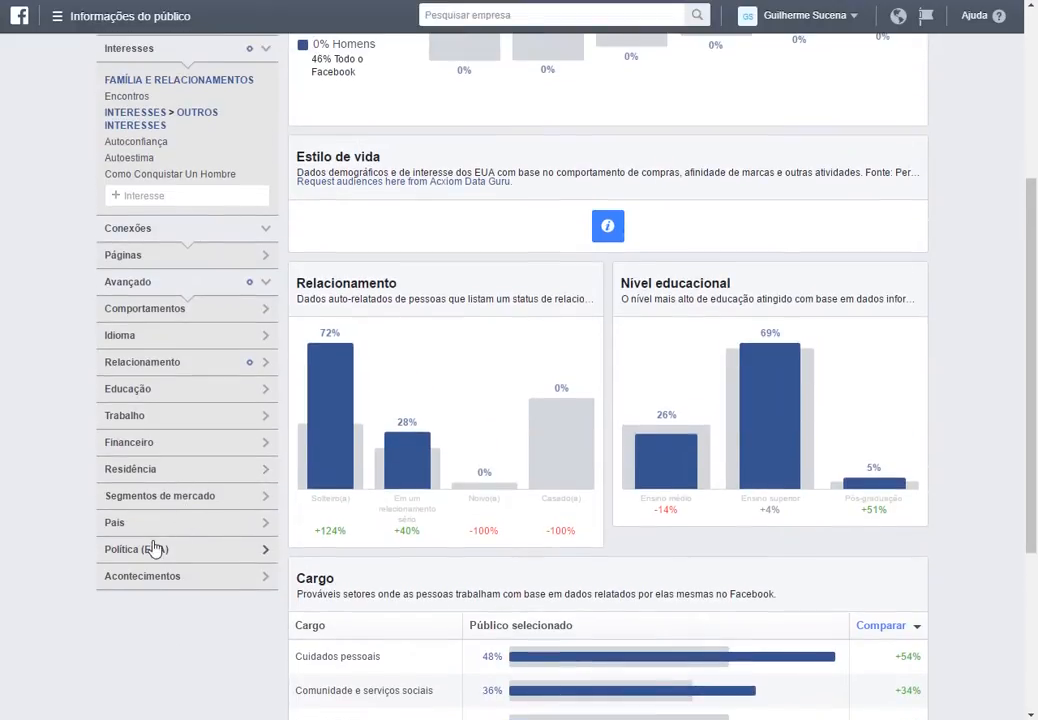
{"action": "scroll", "coordinate": [185, 360], "scroll_direction": "up", "scroll_amount": 1}
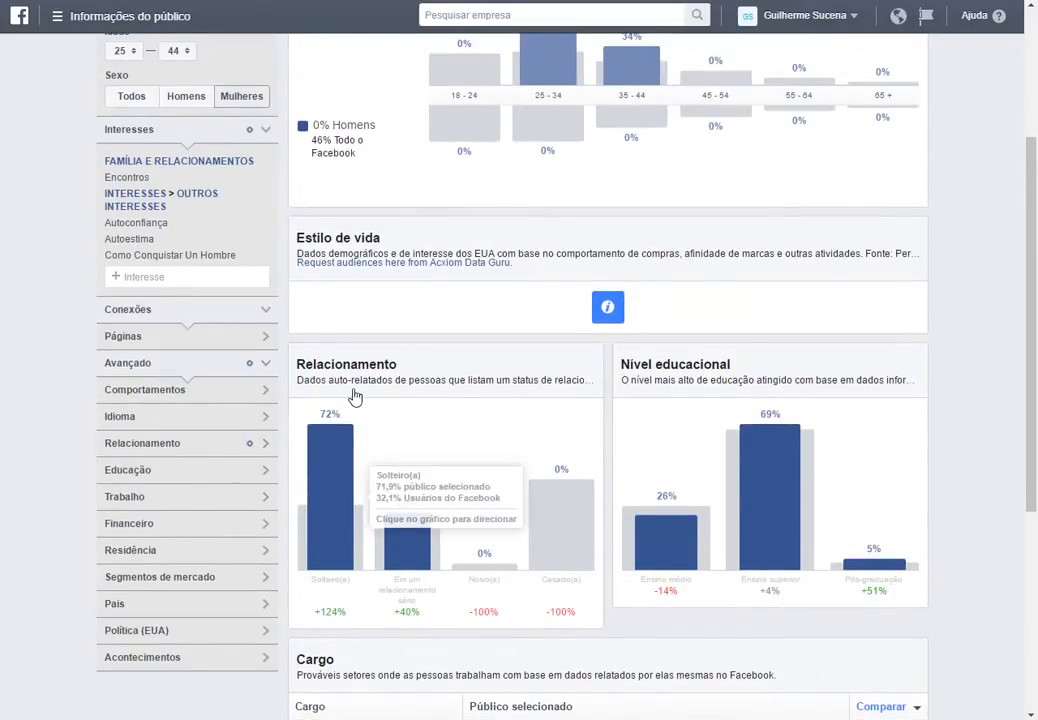
{"action": "scroll", "coordinate": [491, 440], "scroll_direction": "up", "scroll_amount": 2}
{"action": "scroll", "coordinate": [431, 494], "scroll_direction": "down", "scroll_amount": 2}
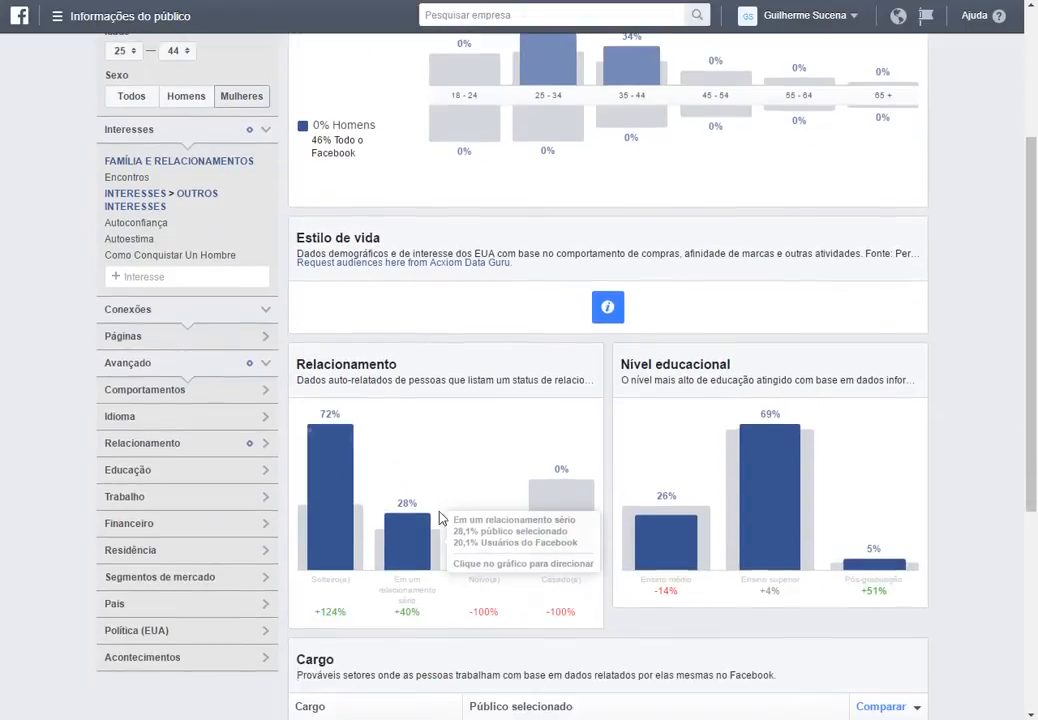
{"action": "scroll", "coordinate": [440, 514], "scroll_direction": "up", "scroll_amount": 2}
{"action": "scroll", "coordinate": [470, 519], "scroll_direction": "down", "scroll_amount": 2}
{"action": "scroll", "coordinate": [473, 510], "scroll_direction": "up", "scroll_amount": 3}
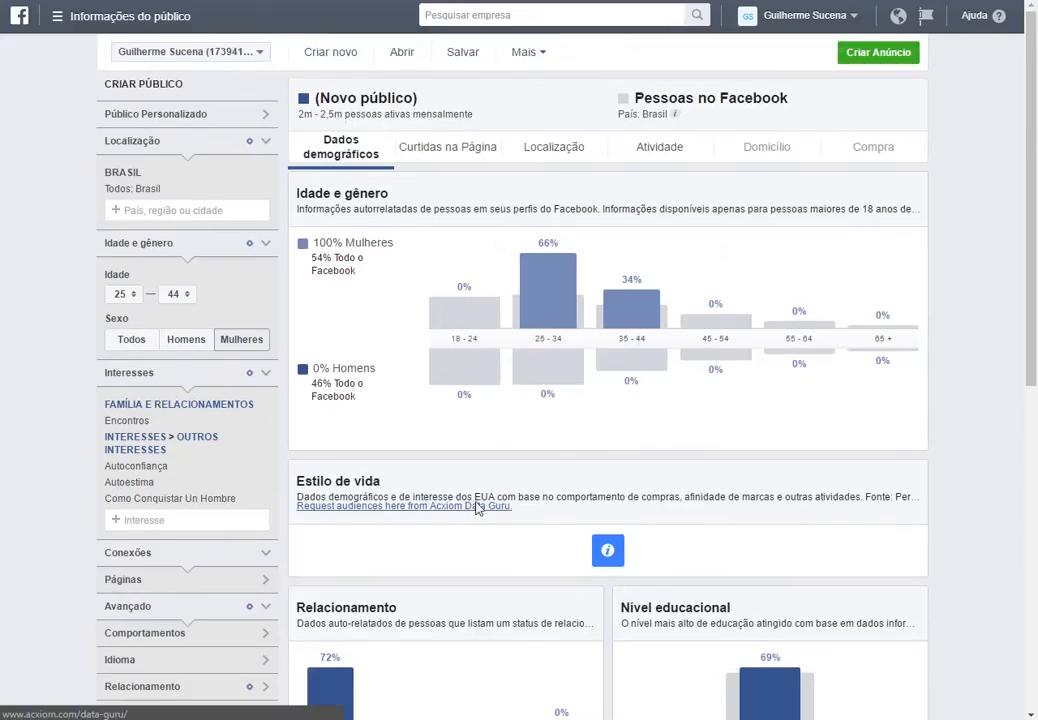
Open the page likes view and sort the liked pages by affinity.
{"action": "left_click", "coordinate": [433, 152]}
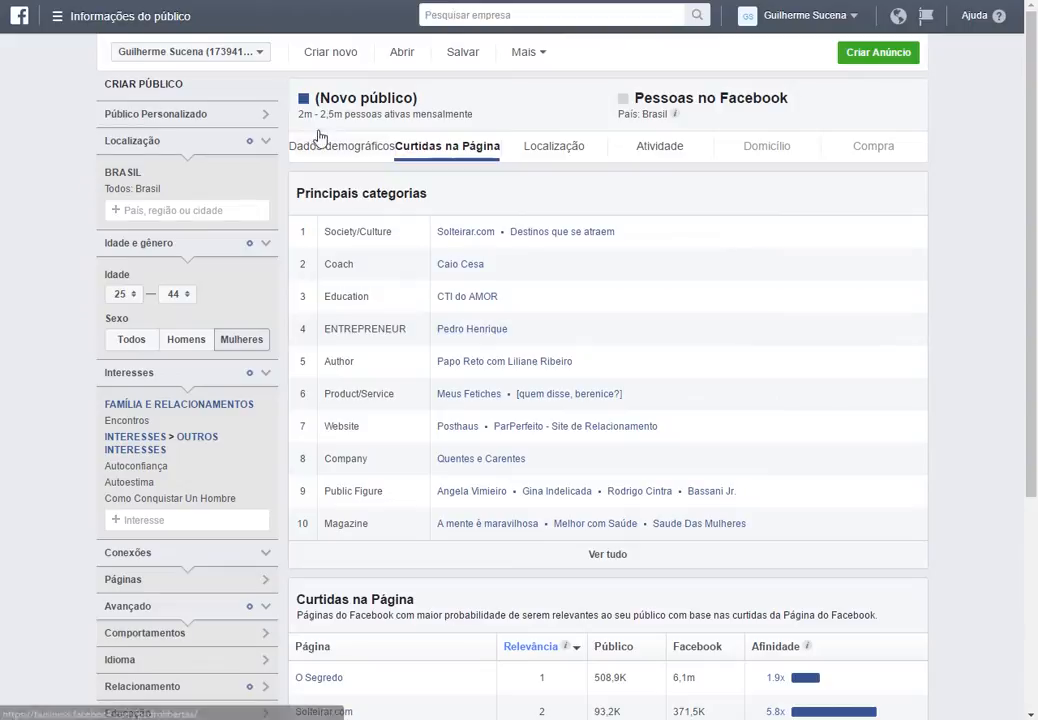
{"action": "left_click_drag", "start_coordinate": [296, 117], "coordinate": [350, 125]}
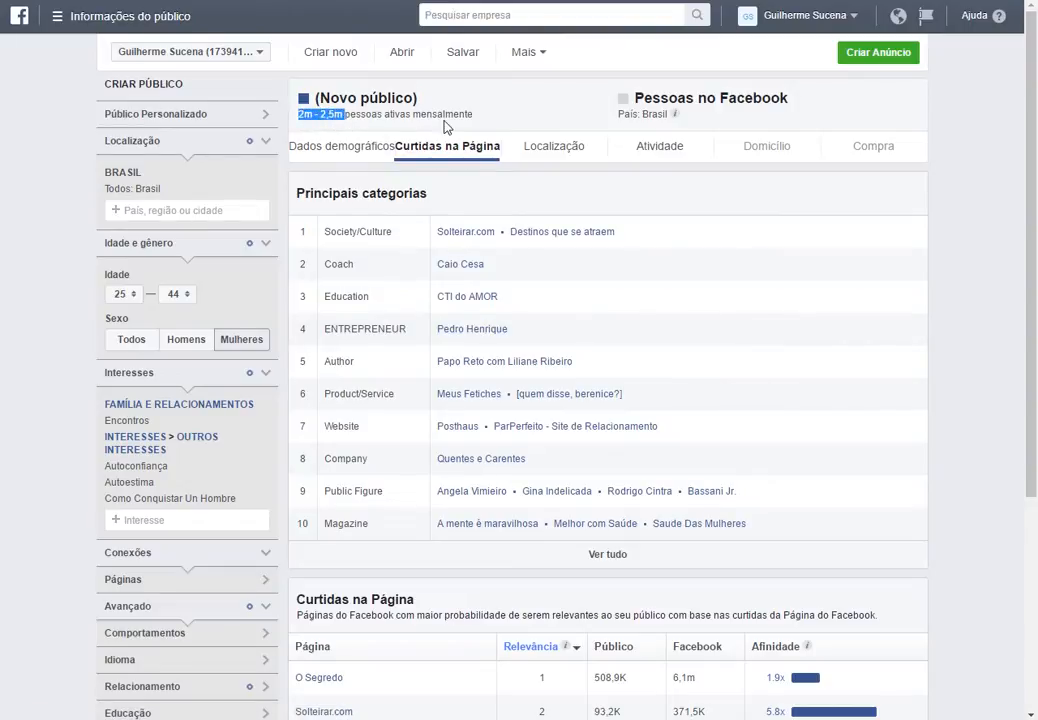
{"action": "left_click", "coordinate": [971, 281]}
{"action": "scroll", "coordinate": [913, 475], "scroll_direction": "down", "scroll_amount": 2}
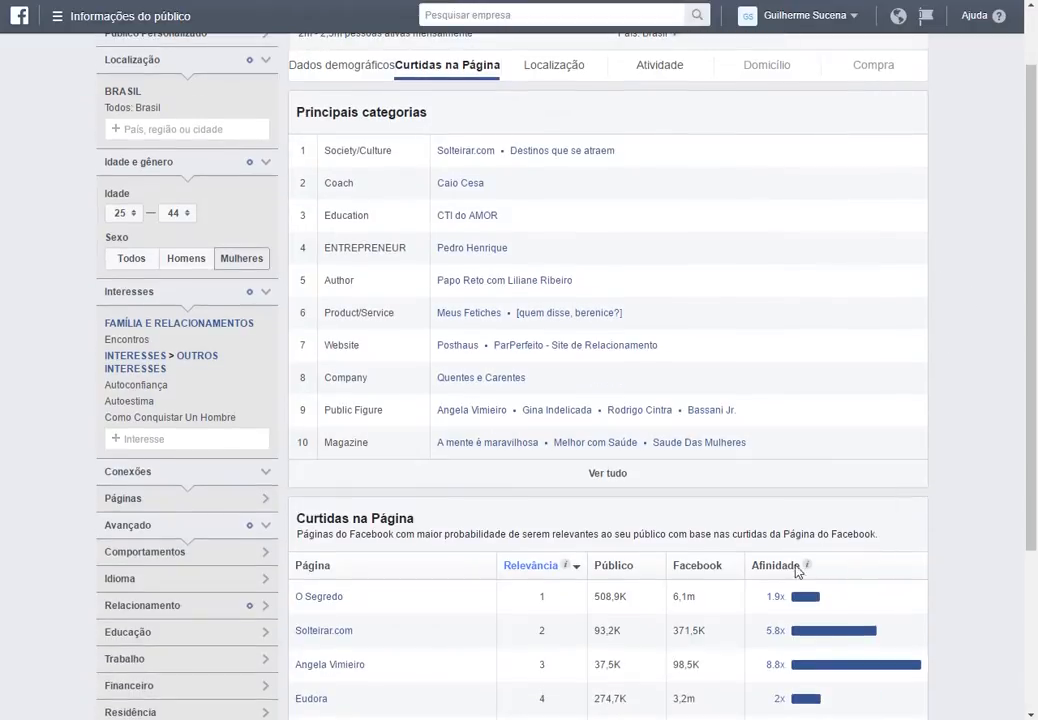
{"action": "left_click", "coordinate": [793, 566]}
{"action": "scroll", "coordinate": [786, 457], "scroll_direction": "up", "scroll_amount": 2}
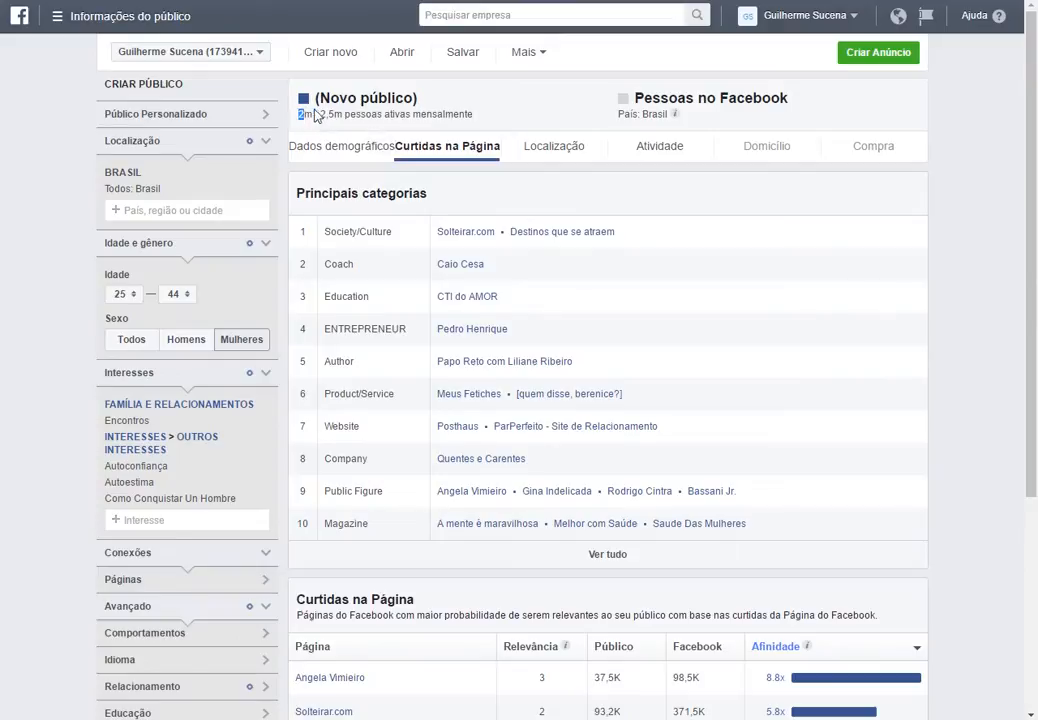
Review the audience size estimate and the page-likes table sorted by affinity.
{"action": "left_click_drag", "start_coordinate": [315, 111], "coordinate": [337, 111]}
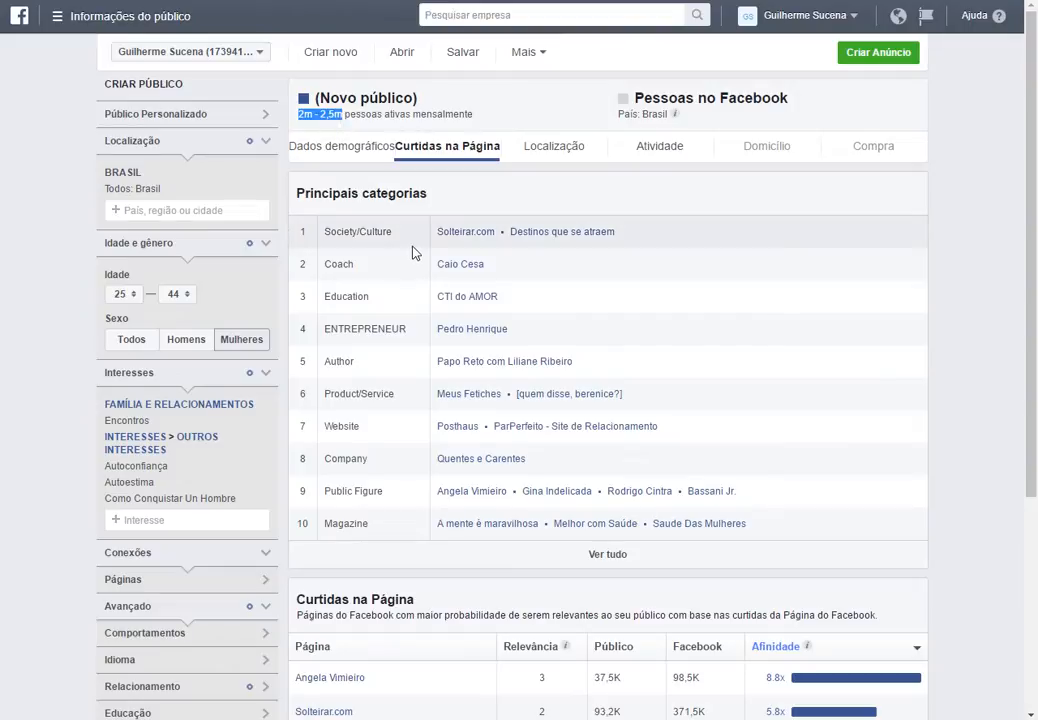
{"action": "left_click", "coordinate": [377, 114]}
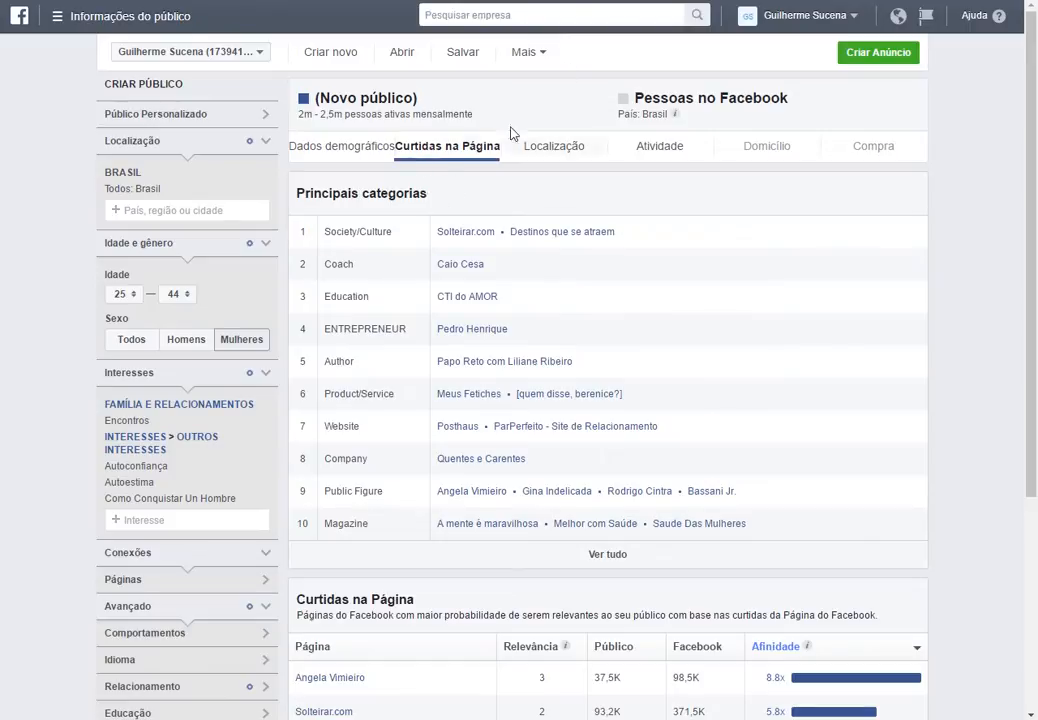
{"action": "scroll", "coordinate": [150, 510], "scroll_direction": "down", "scroll_amount": 1}
{"action": "scroll", "coordinate": [162, 505], "scroll_direction": "down", "scroll_amount": 1}
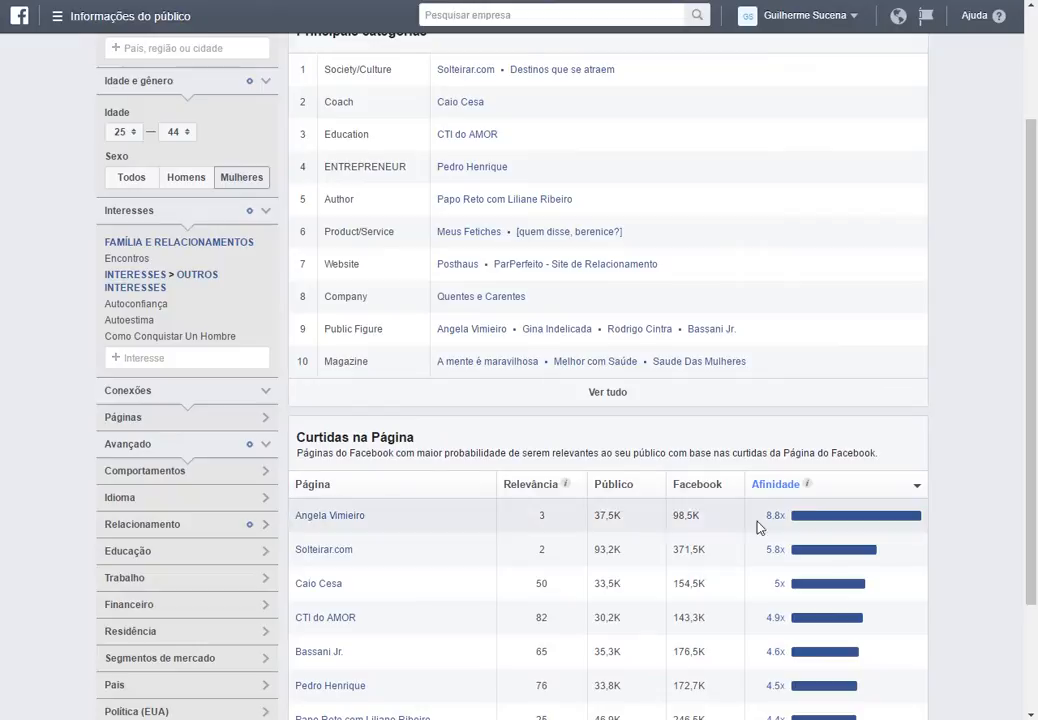
{"action": "left_click", "coordinate": [786, 489]}
{"action": "left_click", "coordinate": [786, 486]}
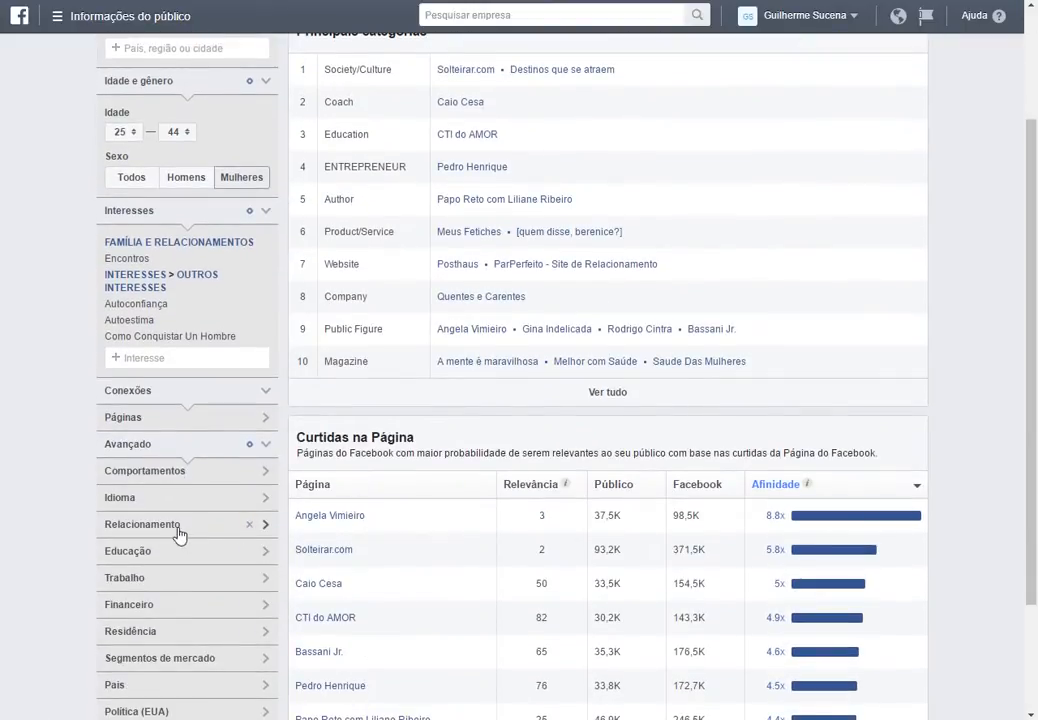
{"action": "scroll", "coordinate": [128, 552], "scroll_direction": "down", "scroll_amount": 1}
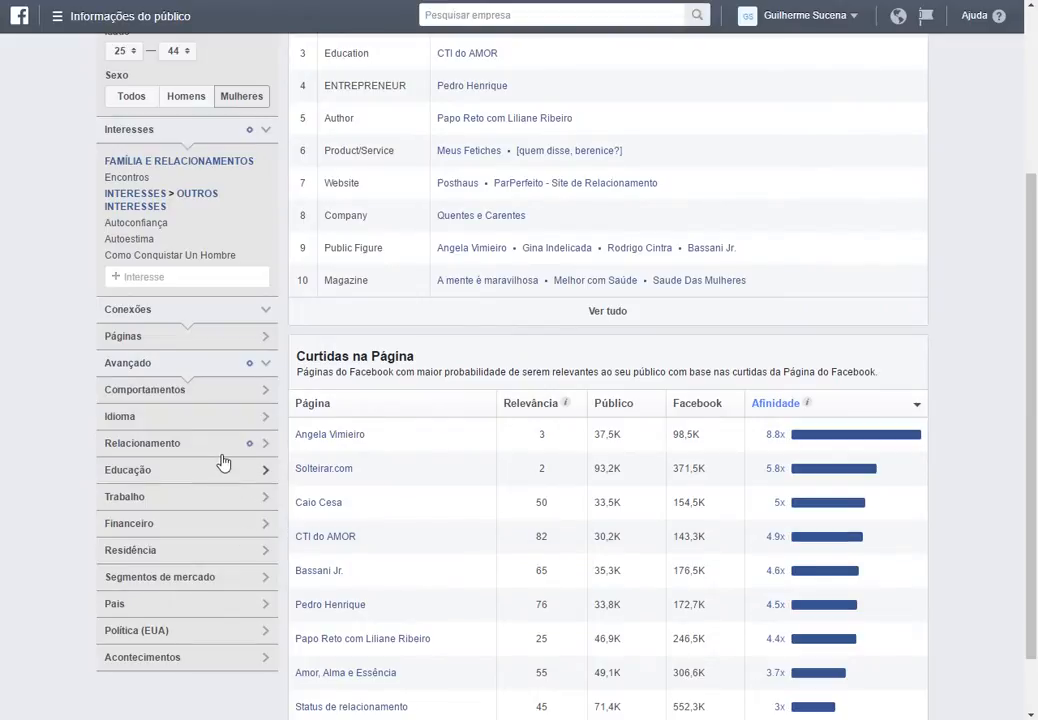
Browse the advanced targeting categories Comportamentos, Idioma, Educação, Trabalho, Financeiro and Residência.
{"action": "left_click", "coordinate": [190, 392]}
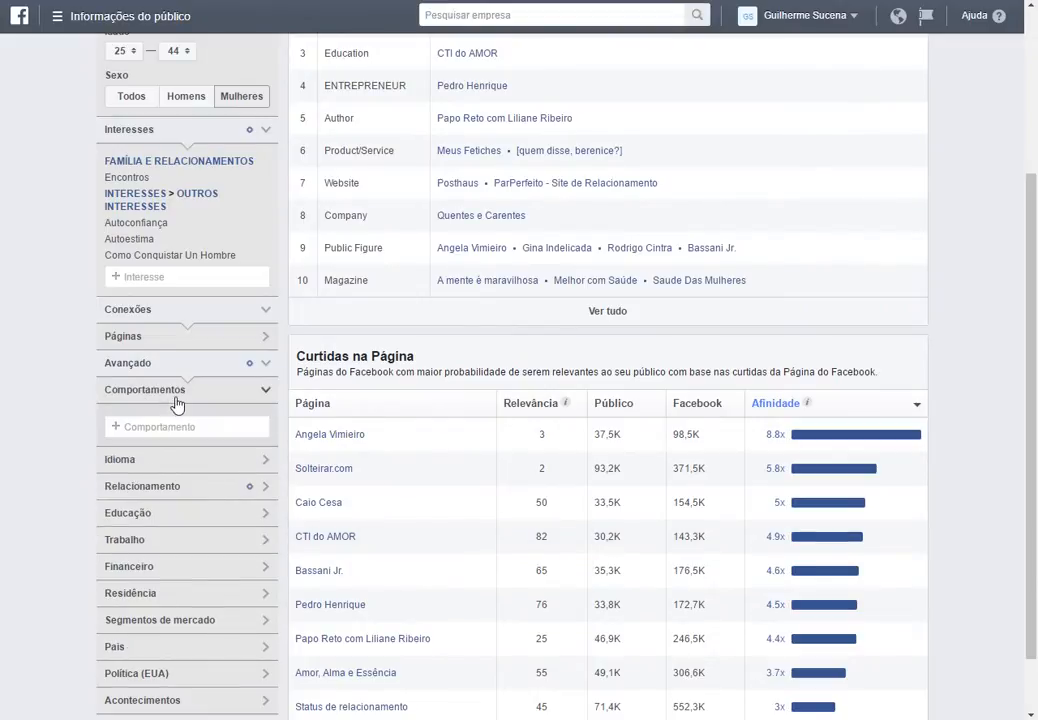
{"action": "left_click", "coordinate": [138, 430]}
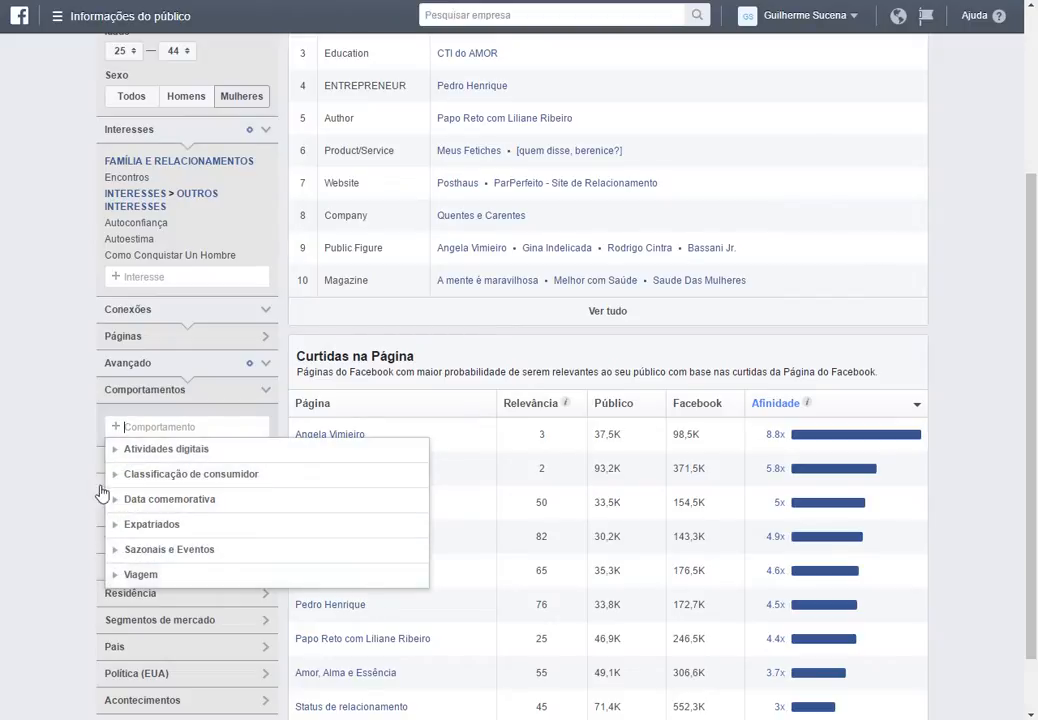
{"action": "left_click", "coordinate": [99, 416]}
{"action": "left_click", "coordinate": [152, 390]}
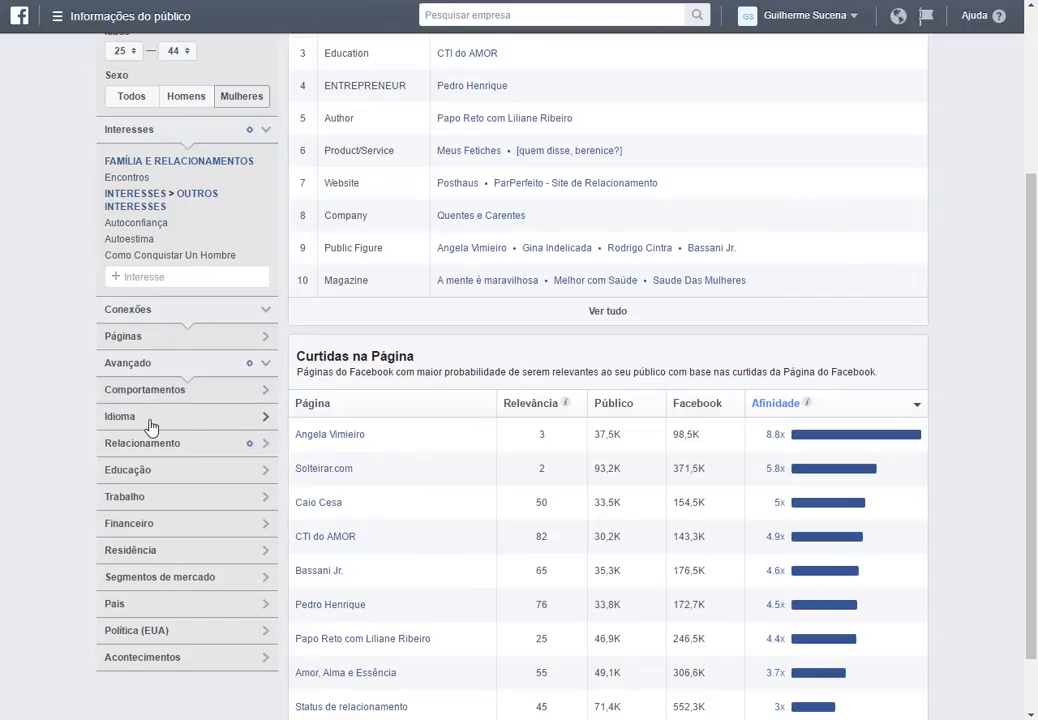
{"action": "left_click", "coordinate": [155, 427]}
{"action": "left_click", "coordinate": [160, 428]}
{"action": "left_click", "coordinate": [166, 476]}
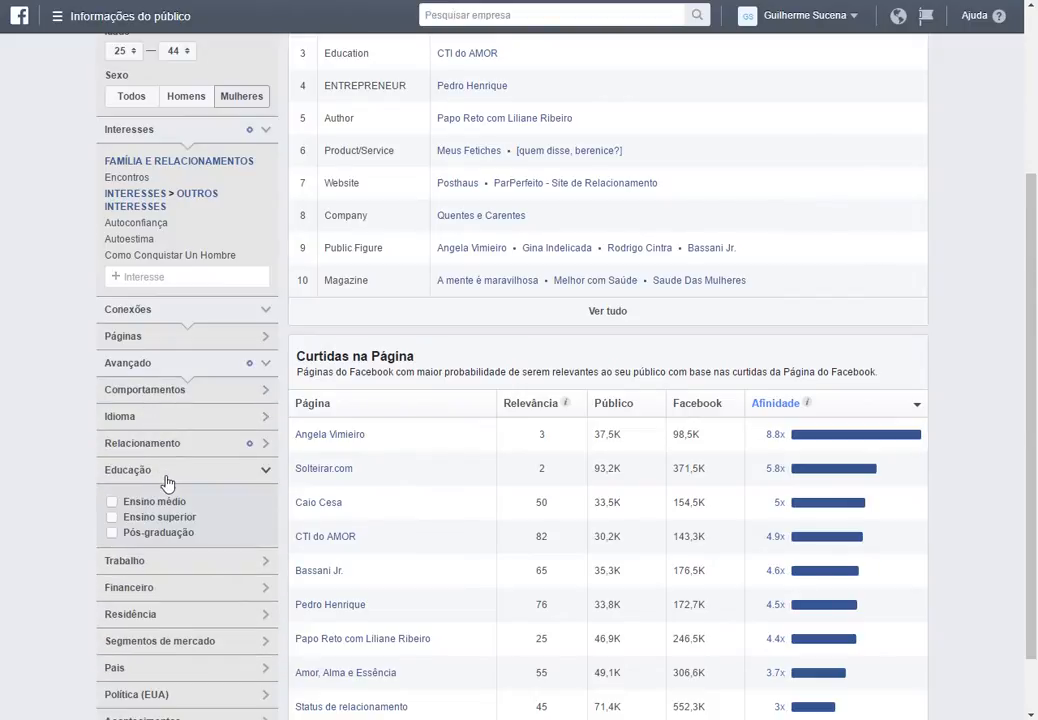
{"action": "left_click", "coordinate": [140, 471]}
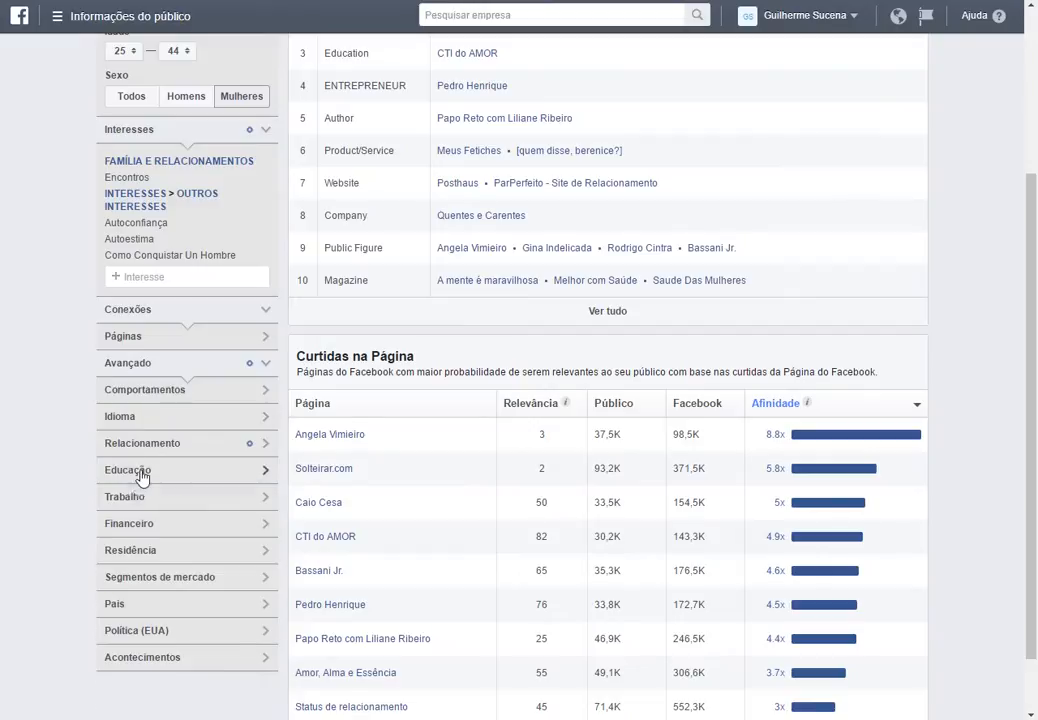
{"action": "left_click", "coordinate": [142, 500]}
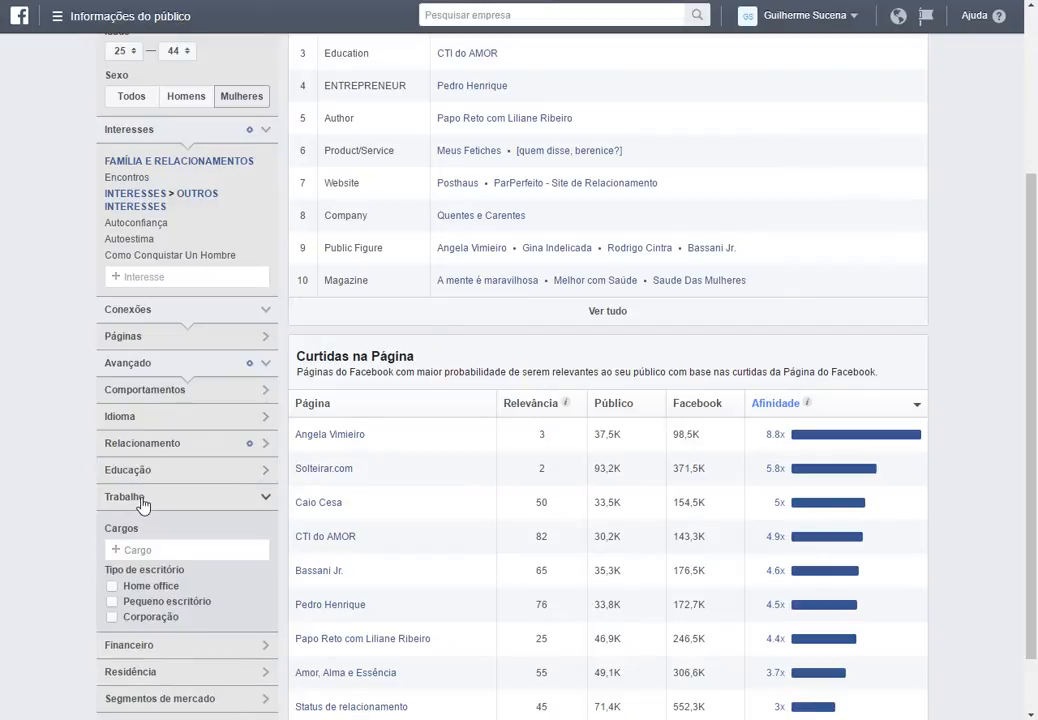
{"action": "left_click", "coordinate": [142, 500]}
{"action": "double_click", "coordinate": [138, 525]}
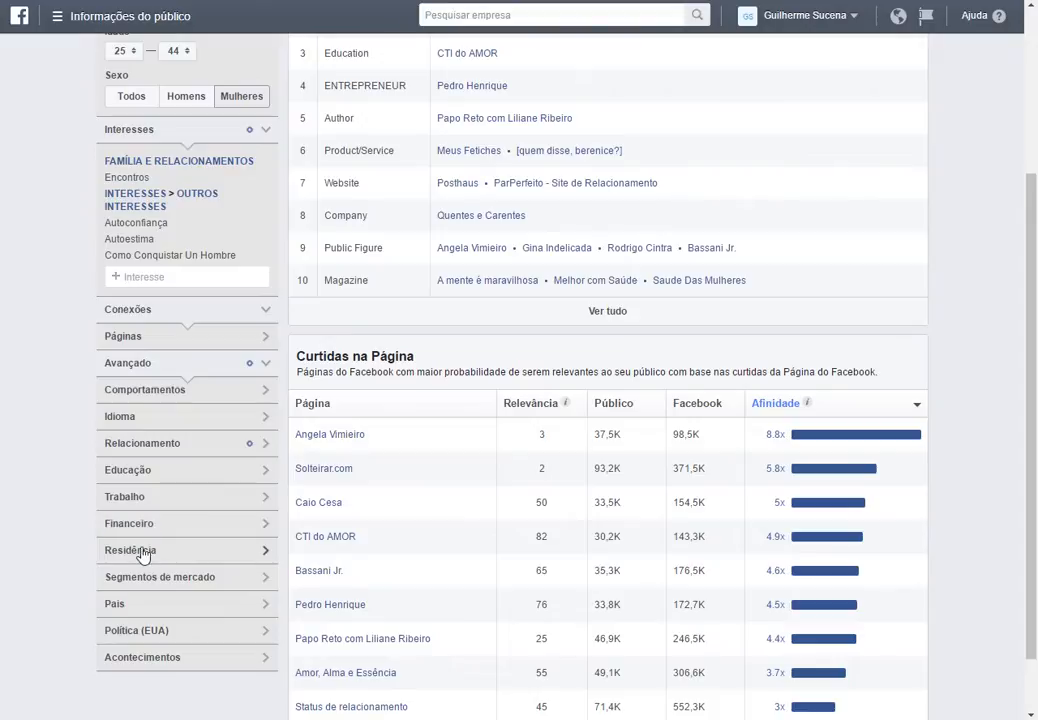
{"action": "left_click", "coordinate": [143, 552]}
{"action": "left_click", "coordinate": [140, 550]}
Browse the Comportamentos options list, including Atividades digitais and Data comemorativa.
{"action": "left_click", "coordinate": [170, 391]}
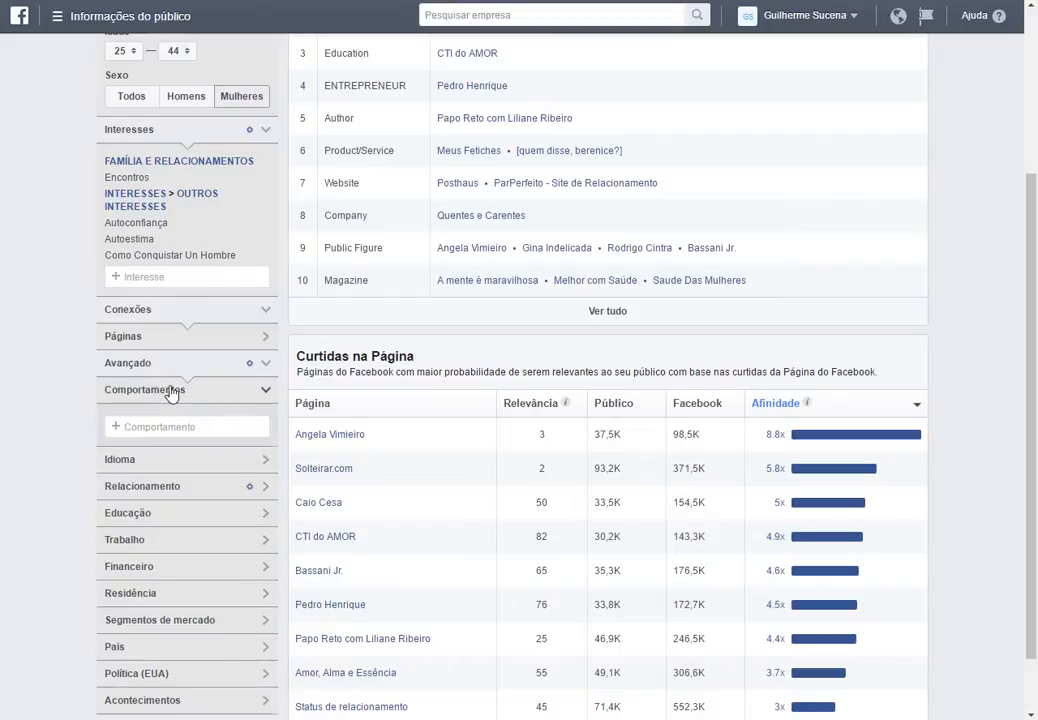
{"action": "left_click", "coordinate": [192, 426]}
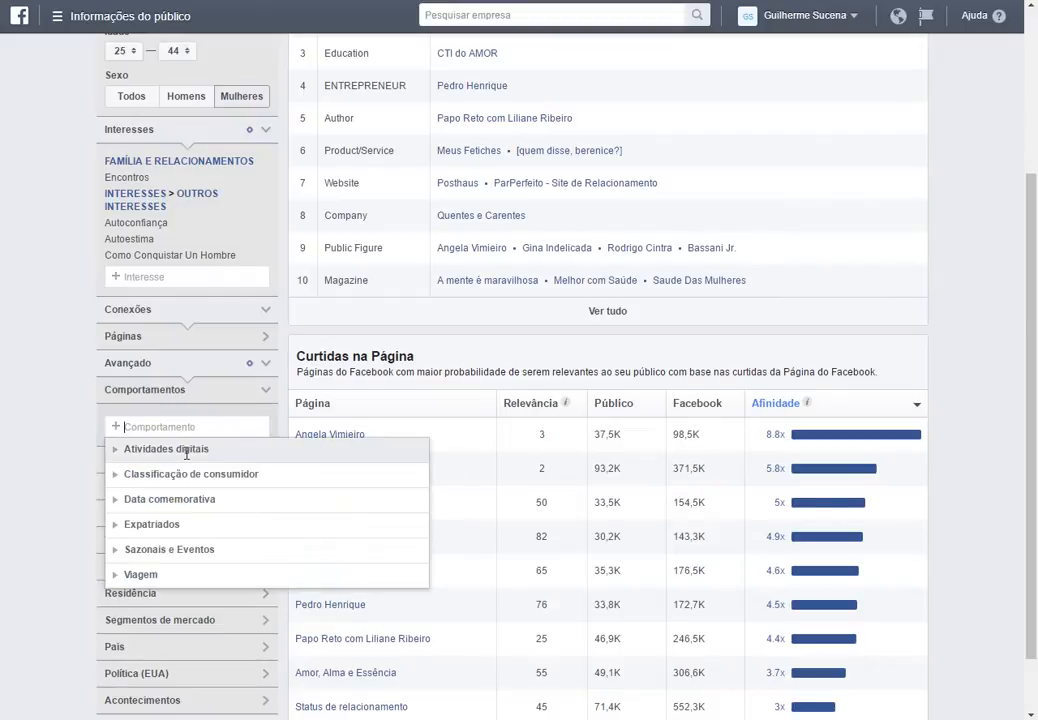
{"action": "left_click", "coordinate": [114, 452]}
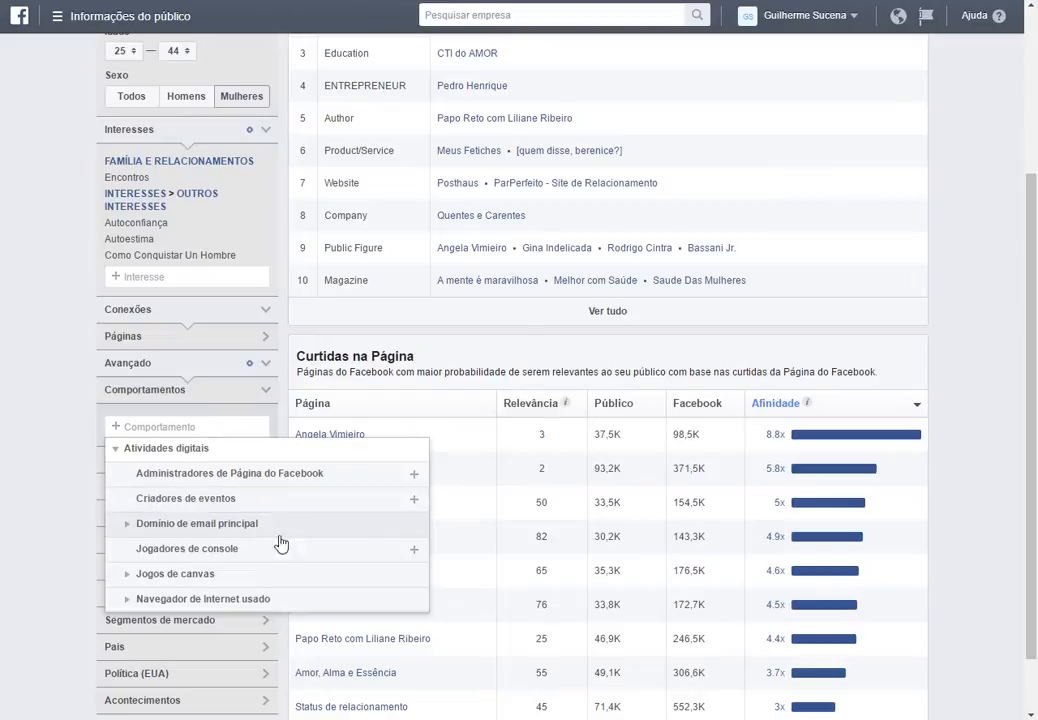
{"action": "scroll", "coordinate": [83, 556], "scroll_direction": "down", "scroll_amount": 2}
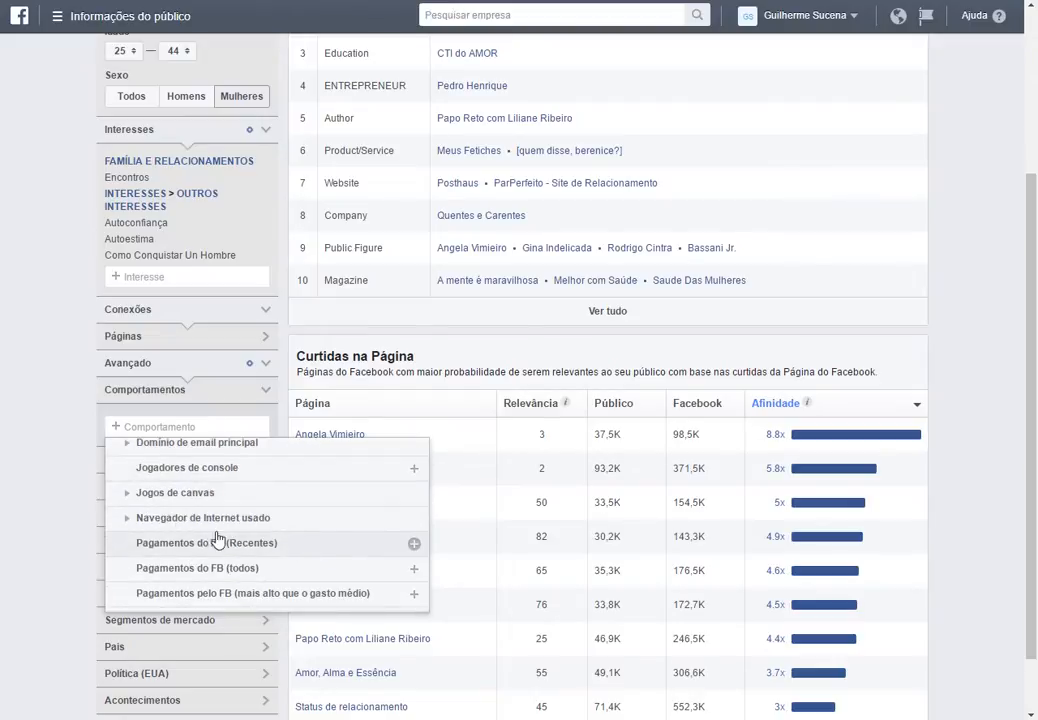
{"action": "scroll", "coordinate": [208, 545], "scroll_direction": "down", "scroll_amount": 2}
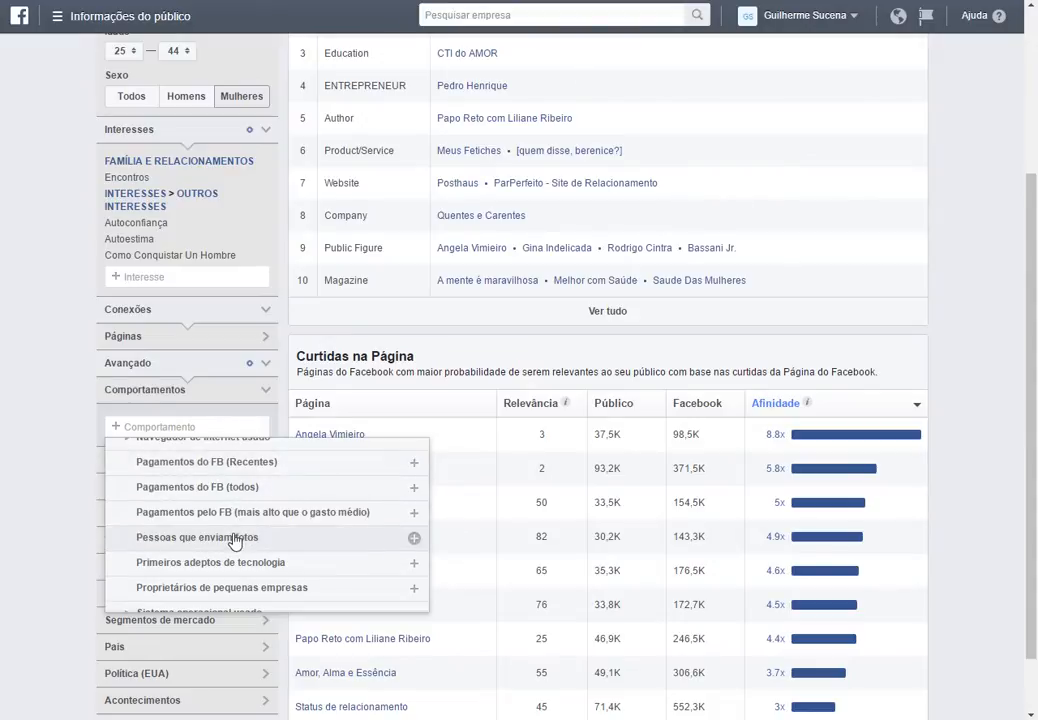
{"action": "scroll", "coordinate": [220, 510], "scroll_direction": "down", "scroll_amount": 2}
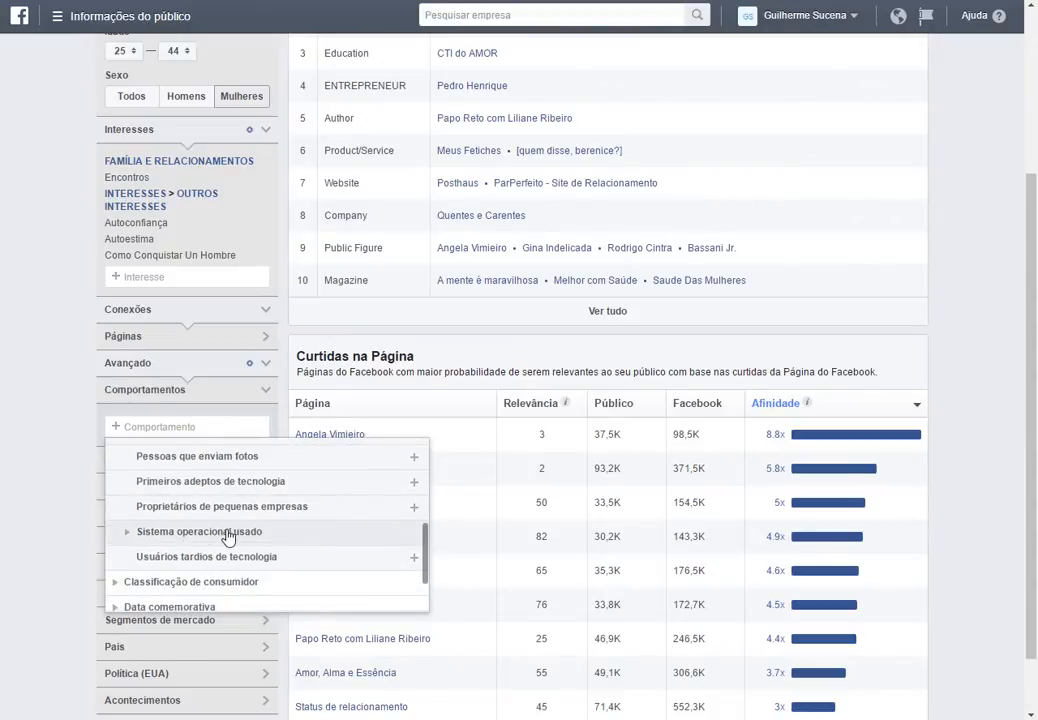
{"action": "scroll", "coordinate": [228, 538], "scroll_direction": "down", "scroll_amount": 2}
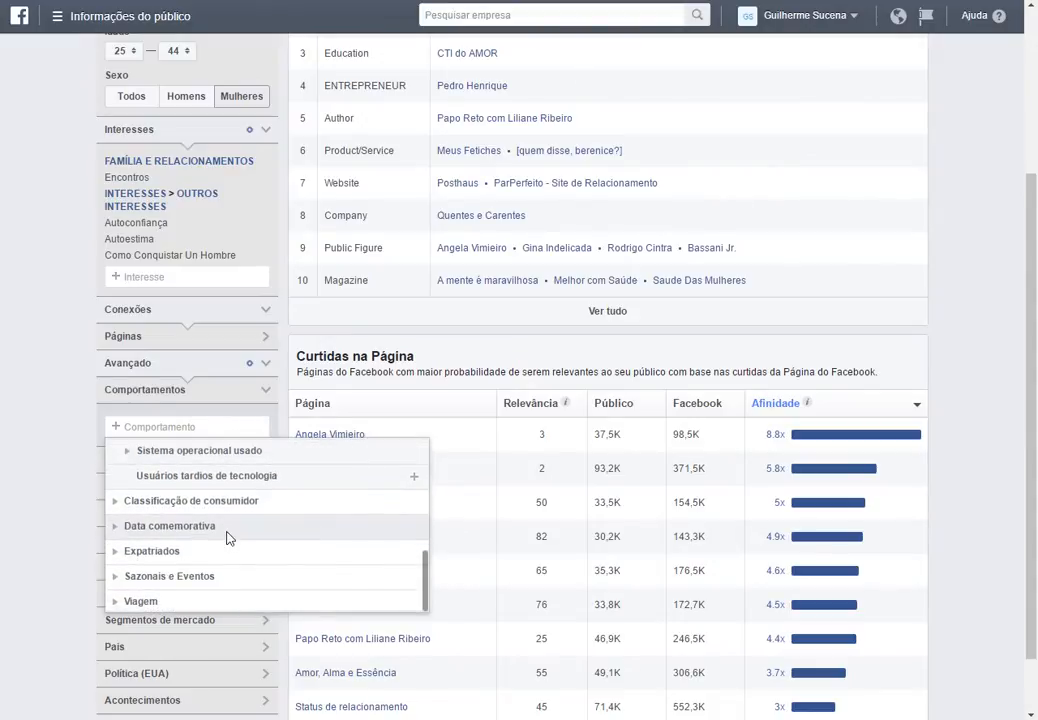
{"action": "left_click", "coordinate": [131, 526]}
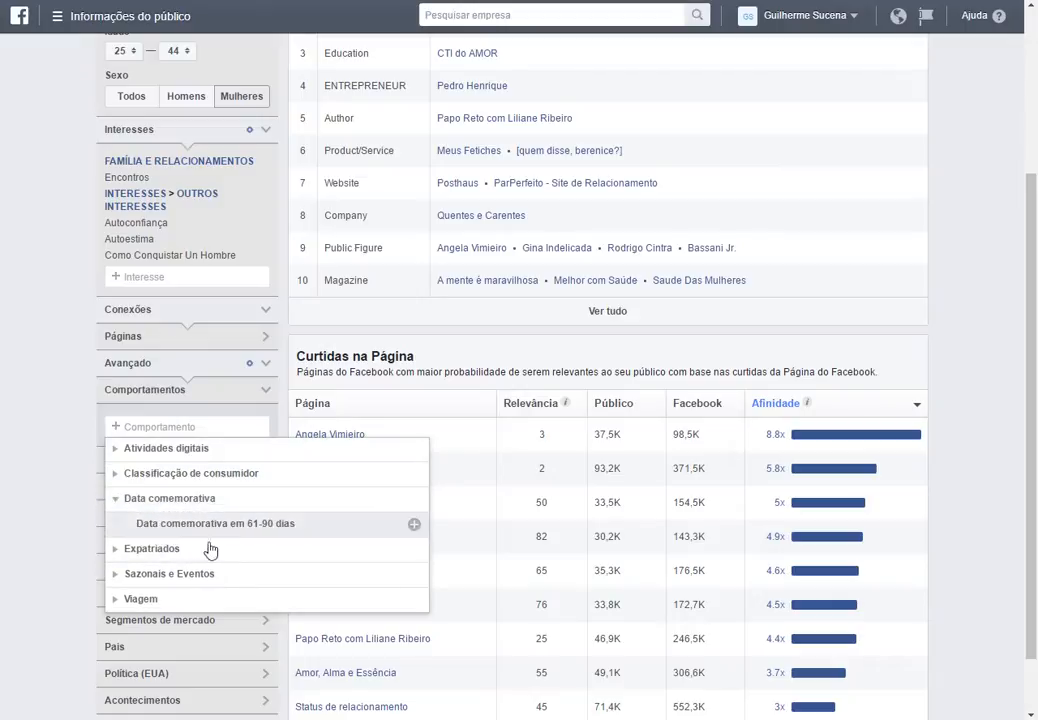
{"action": "left_click", "coordinate": [139, 498]}
{"action": "scroll", "coordinate": [150, 530], "scroll_direction": "up", "scroll_amount": 2}
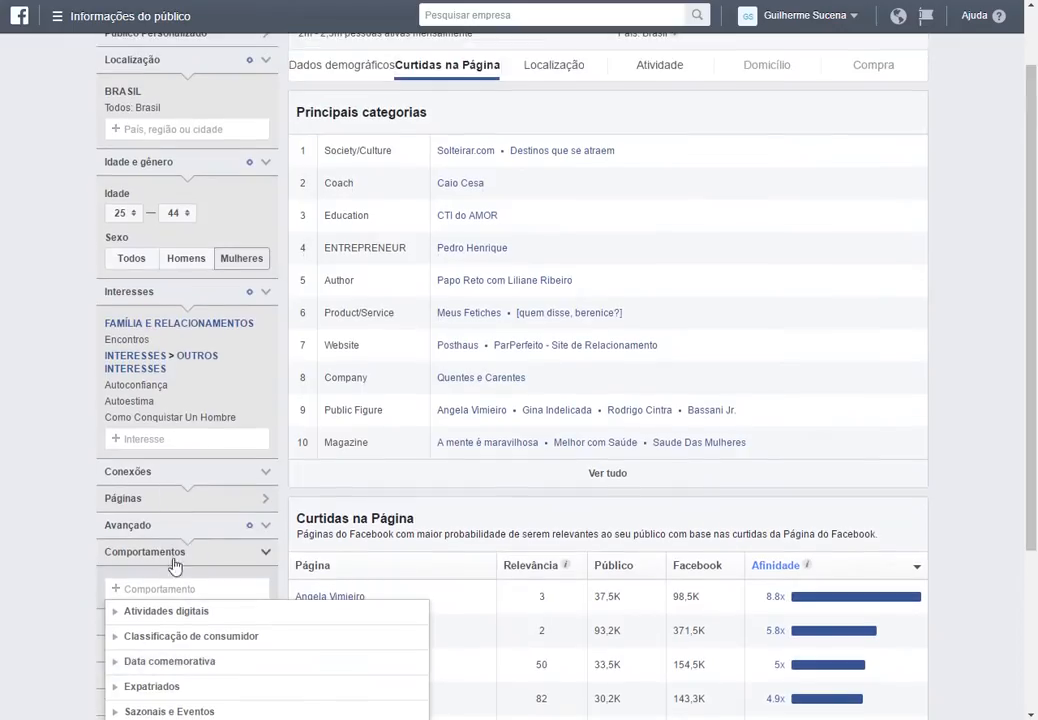
{"action": "scroll", "coordinate": [80, 520], "scroll_direction": "down", "scroll_amount": 1}
{"action": "left_click", "coordinate": [145, 478]}
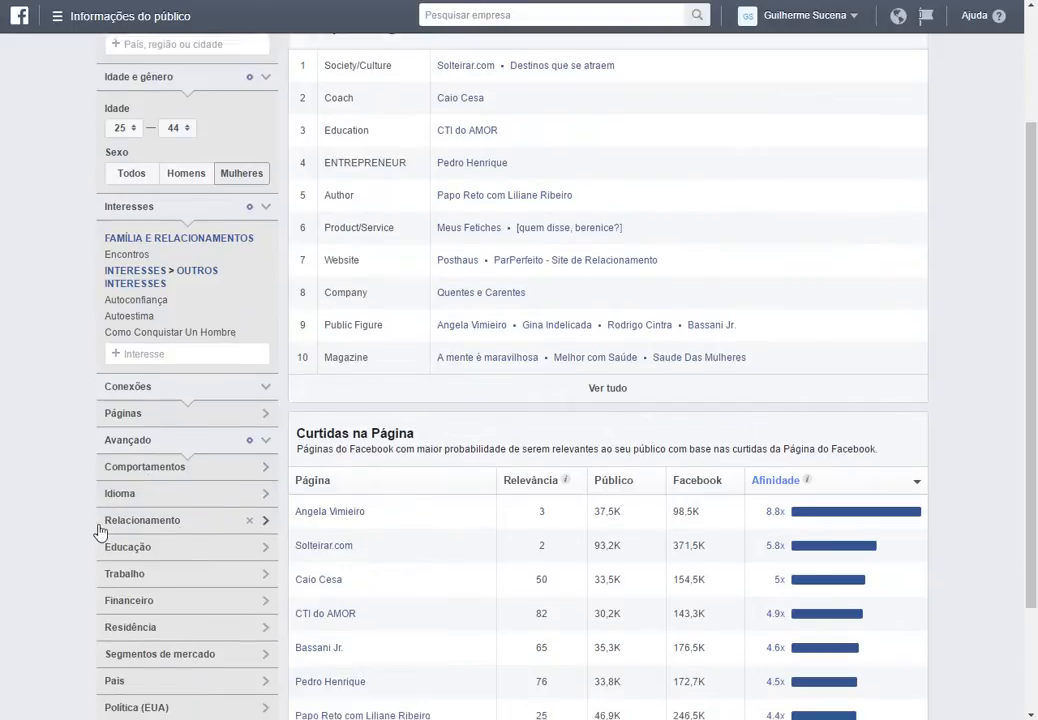
Switch to the demographics view and filter the education level to Ensino superior.
{"action": "scroll", "coordinate": [139, 429], "scroll_direction": "down", "scroll_amount": 1}
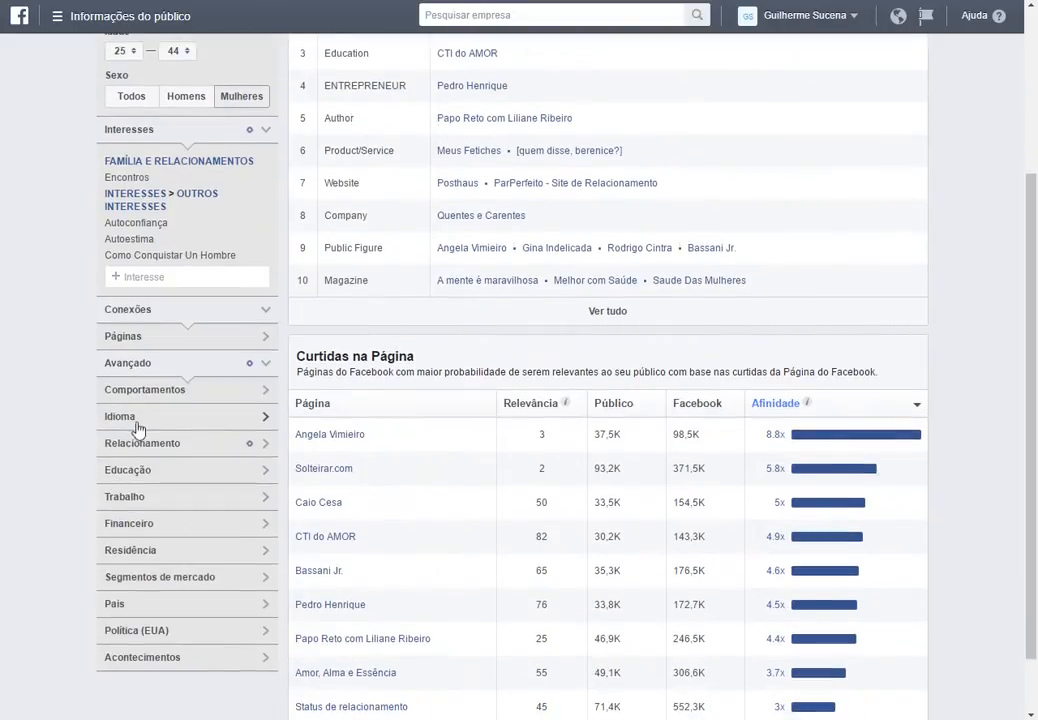
{"action": "left_click", "coordinate": [195, 495]}
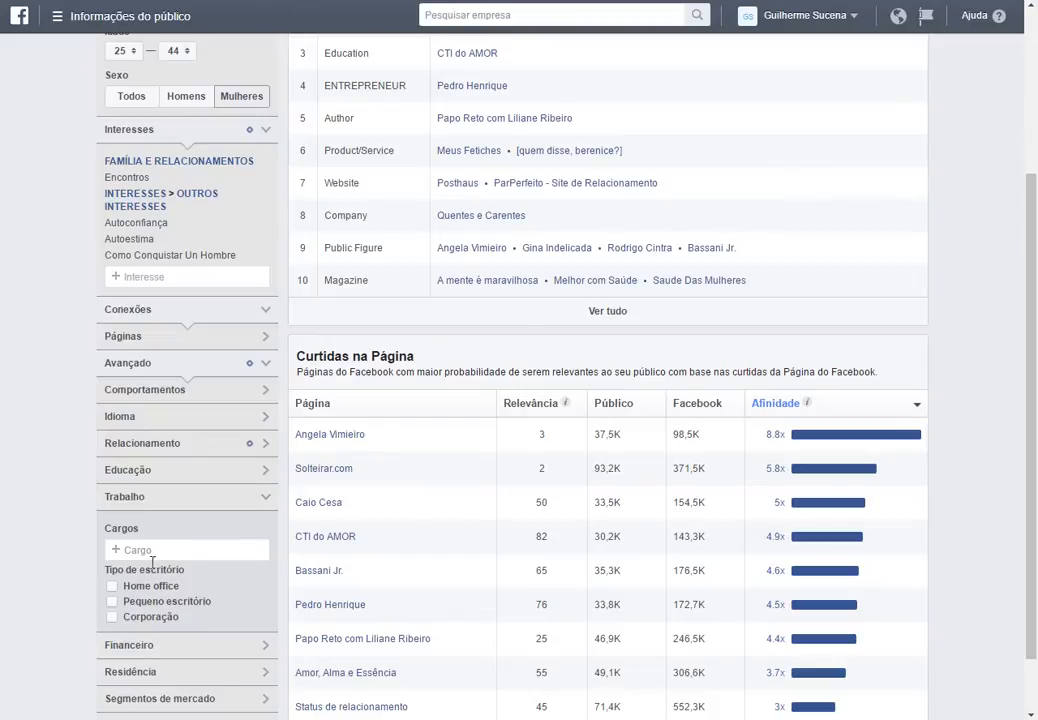
{"action": "left_click", "coordinate": [167, 497]}
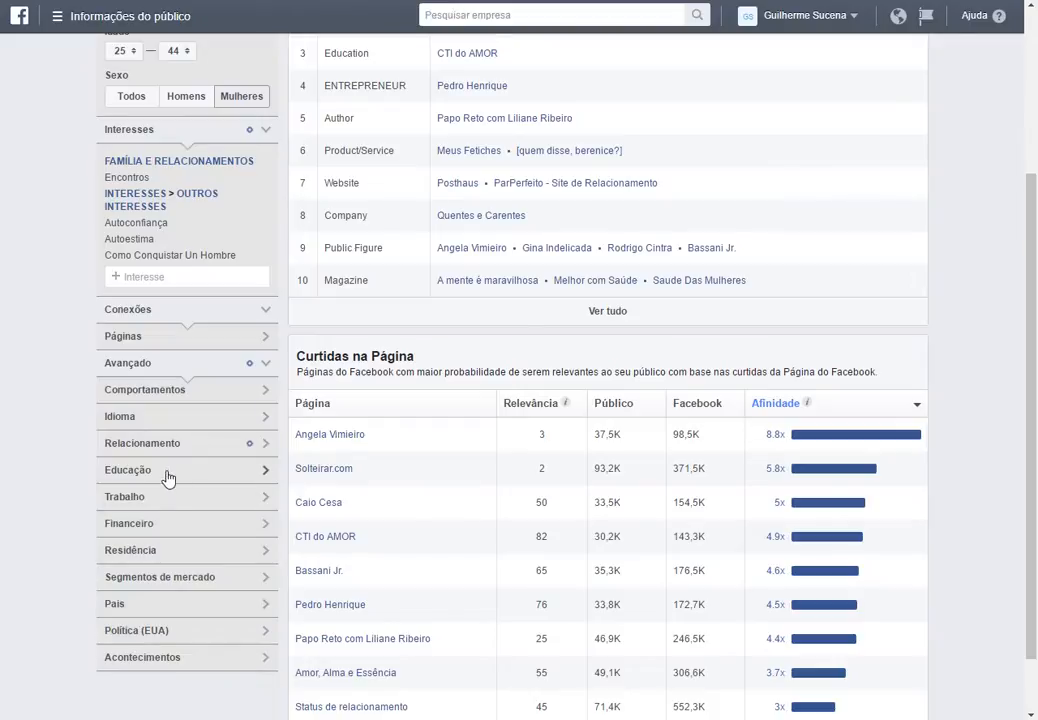
{"action": "left_click", "coordinate": [168, 473]}
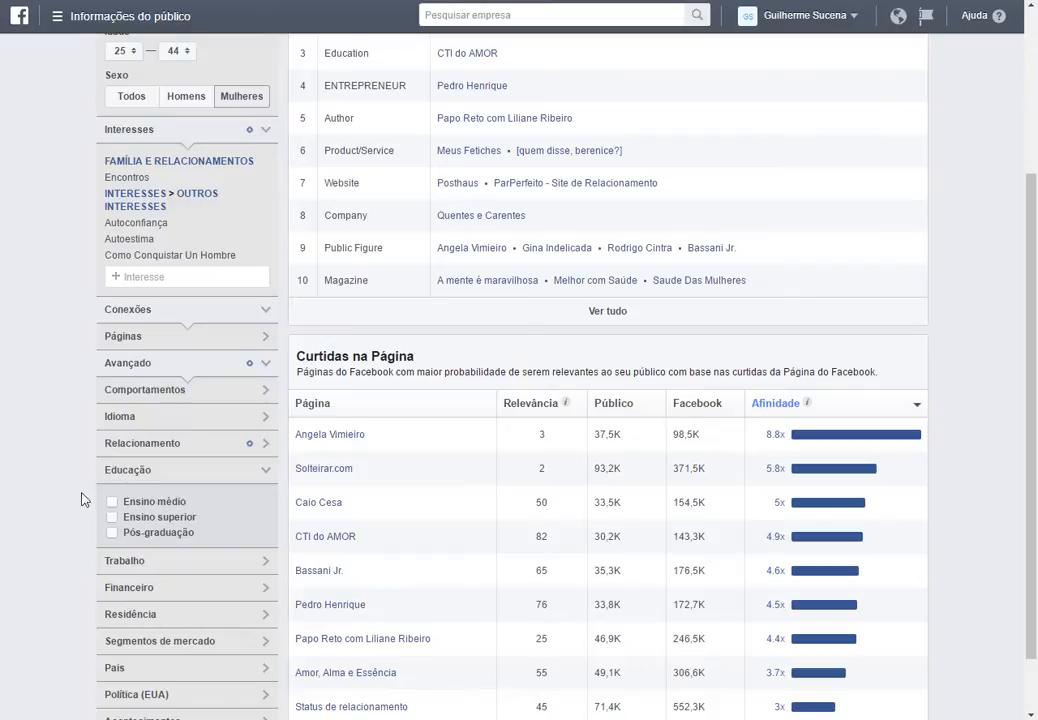
{"action": "scroll", "coordinate": [340, 400], "scroll_direction": "up", "scroll_amount": 3}
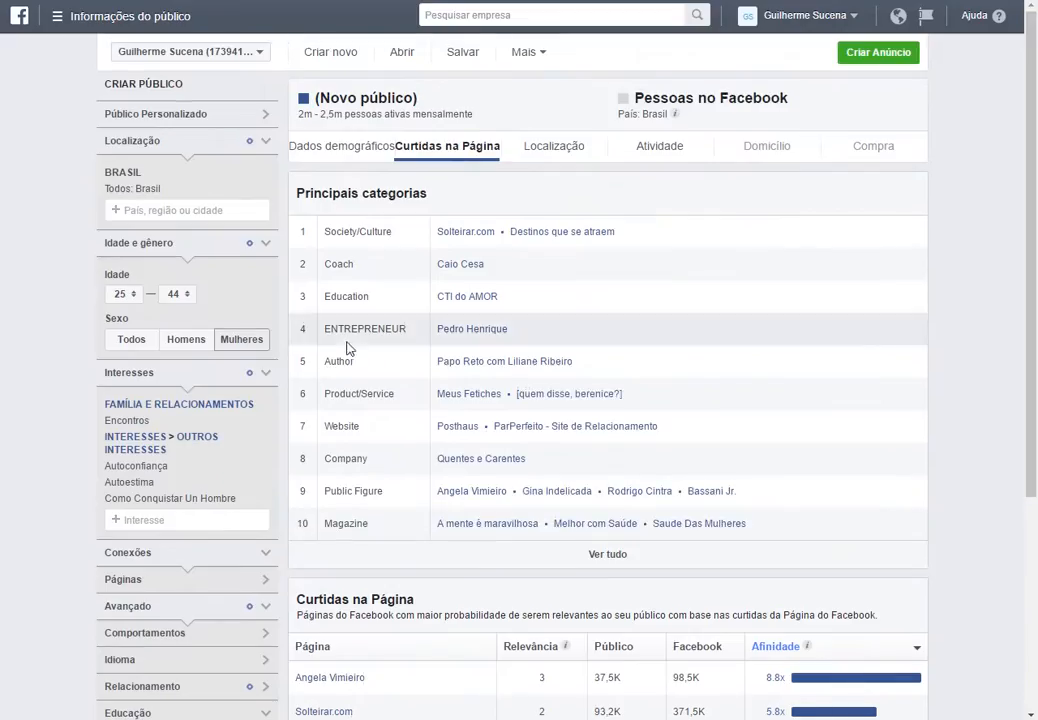
{"action": "left_click", "coordinate": [320, 152]}
{"action": "scroll", "coordinate": [628, 433], "scroll_direction": "down", "scroll_amount": 3}
{"action": "mouse_move", "coordinate": [773, 432]}
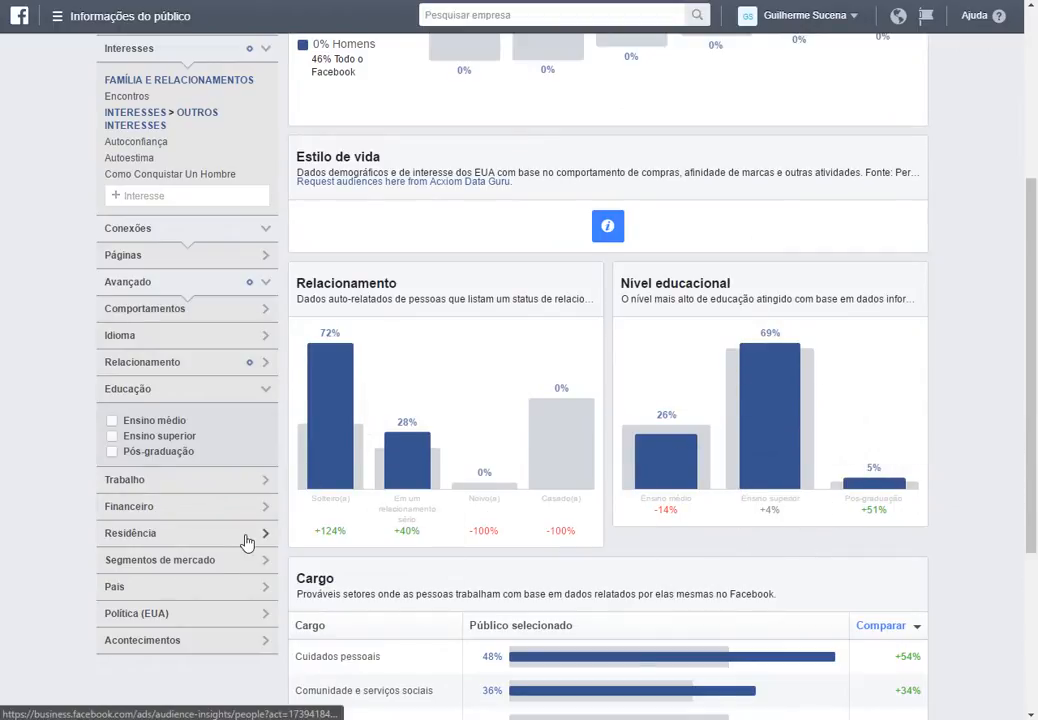
{"action": "left_click", "coordinate": [155, 443]}
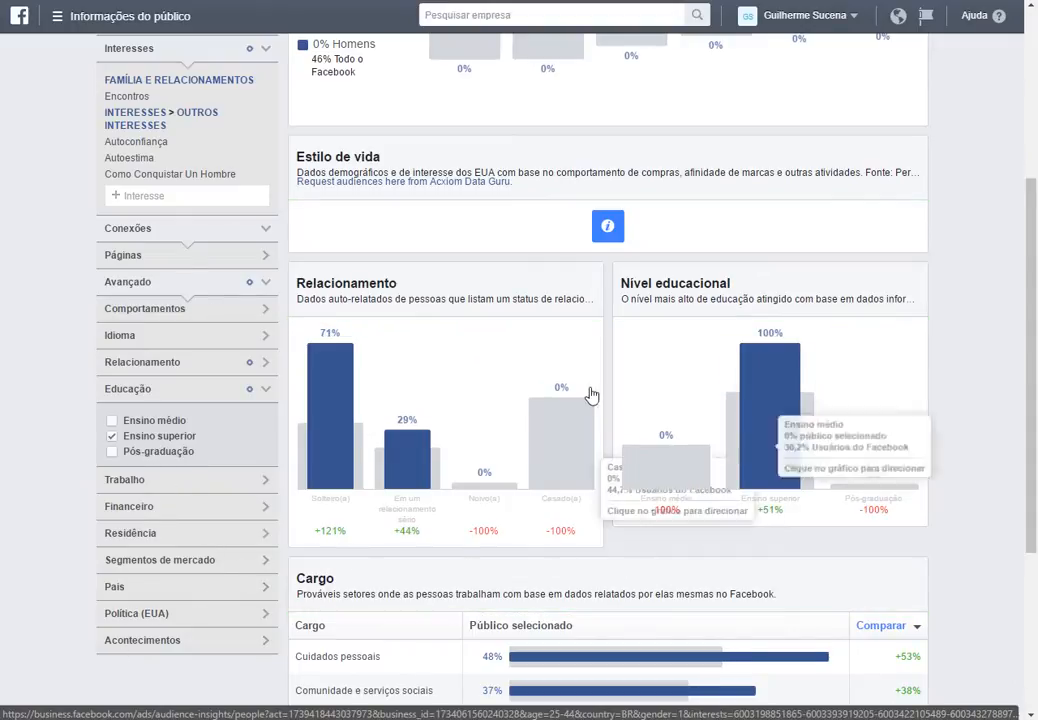
Review the audience size estimate at the top of the demographics view.
{"action": "scroll", "coordinate": [591, 396], "scroll_direction": "up", "scroll_amount": 4}
{"action": "left_click_drag", "start_coordinate": [298, 115], "coordinate": [341, 111]}
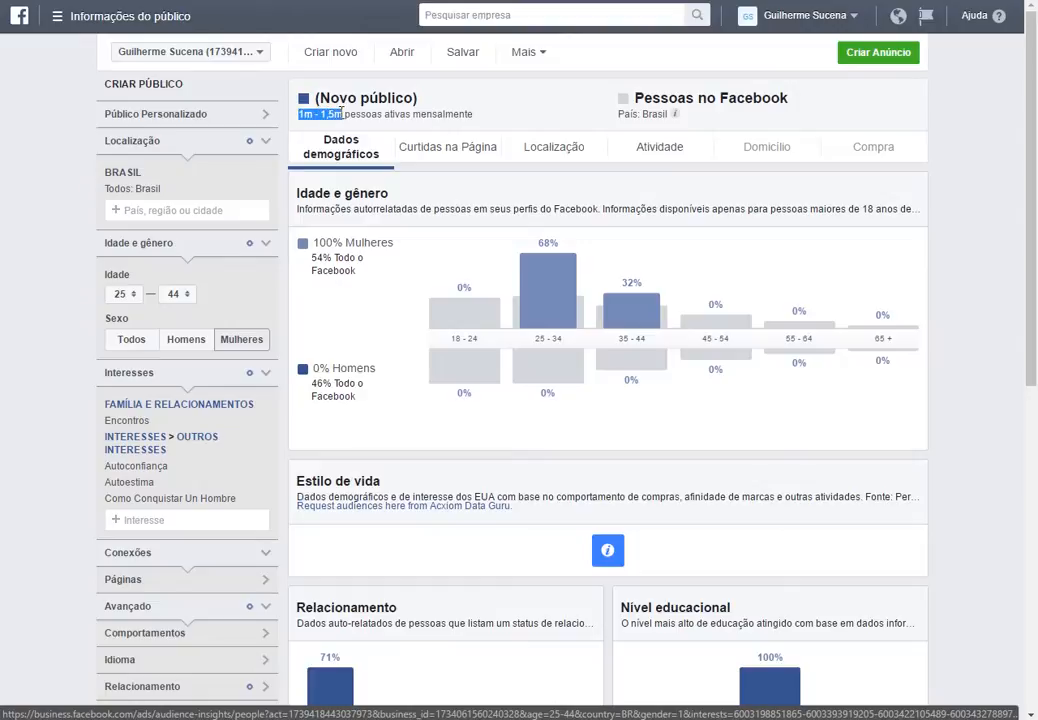
{"action": "left_click", "coordinate": [5, 390]}
{"action": "scroll", "coordinate": [51, 410], "scroll_direction": "down", "scroll_amount": 3}
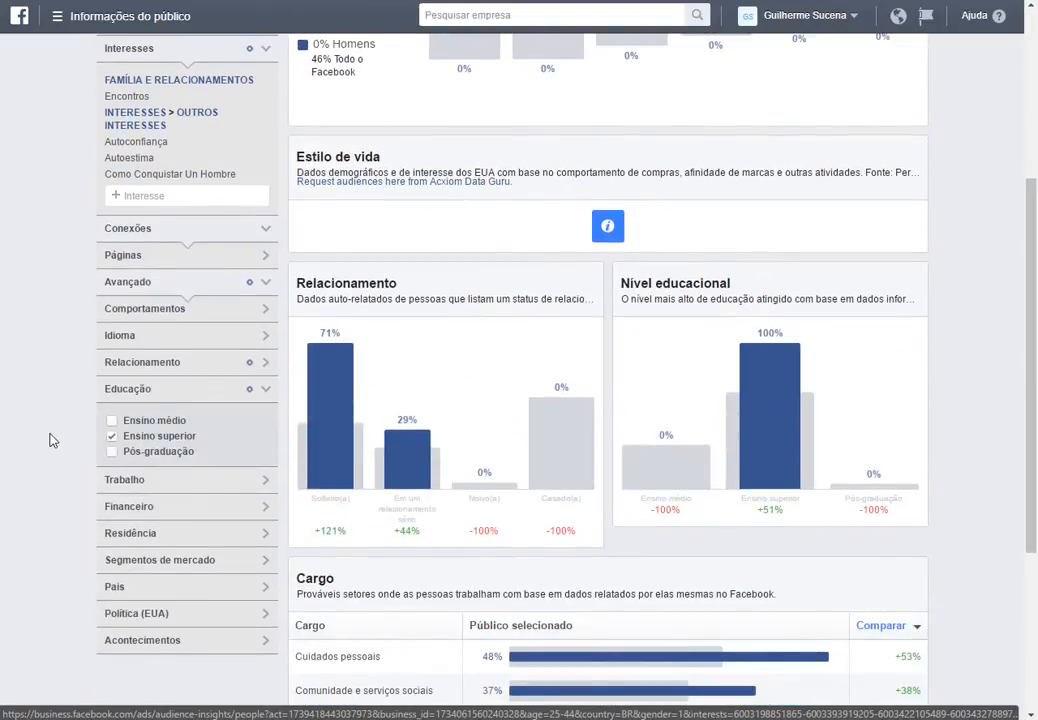
Browse the Trabalho and Financeiro targeting options without selecting any.
{"action": "left_click", "coordinate": [160, 480]}
{"action": "scroll", "coordinate": [170, 560], "scroll_direction": "down", "scroll_amount": 1}
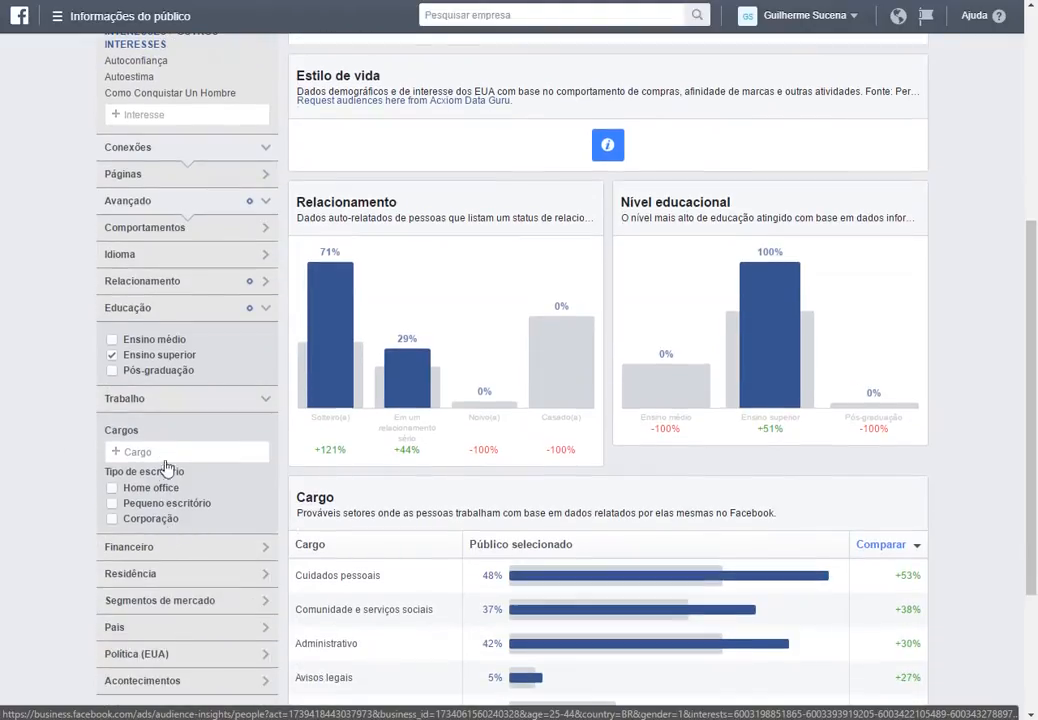
{"action": "left_click", "coordinate": [110, 400]}
{"action": "left_click", "coordinate": [147, 432]}
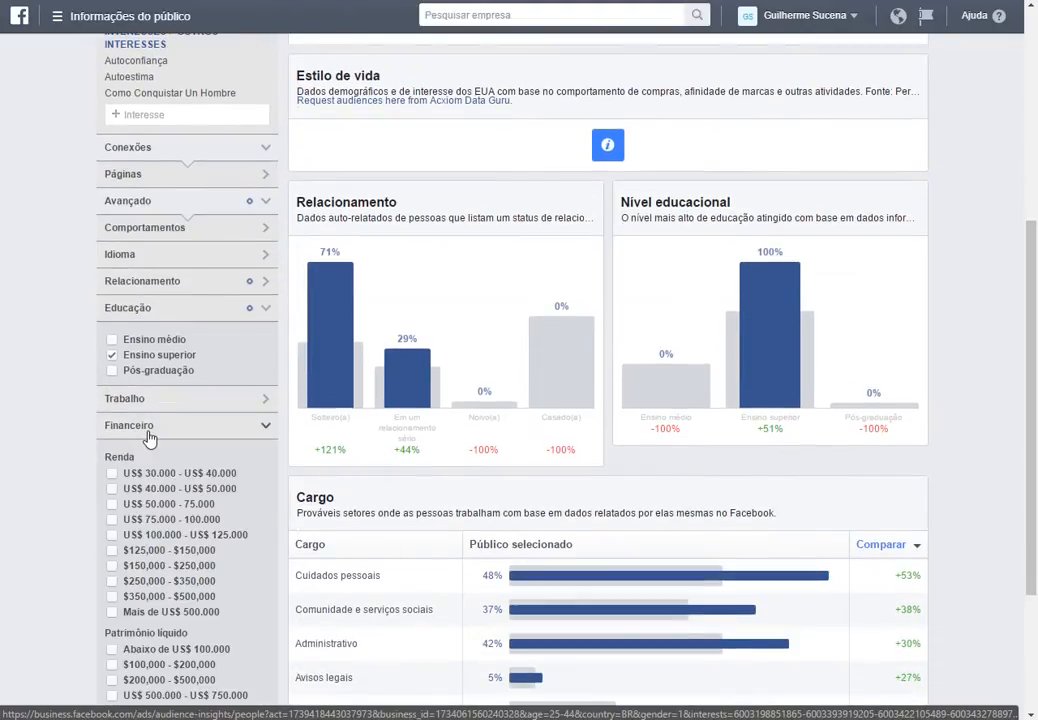
{"action": "left_click", "coordinate": [147, 432]}
{"action": "left_click", "coordinate": [147, 432]}
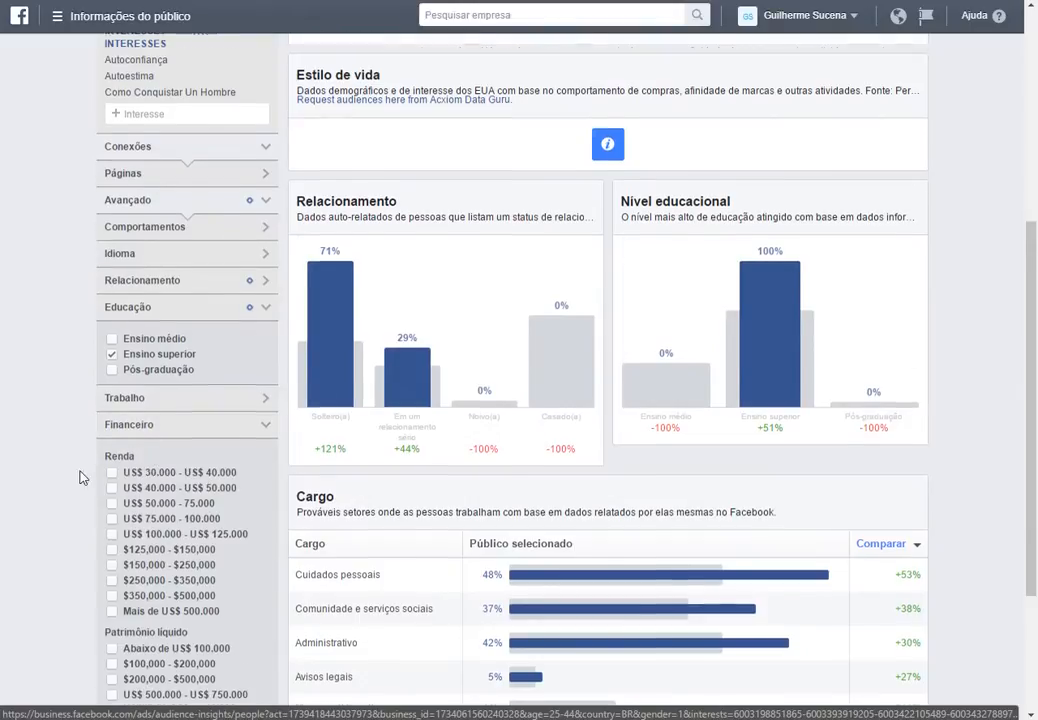
{"action": "scroll", "coordinate": [90, 470], "scroll_direction": "down", "scroll_amount": 1}
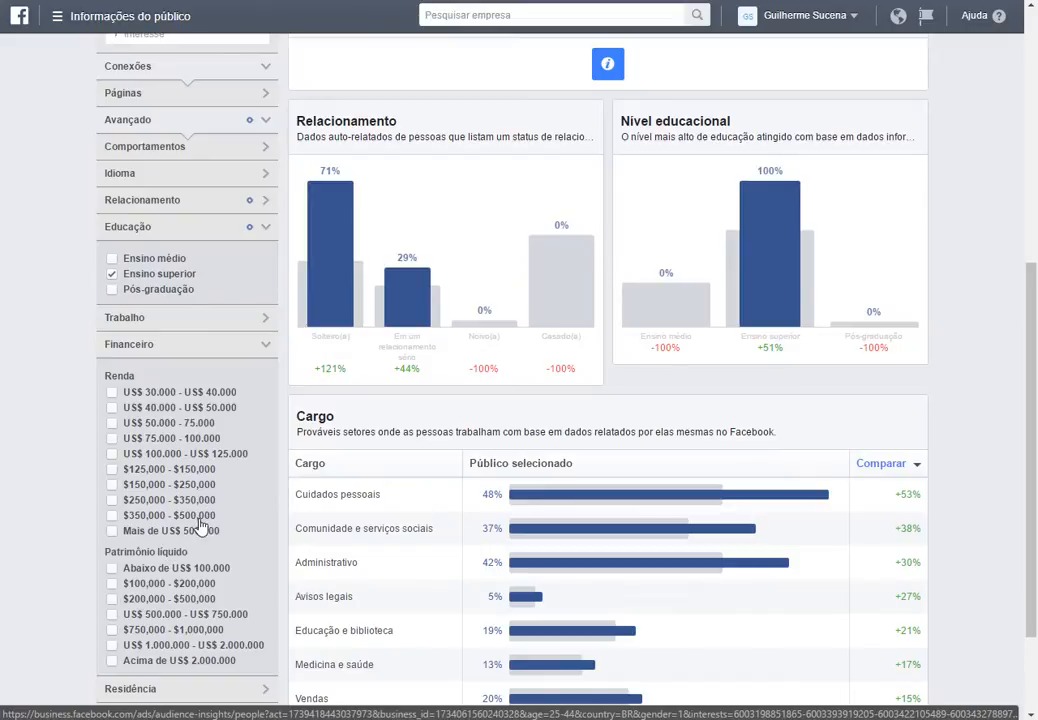
{"action": "left_click", "coordinate": [146, 350]}
{"action": "left_click", "coordinate": [156, 320]}
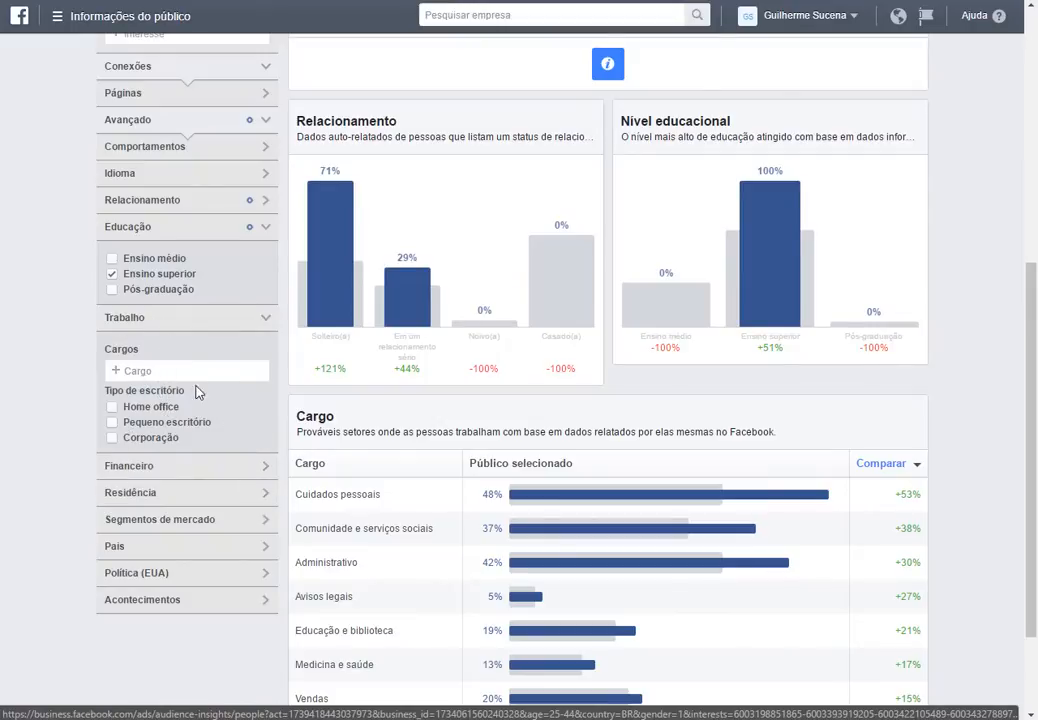
{"action": "left_click", "coordinate": [183, 374]}
{"action": "left_click", "coordinate": [157, 322]}
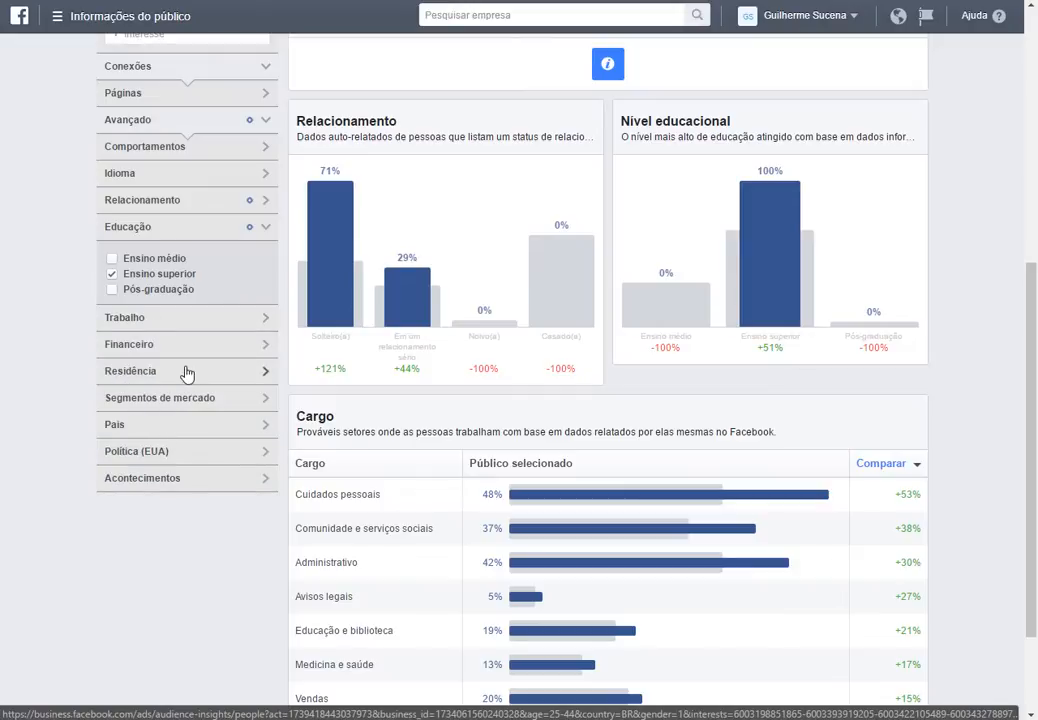
Browse the Residência, País, Política (EUA) and Acontecimentos targeting options without selecting any.
{"action": "left_click", "coordinate": [205, 372]}
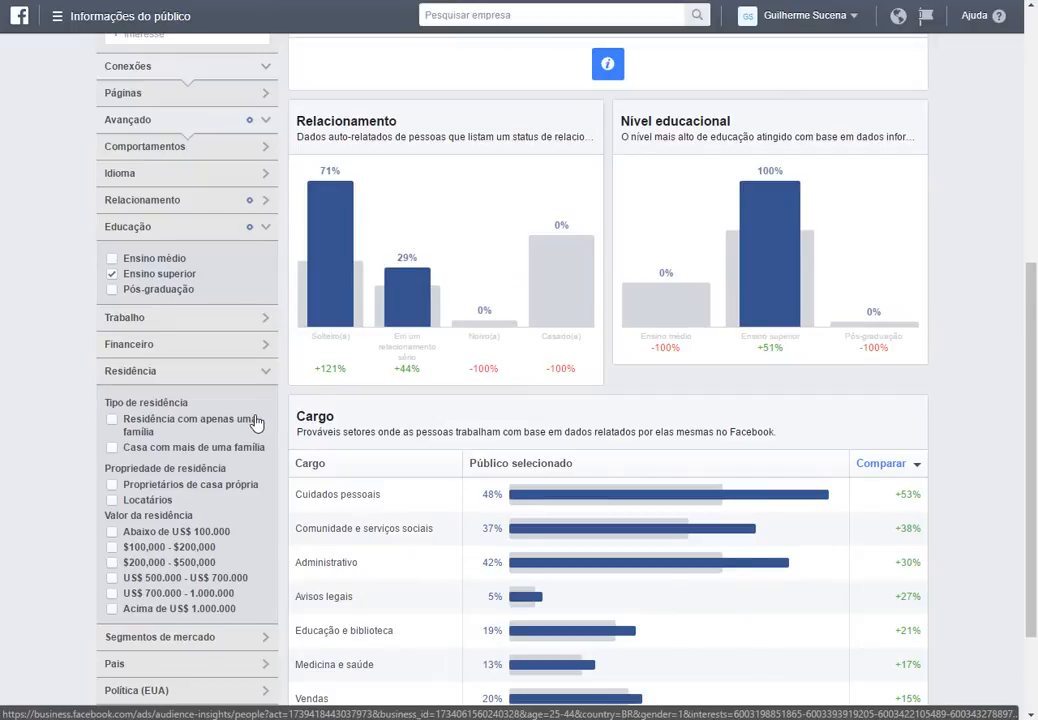
{"action": "left_click", "coordinate": [162, 370]}
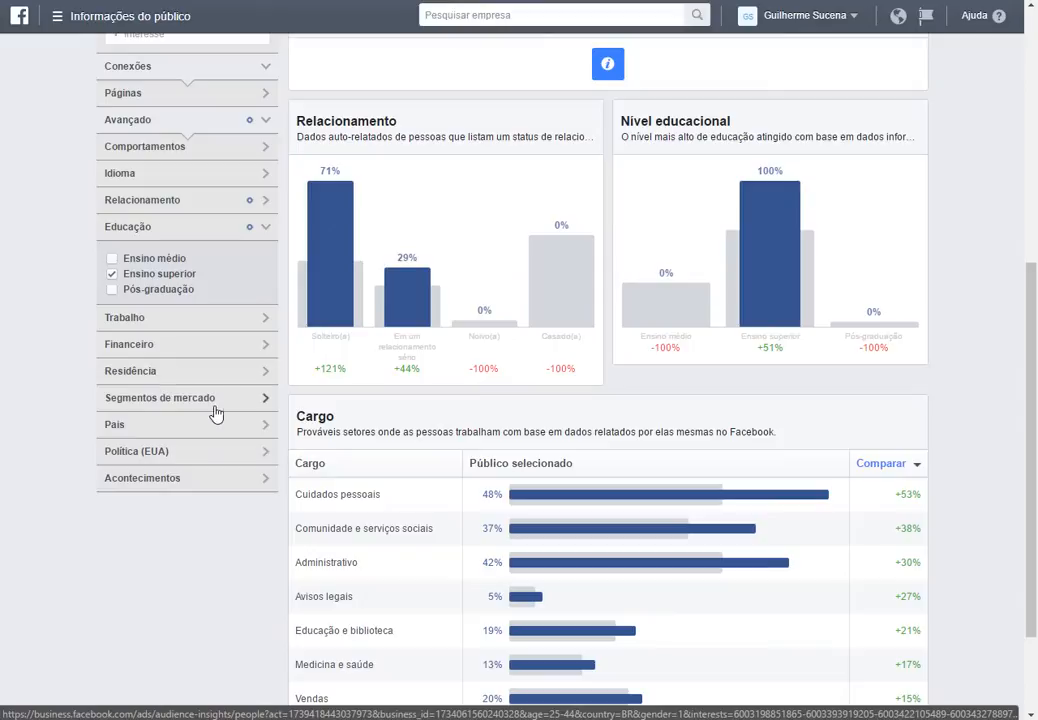
{"action": "left_click", "coordinate": [157, 430]}
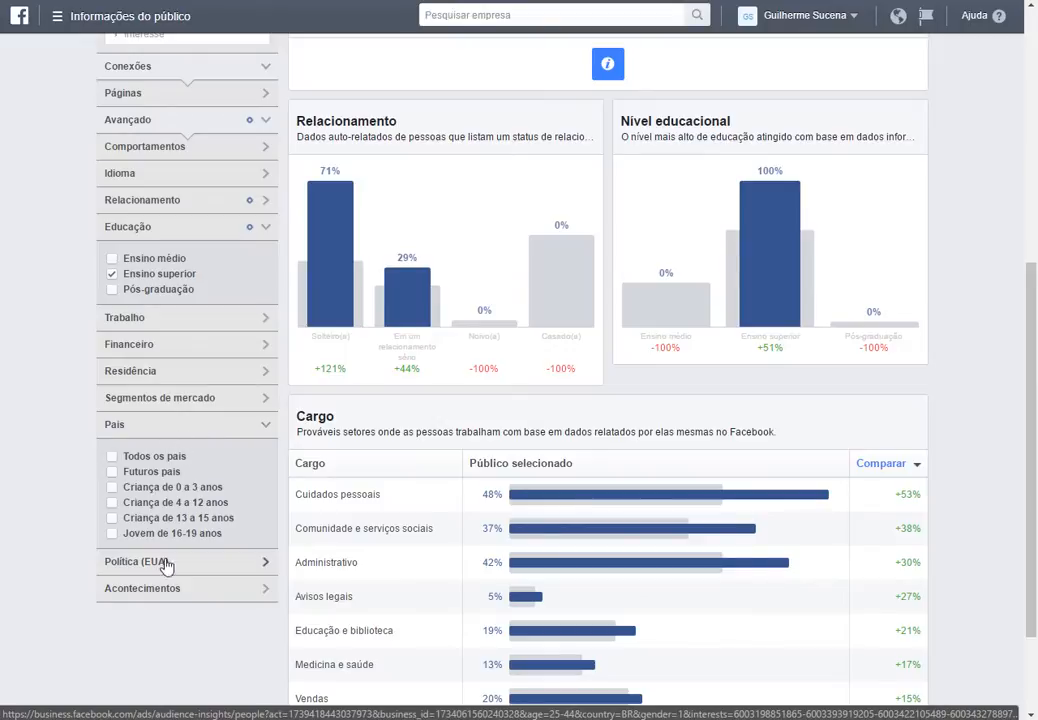
{"action": "left_click", "coordinate": [229, 432]}
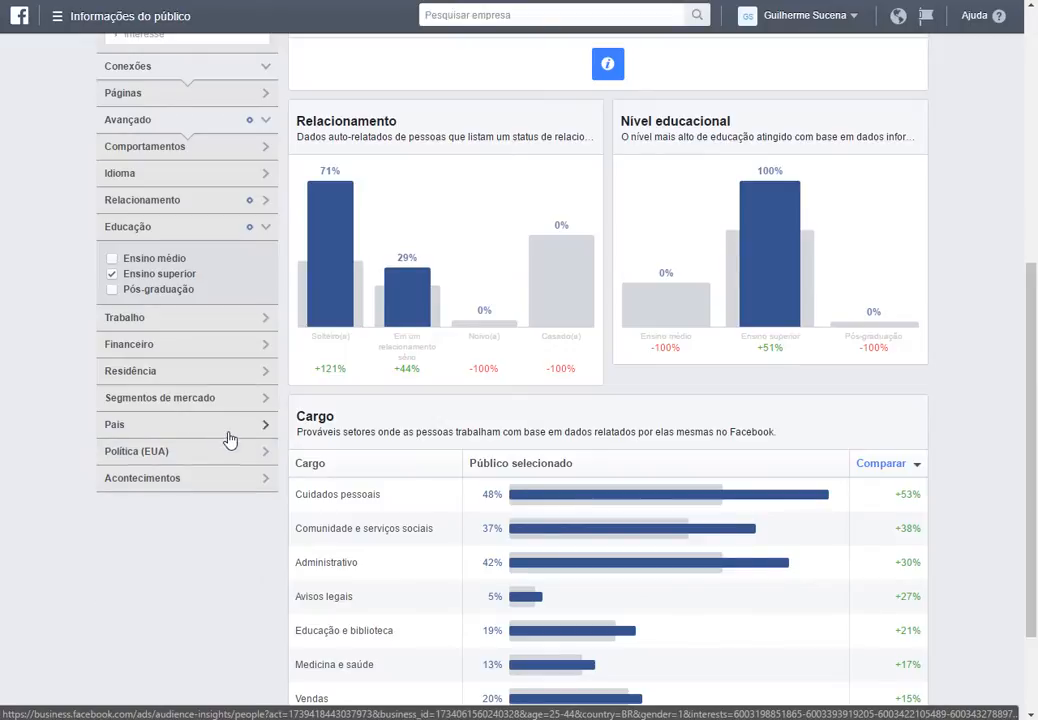
{"action": "left_click", "coordinate": [206, 457]}
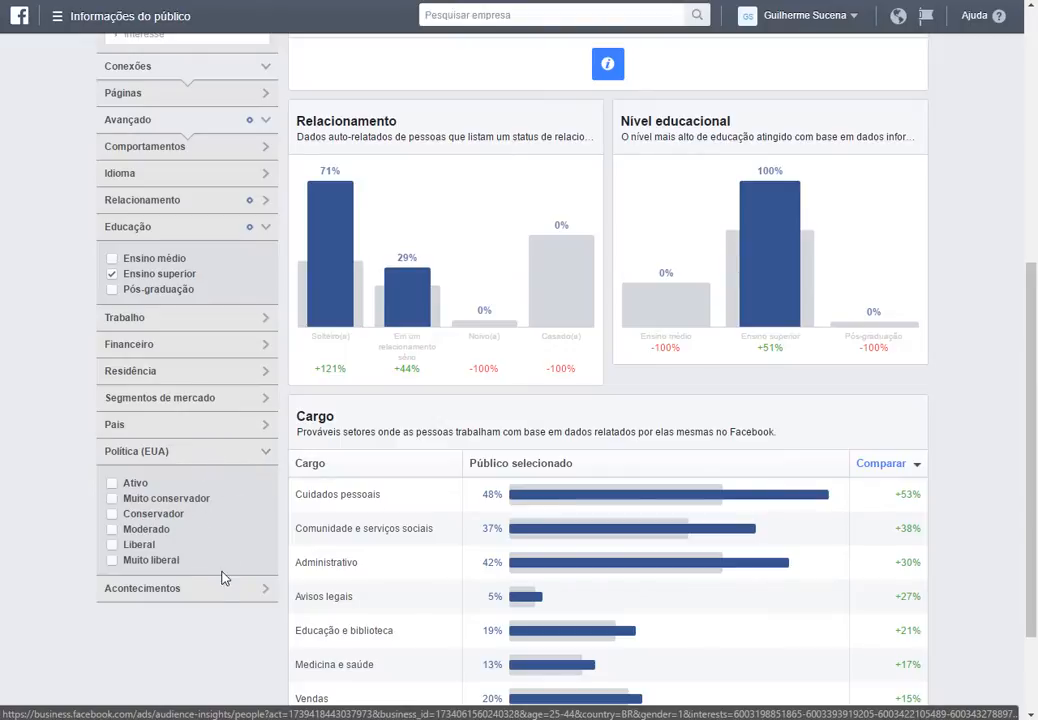
{"action": "left_click", "coordinate": [202, 457]}
{"action": "left_click", "coordinate": [199, 477]}
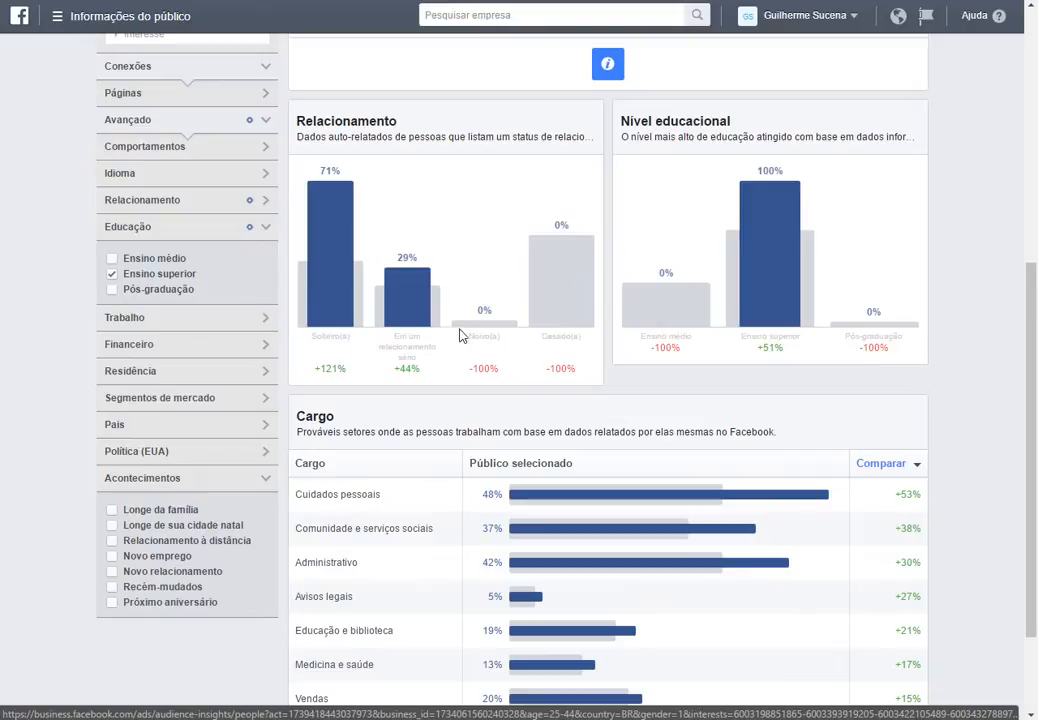
{"action": "mouse_move", "coordinate": [408, 324]}
{"action": "left_click", "coordinate": [207, 488]}
{"action": "scroll", "coordinate": [269, 399], "scroll_direction": "up", "scroll_amount": 3}
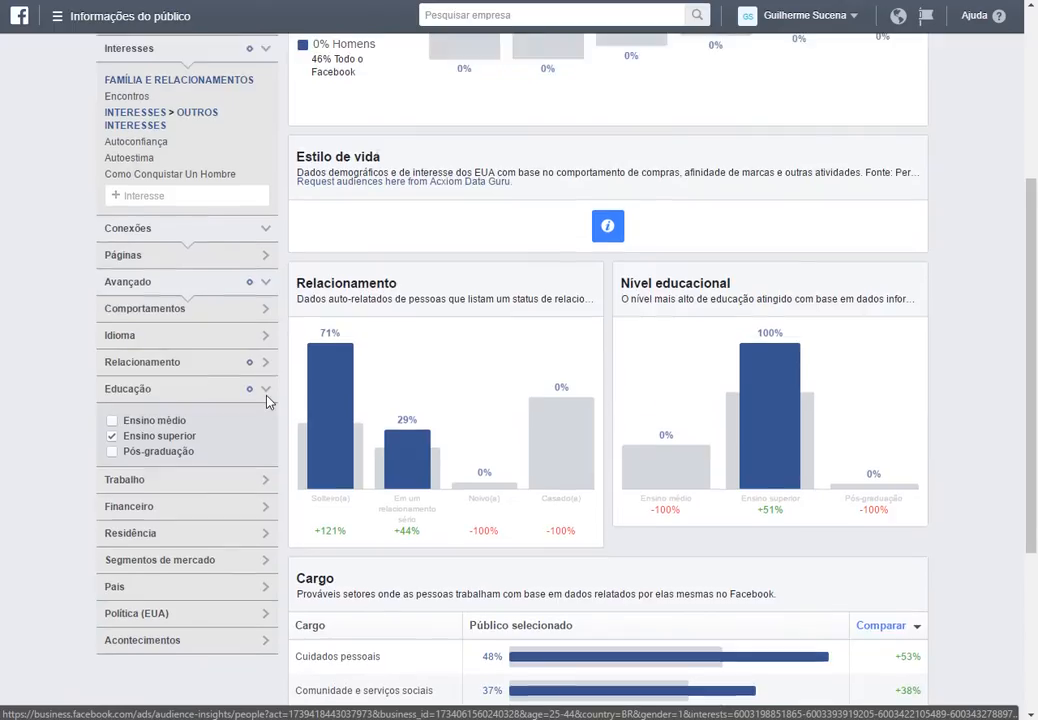
Collapse the education section and view the audience's top cities in the location breakdown.
{"action": "left_click", "coordinate": [183, 477]}
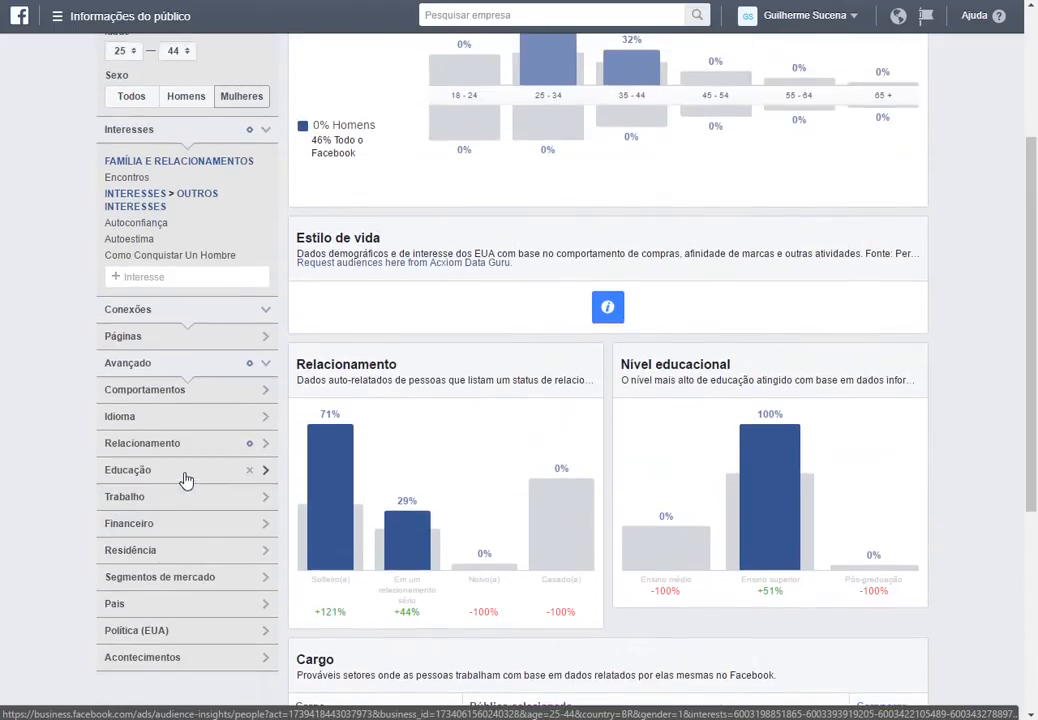
{"action": "scroll", "coordinate": [395, 447], "scroll_direction": "up", "scroll_amount": 3}
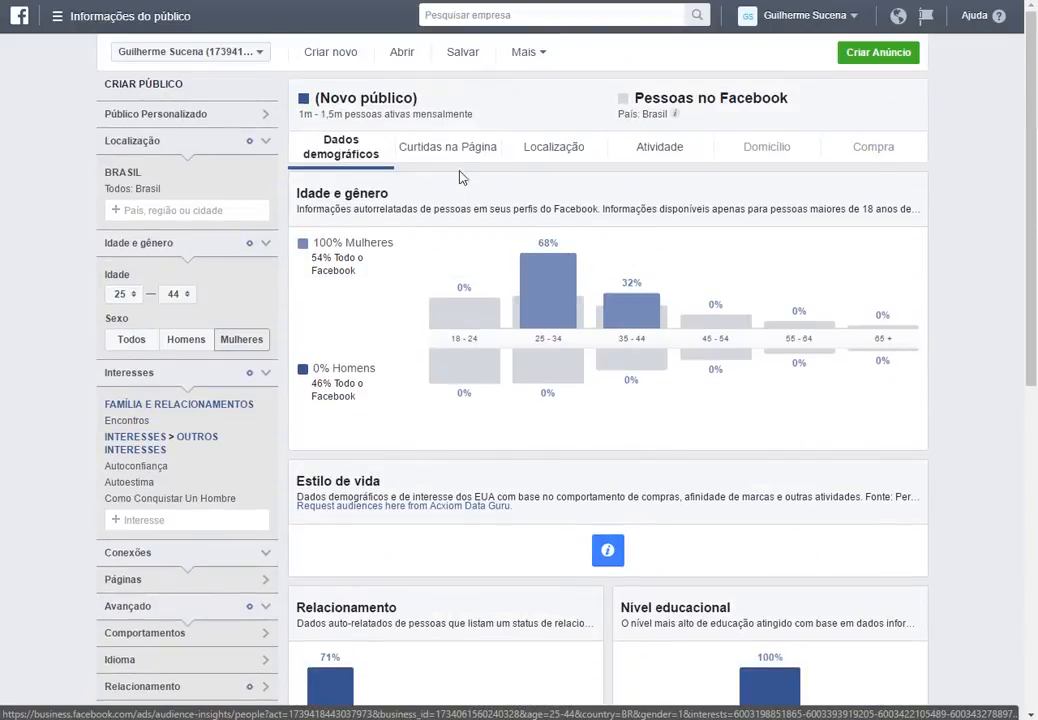
{"action": "left_click", "coordinate": [550, 148]}
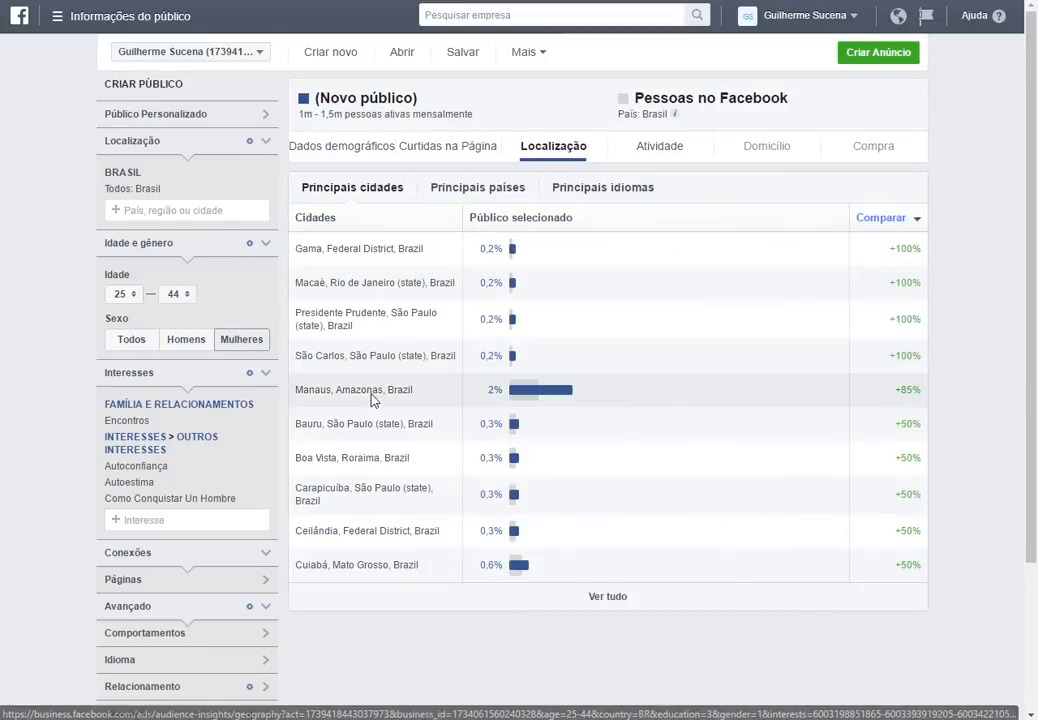
{"action": "mouse_move", "coordinate": [527, 397]}
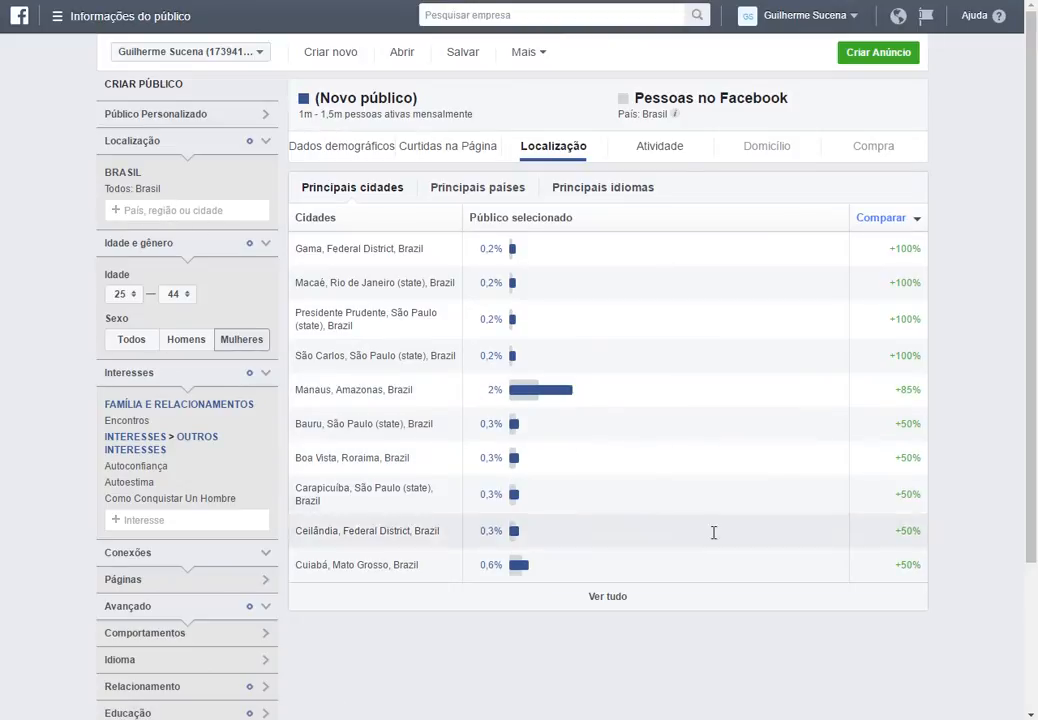
{"action": "left_click", "coordinate": [459, 653]}
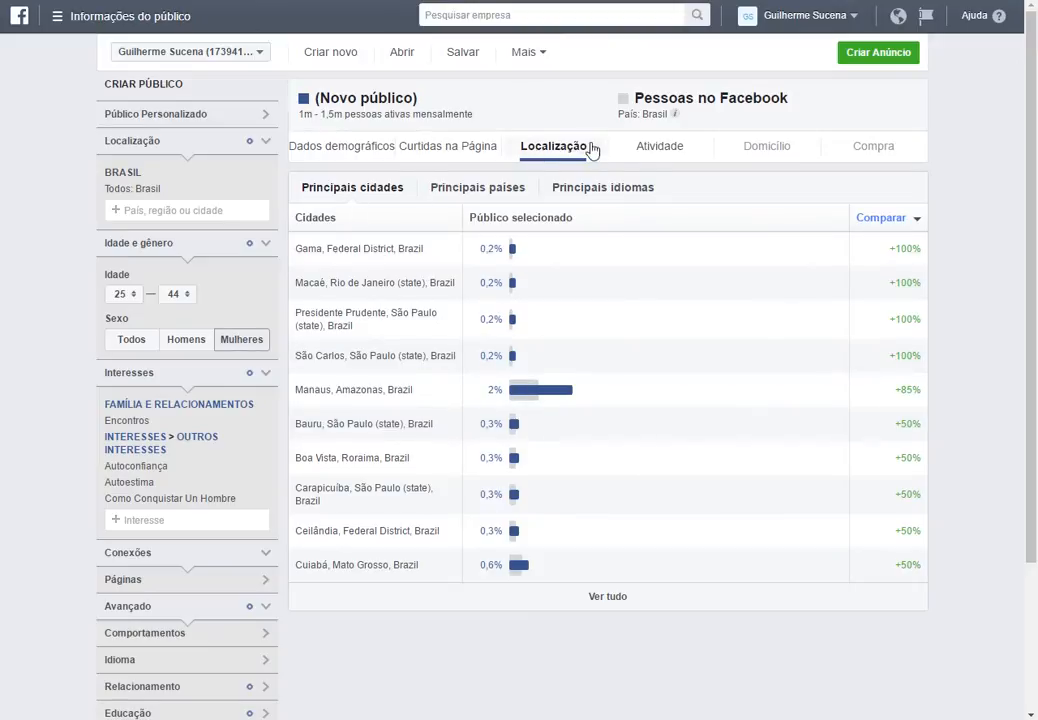
Review the activity breakdown showing activity frequency and device usage for the audience.
{"action": "left_click", "coordinate": [655, 150]}
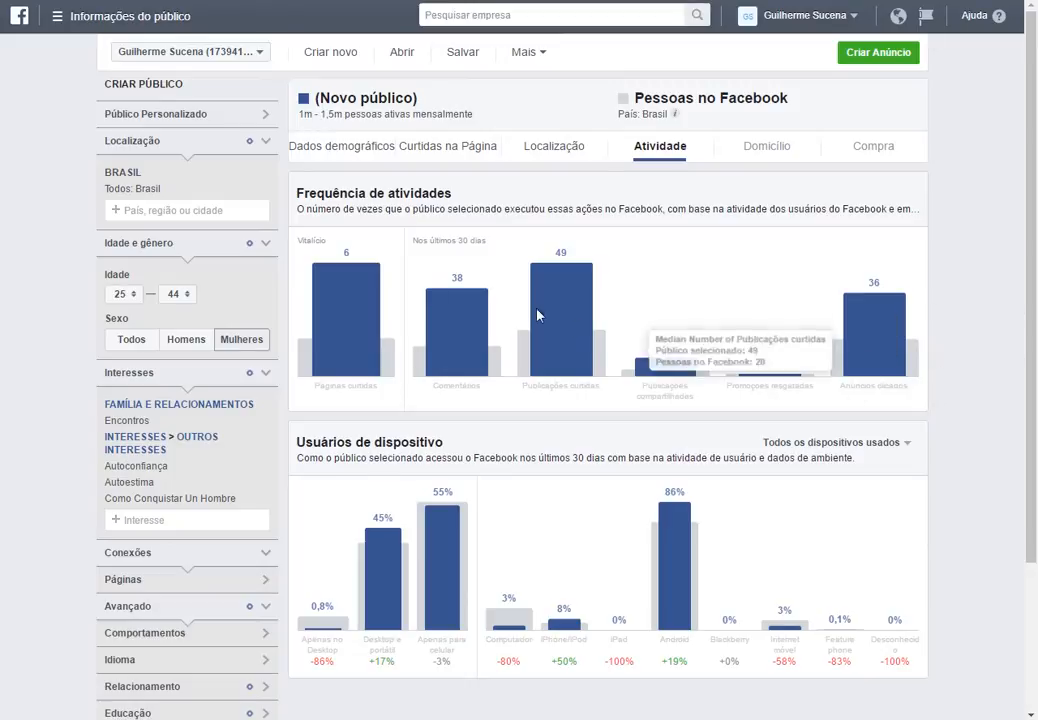
{"action": "scroll", "coordinate": [528, 351], "scroll_direction": "down", "scroll_amount": 1}
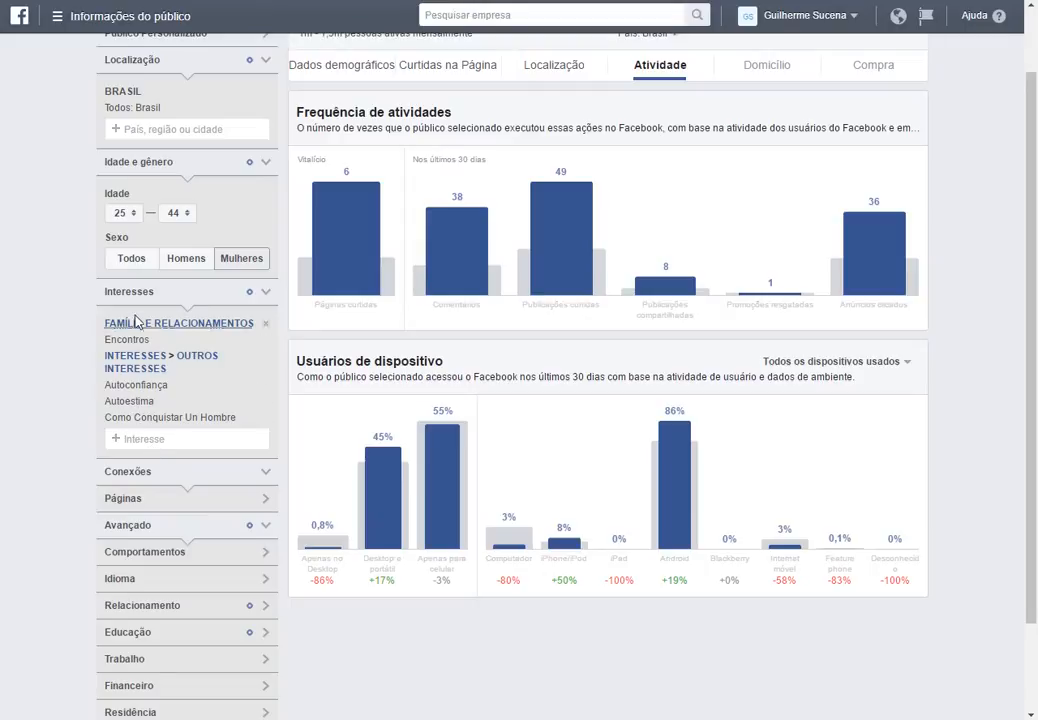
{"action": "scroll", "coordinate": [208, 398], "scroll_direction": "up", "scroll_amount": 2}
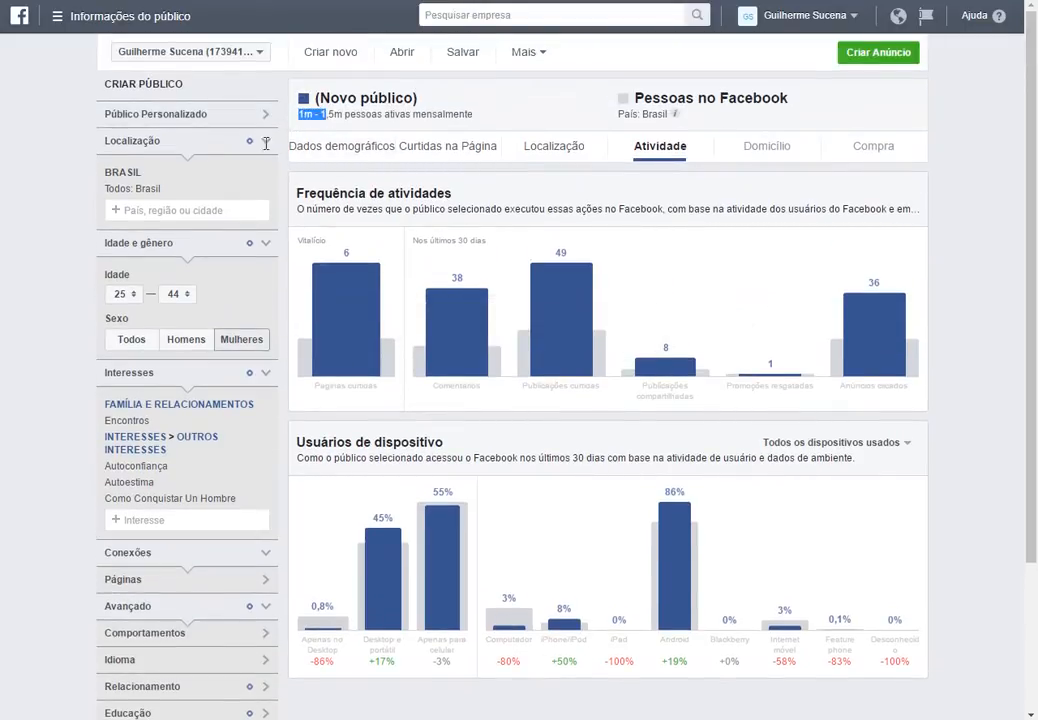
{"action": "scroll", "coordinate": [556, 408], "scroll_direction": "down", "scroll_amount": 4}
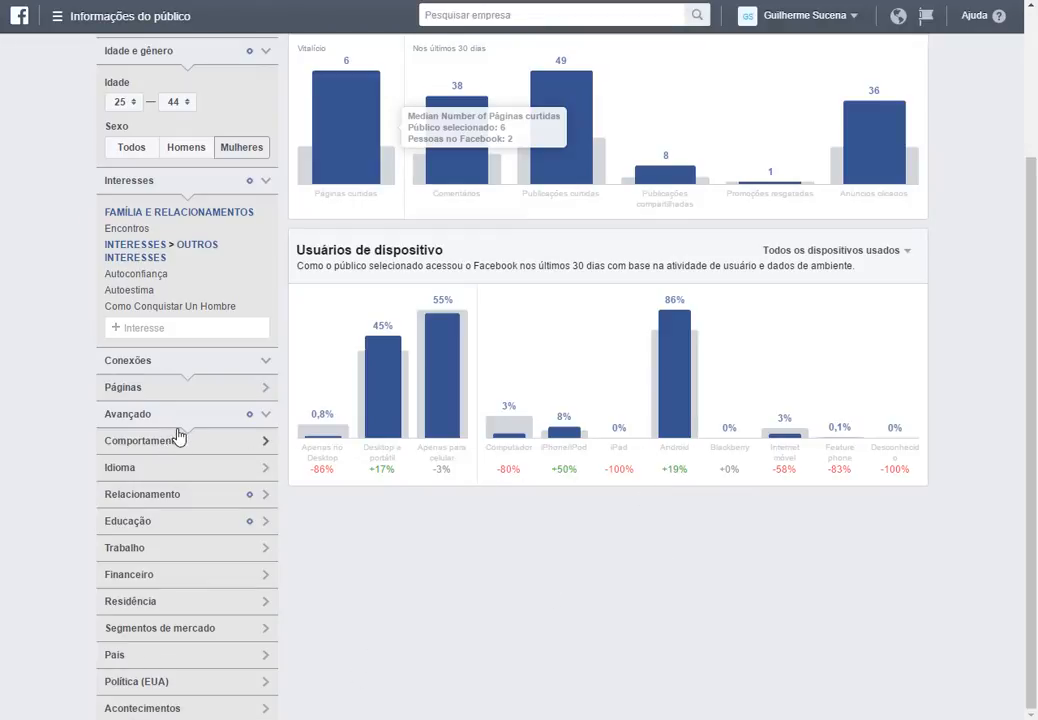
Browse the Páginas, interest categories and Relacionamento filter sections without changing them.
{"action": "left_click", "coordinate": [219, 395]}
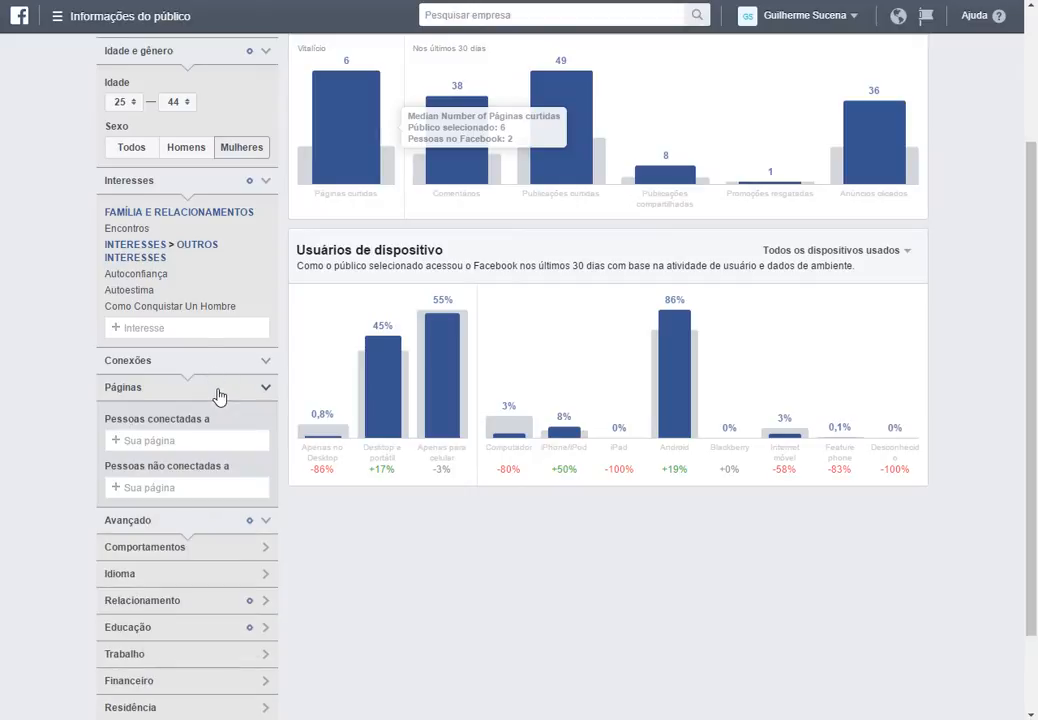
{"action": "left_click", "coordinate": [173, 387]}
{"action": "left_click", "coordinate": [160, 395]}
{"action": "left_click", "coordinate": [185, 396]}
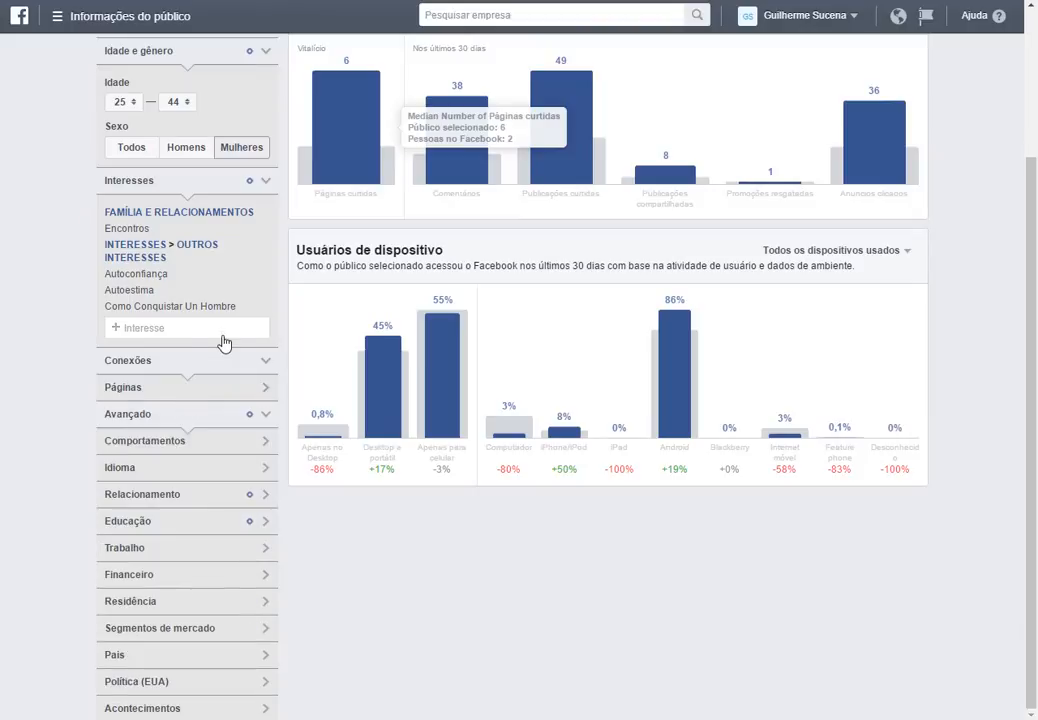
{"action": "left_click", "coordinate": [162, 330]}
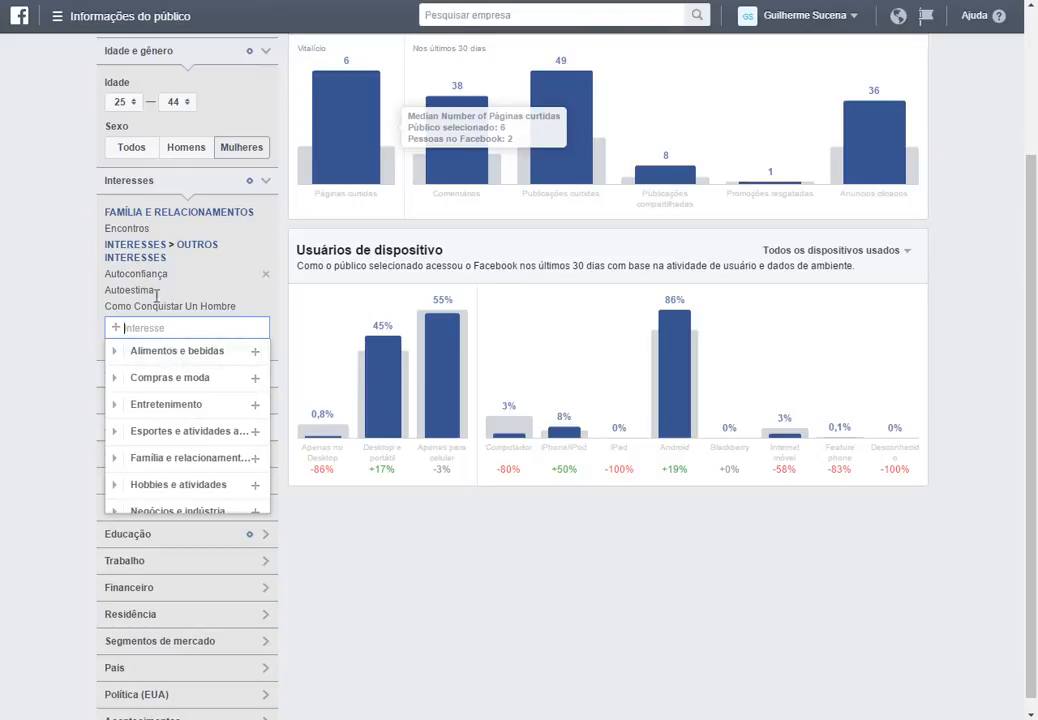
{"action": "left_click", "coordinate": [80, 350]}
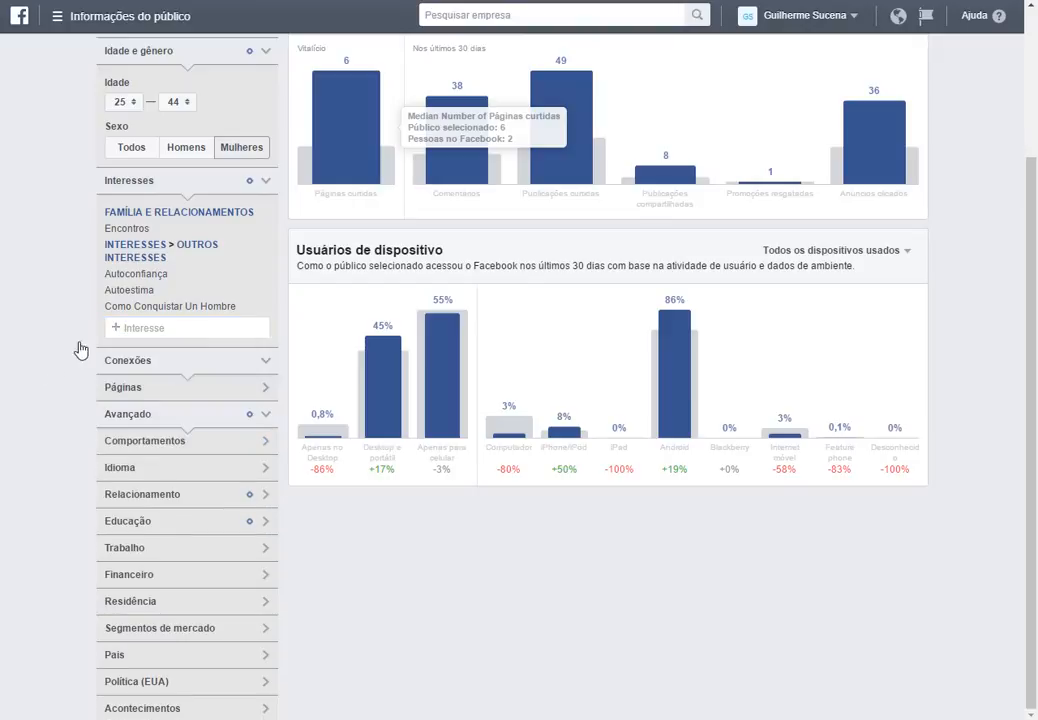
{"action": "left_click", "coordinate": [145, 495]}
{"action": "left_click", "coordinate": [188, 630]}
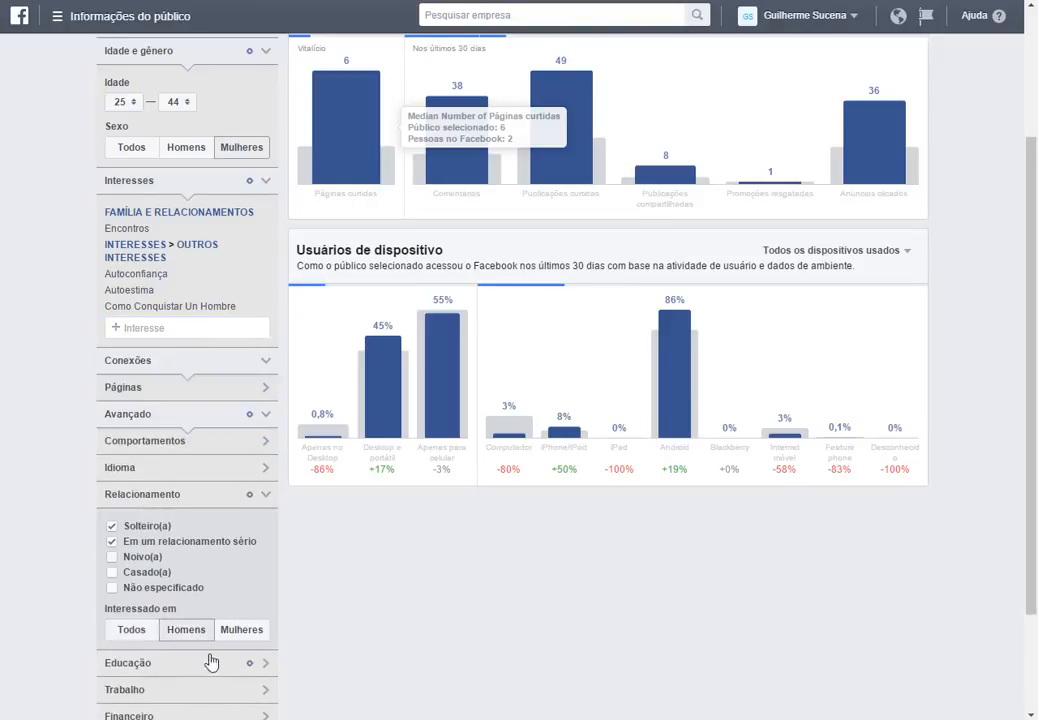
{"action": "scroll", "coordinate": [417, 609], "scroll_direction": "up", "scroll_amount": 2}
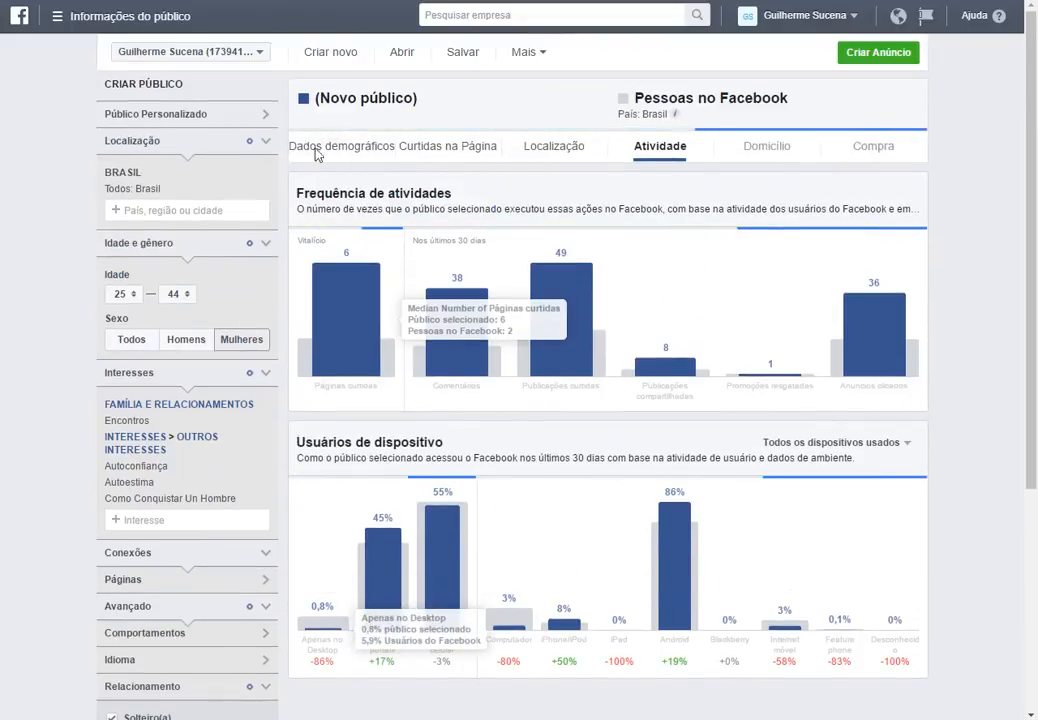
Return to the demographics view of the audience and scroll through its panels.
{"action": "left_click_drag", "start_coordinate": [310, 120], "coordinate": [393, 127]}
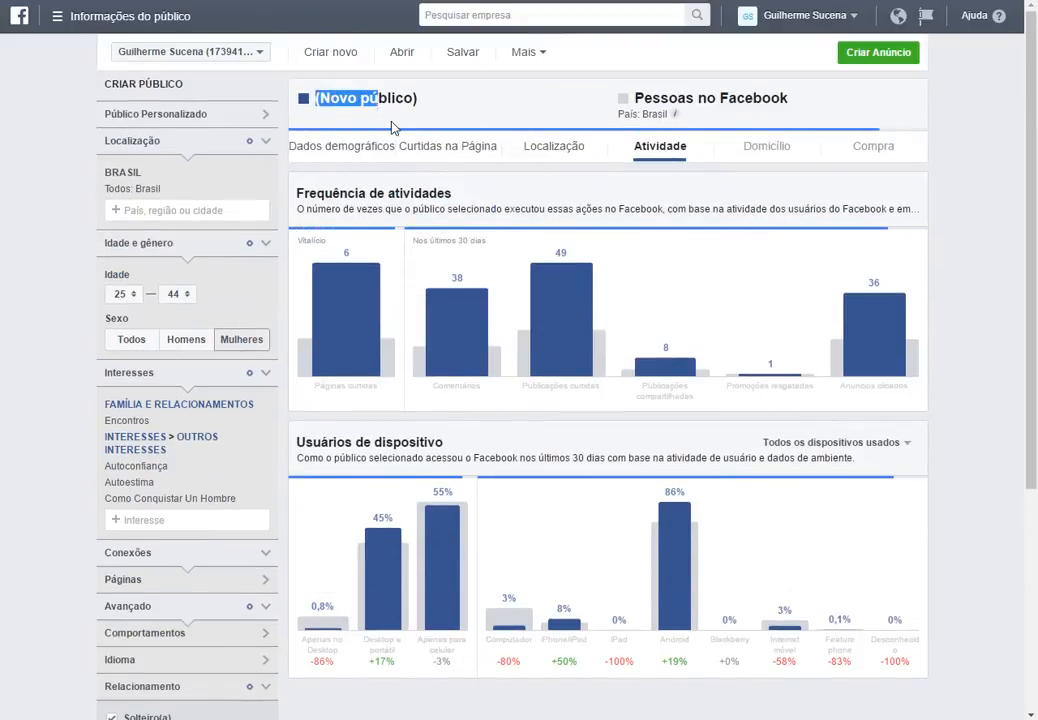
{"action": "left_click", "coordinate": [397, 104]}
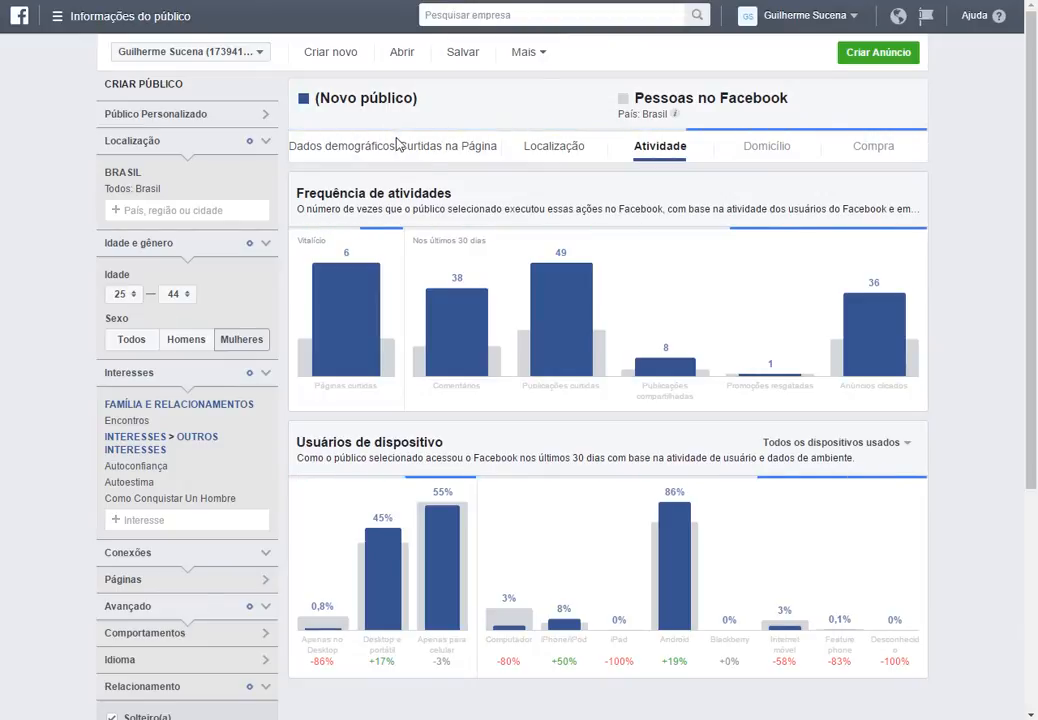
{"action": "scroll", "coordinate": [150, 620], "scroll_direction": "down", "scroll_amount": 2}
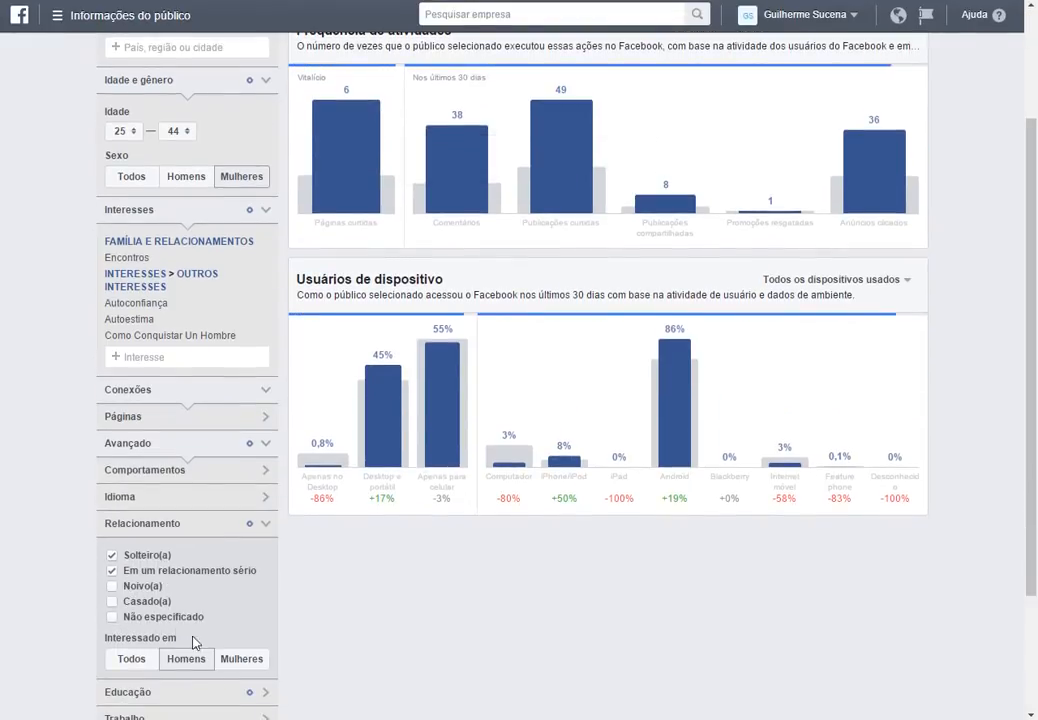
{"action": "scroll", "coordinate": [312, 452], "scroll_direction": "up", "scroll_amount": 2}
{"action": "scroll", "coordinate": [174, 660], "scroll_direction": "down", "scroll_amount": 2}
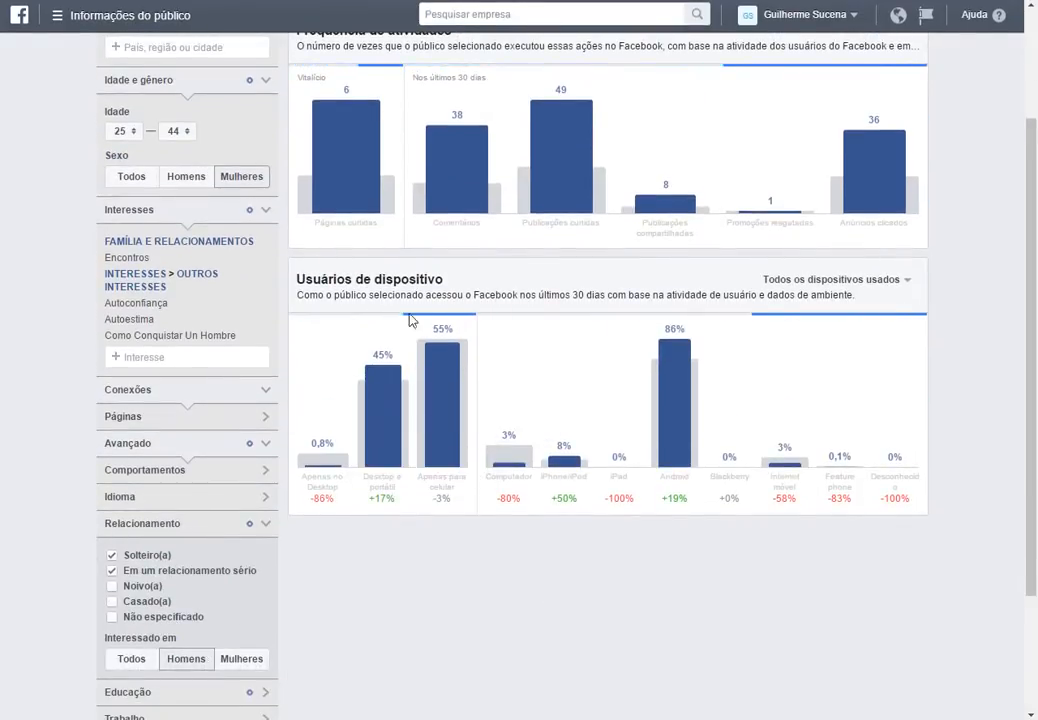
{"action": "scroll", "coordinate": [630, 342], "scroll_direction": "up", "scroll_amount": 2}
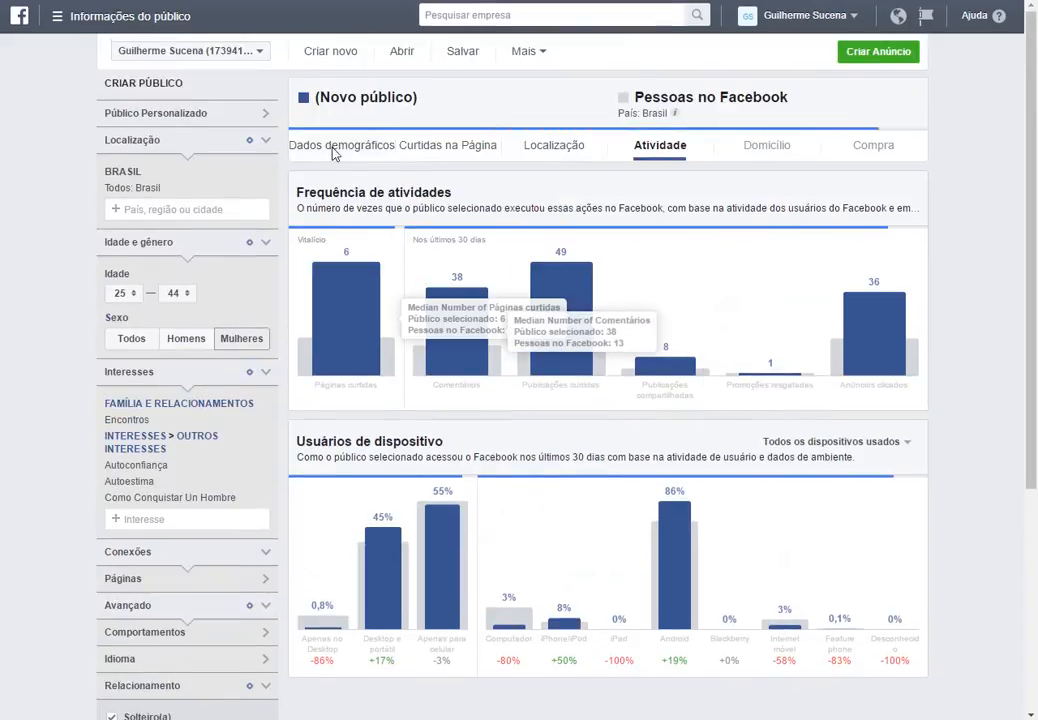
{"action": "left_click", "coordinate": [335, 152]}
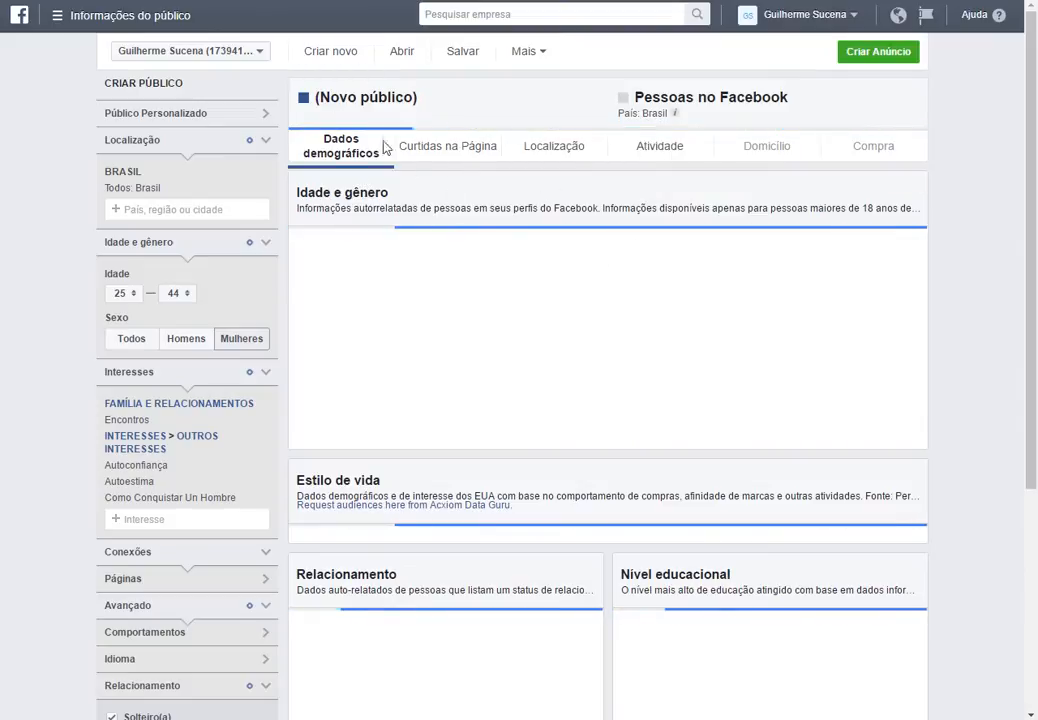
{"action": "scroll", "coordinate": [227, 591], "scroll_direction": "down", "scroll_amount": 1}
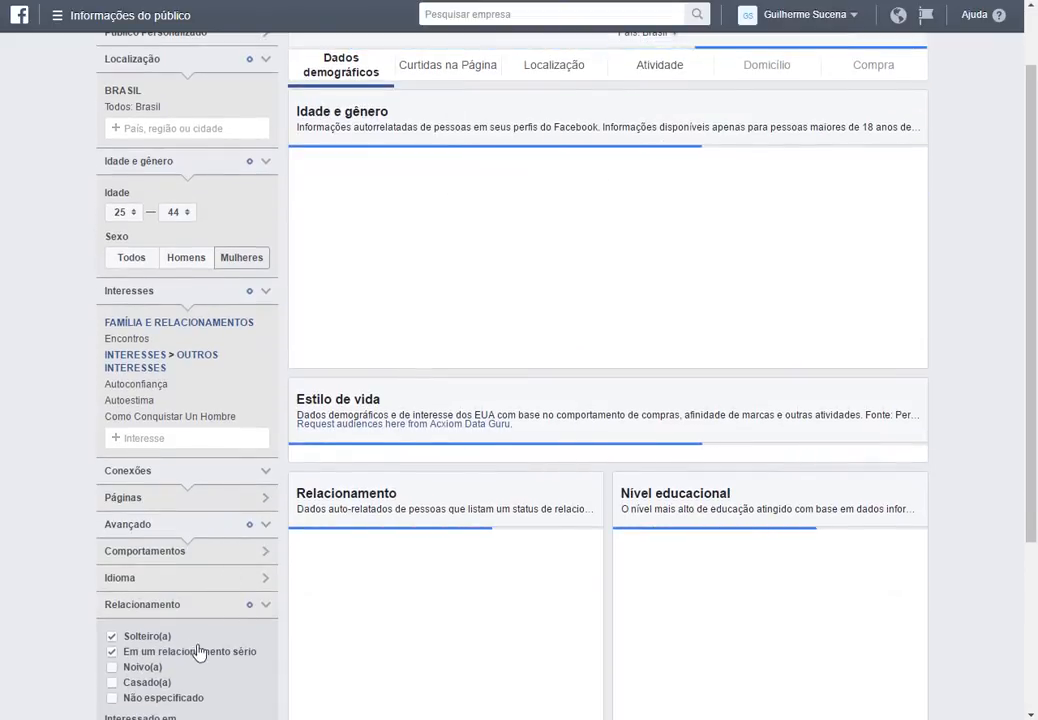
{"action": "scroll", "coordinate": [199, 653], "scroll_direction": "down", "scroll_amount": 2}
{"action": "scroll", "coordinate": [178, 546], "scroll_direction": "up", "scroll_amount": 3}
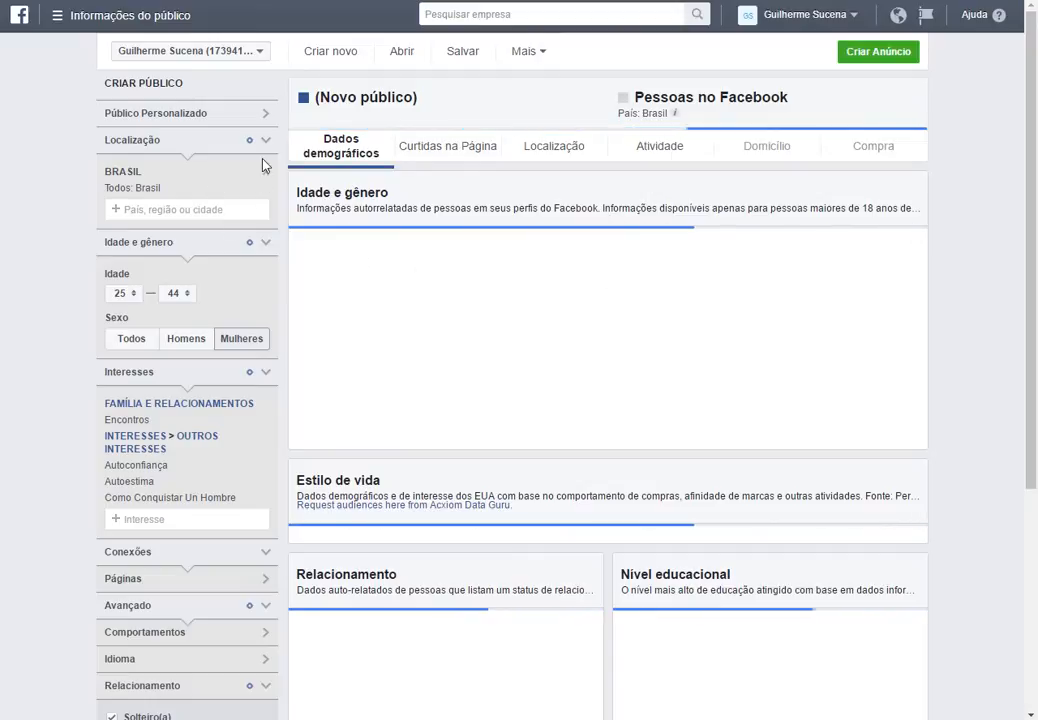
Save the audience under the name Relacionamento.
{"action": "left_click", "coordinate": [469, 58]}
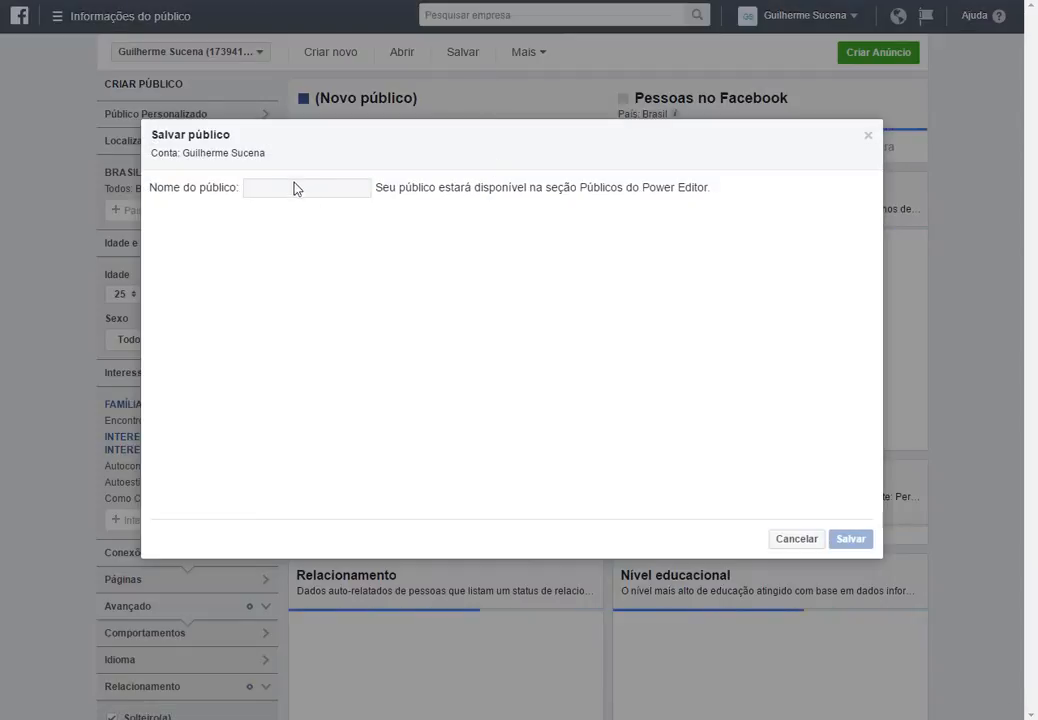
{"action": "left_click", "coordinate": [800, 541]}
{"action": "left_click", "coordinate": [524, 53]}
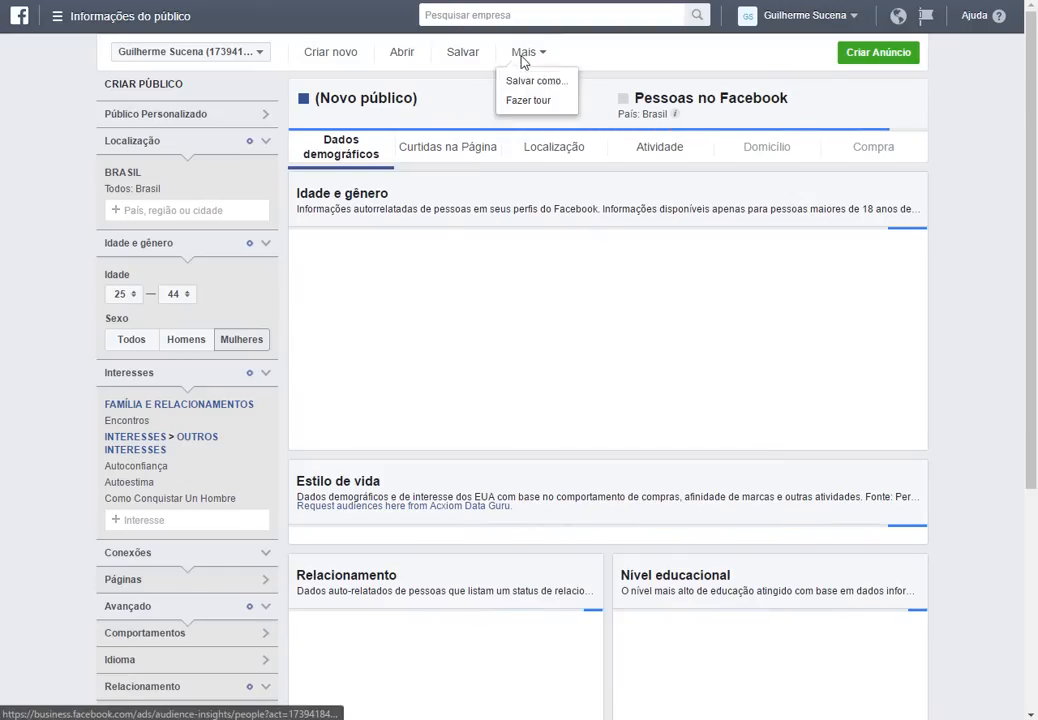
{"action": "left_click", "coordinate": [548, 90]}
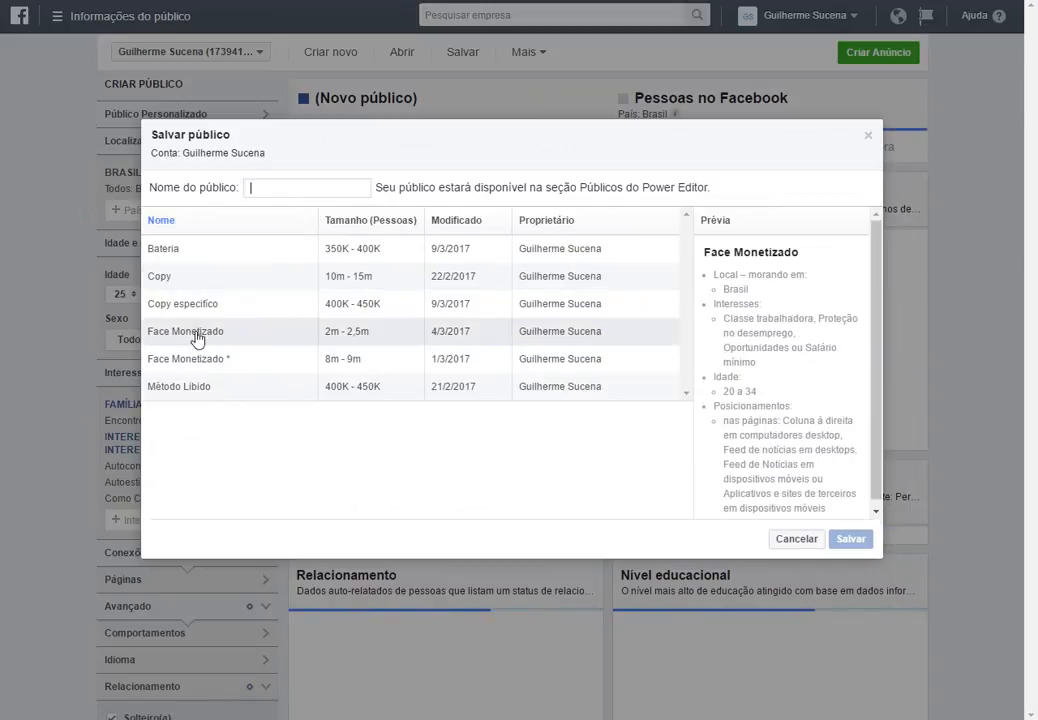
{"action": "mouse_move", "coordinate": [375, 380]}
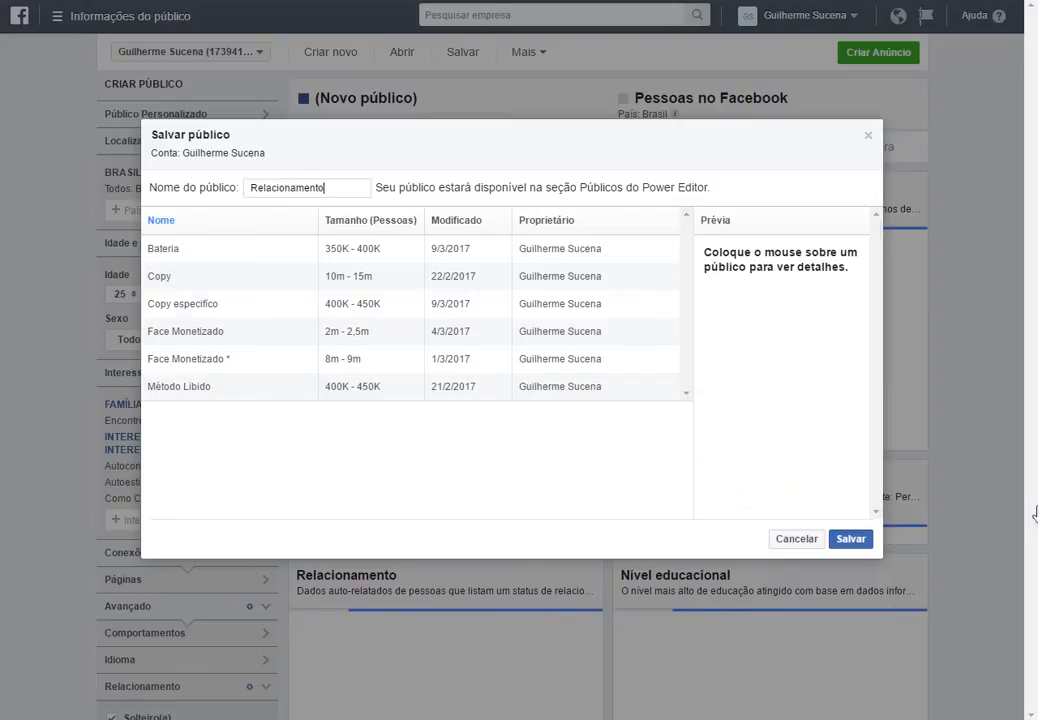
{"action": "left_click", "coordinate": [838, 534]}
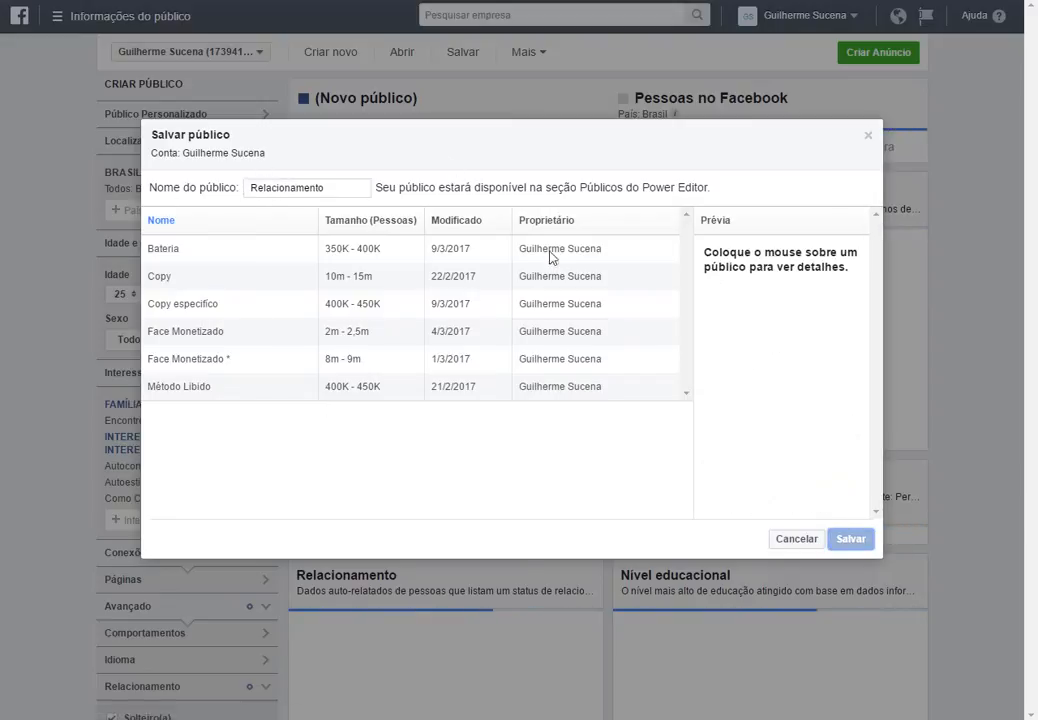